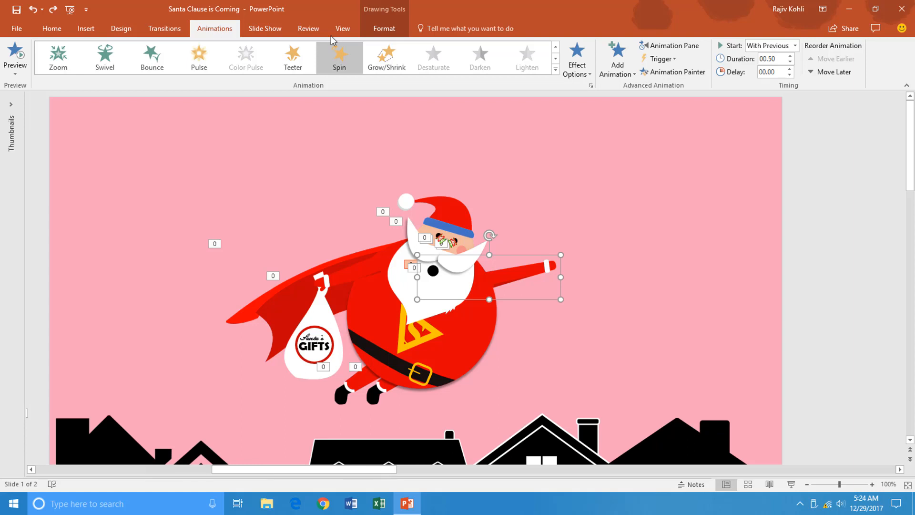
- Delete all existing animations on the slide, from Left Hand through Houses
{"action": "left_click", "coordinate": [681, 50]}
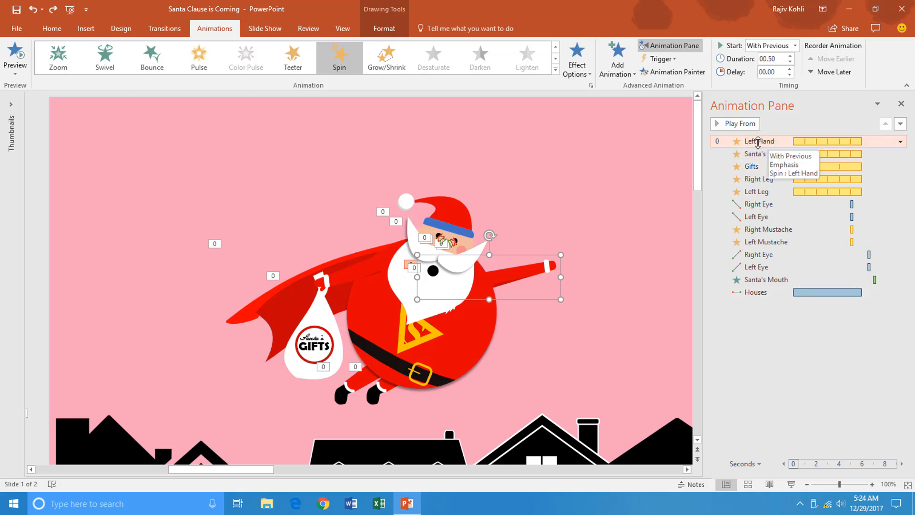
{"action": "left_click", "coordinate": [759, 292], "text": "shift"}
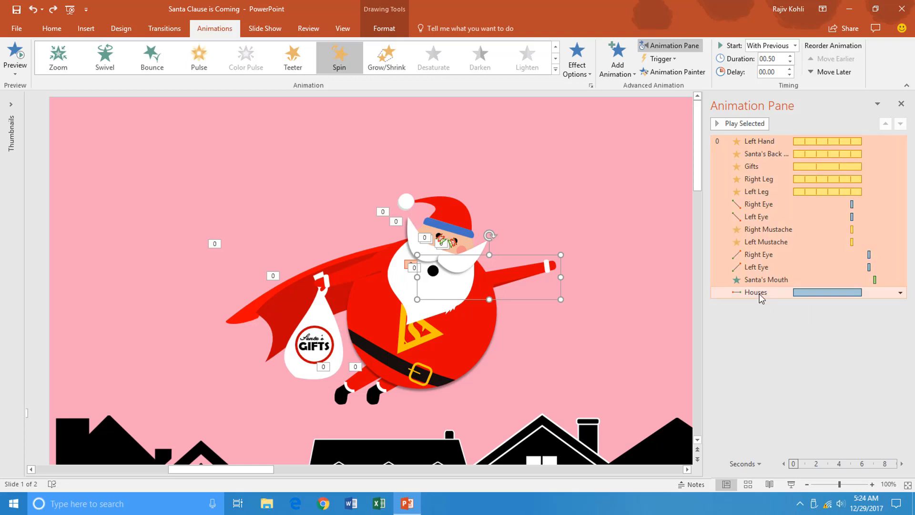
{"action": "key", "text": "Delete"}
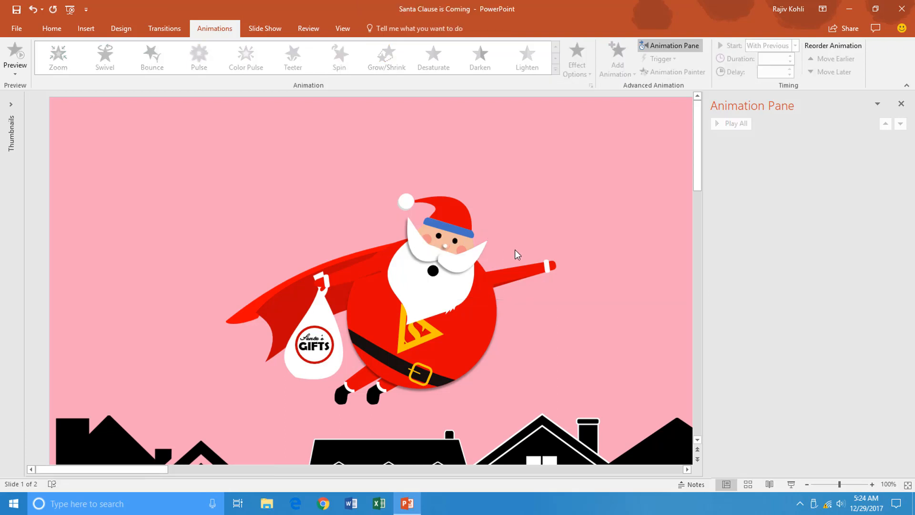
- Add a Spin emphasis animation to Santa's outstretched left hand
{"action": "left_click", "coordinate": [522, 275]}
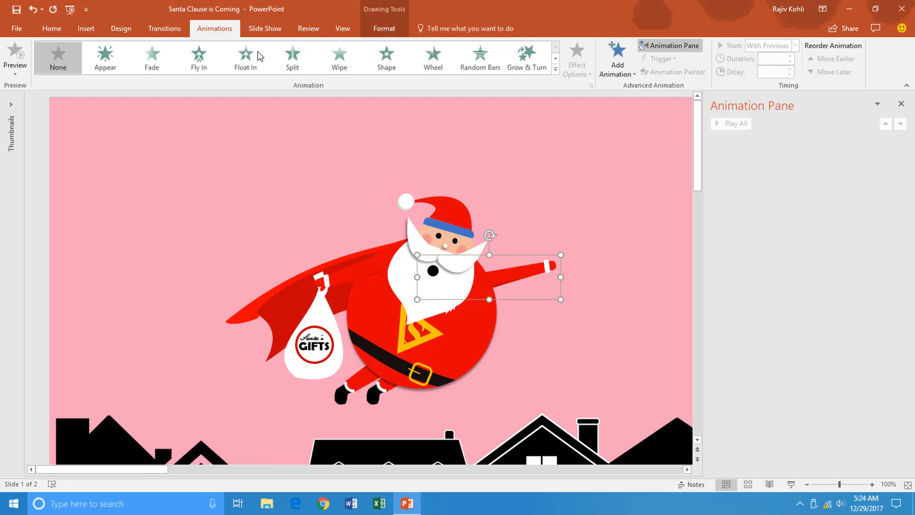
{"action": "left_click", "coordinate": [618, 64]}
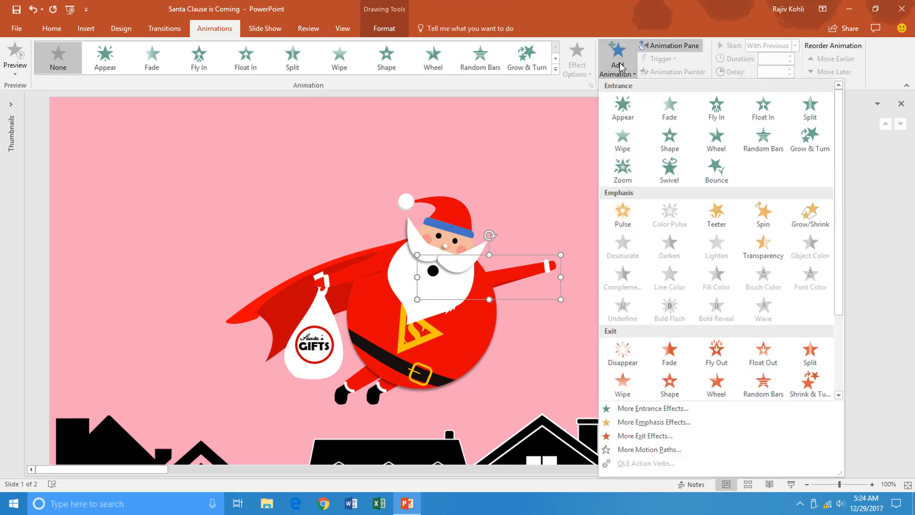
{"action": "left_click", "coordinate": [761, 220]}
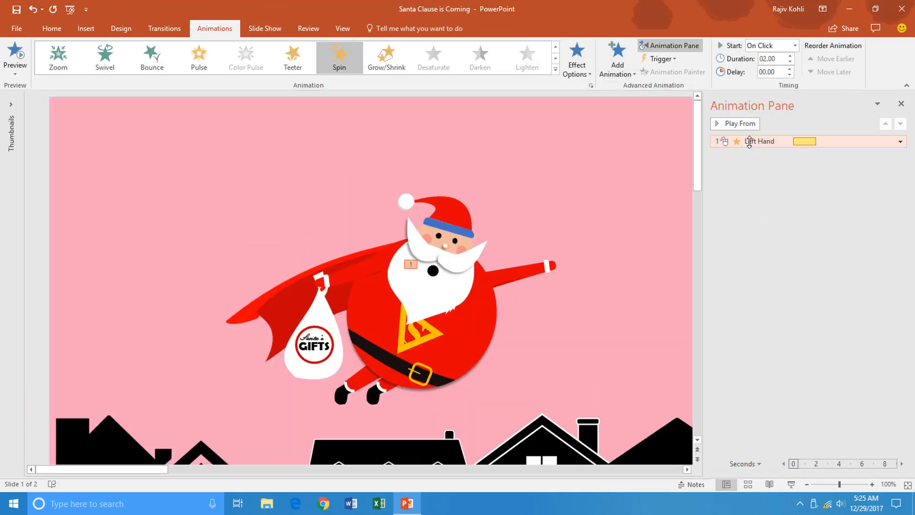
- Set the Left Hand spin amount to a custom 15° clockwise and enable Auto-reverse
{"action": "right_click", "coordinate": [749, 141]}
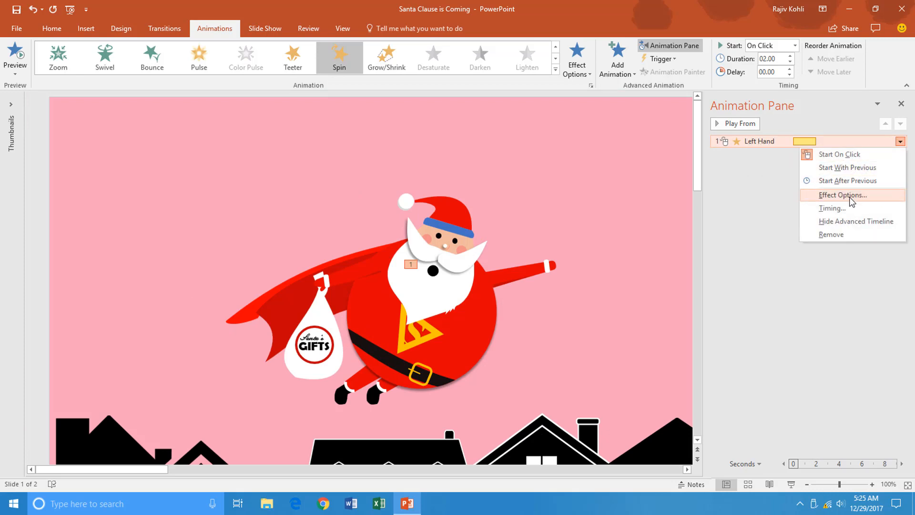
{"action": "left_click", "coordinate": [848, 196]}
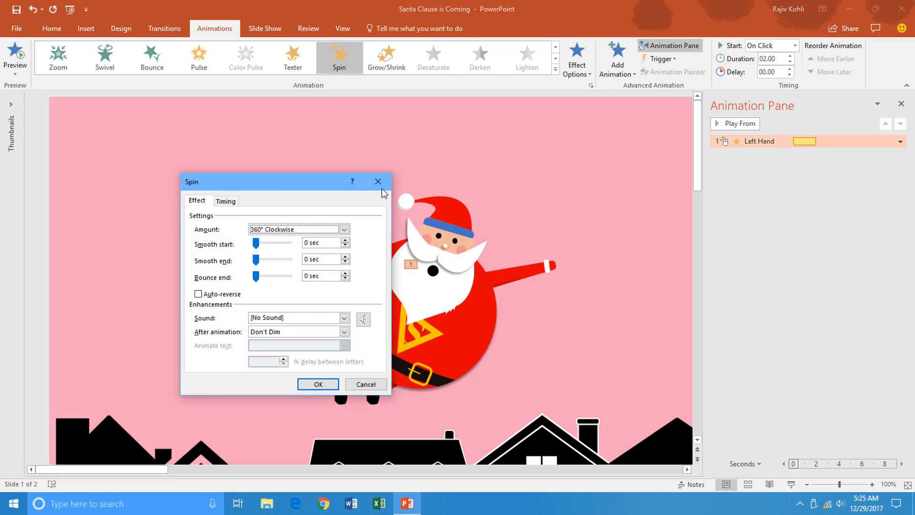
{"action": "left_click_drag", "start_coordinate": [299, 181], "coordinate": [517, 170]}
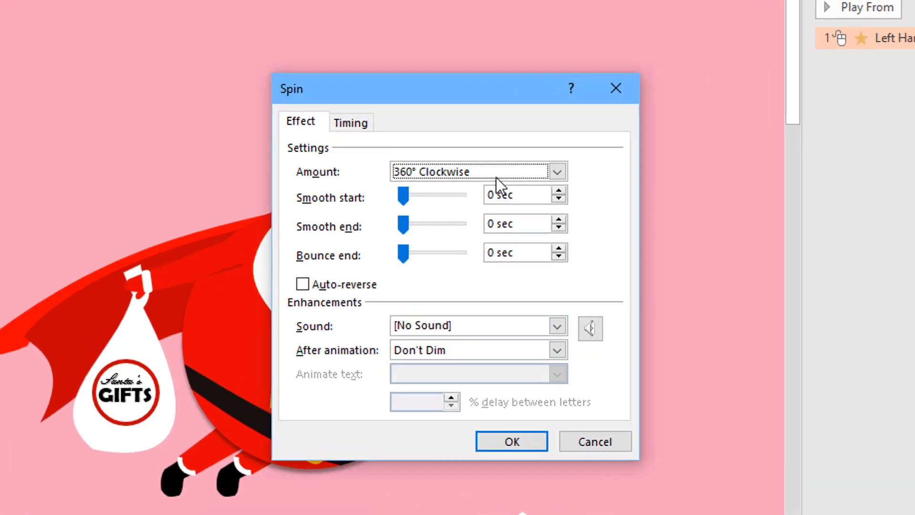
{"action": "left_click", "coordinate": [431, 171]}
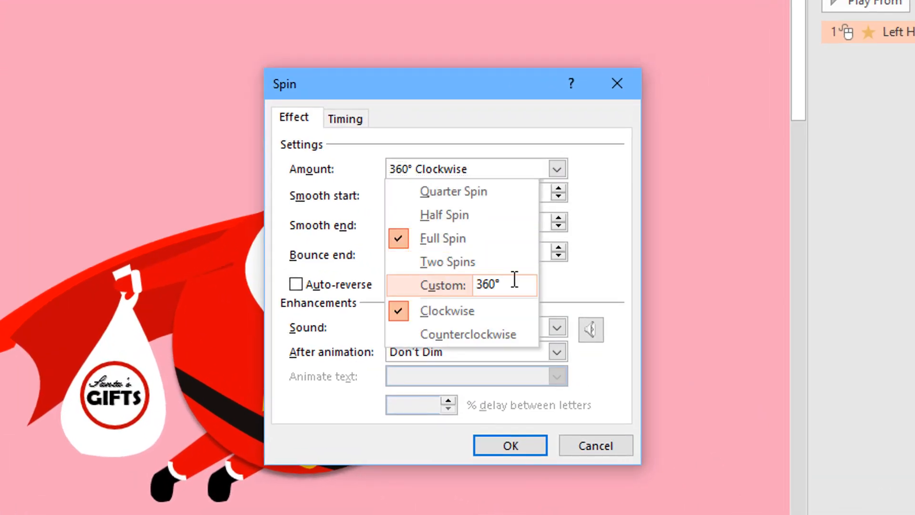
{"action": "left_click", "coordinate": [492, 285]}
{"action": "type", "text": "15"}
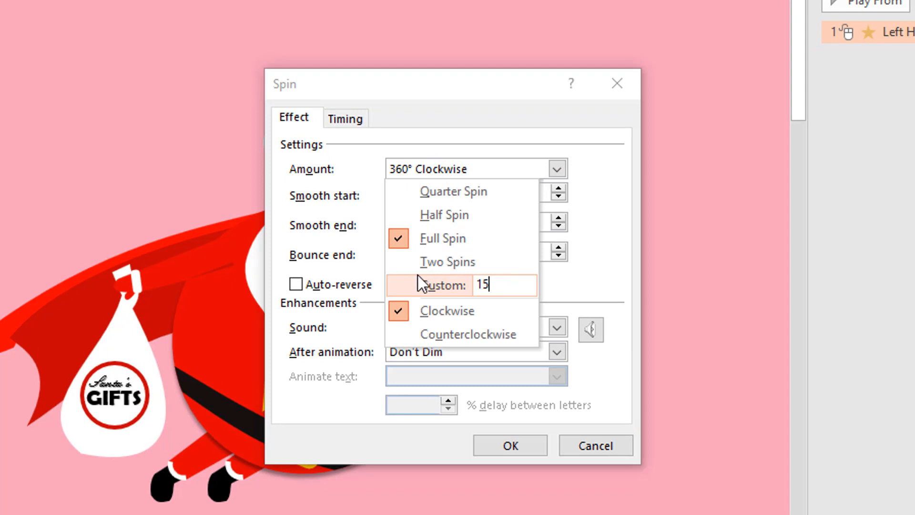
{"action": "key", "text": "Return"}
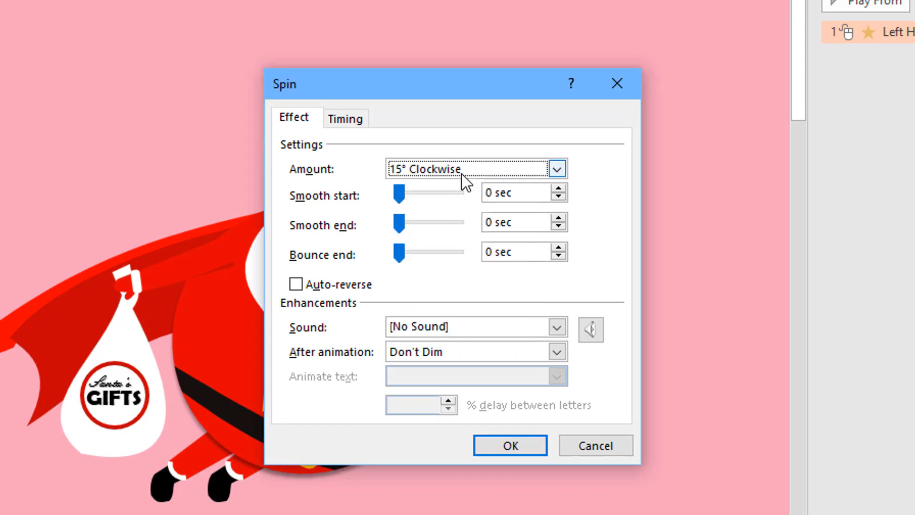
{"action": "left_click", "coordinate": [336, 284]}
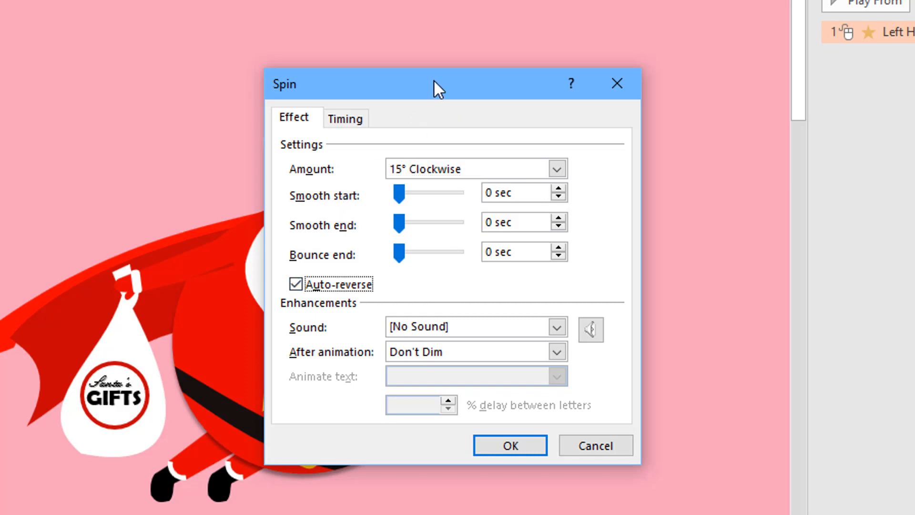
- Set the Left Hand spin to start With Previous, repeat 6 times and last 0.5 seconds
{"action": "left_click_drag", "start_coordinate": [433, 80], "coordinate": [0, 61]}
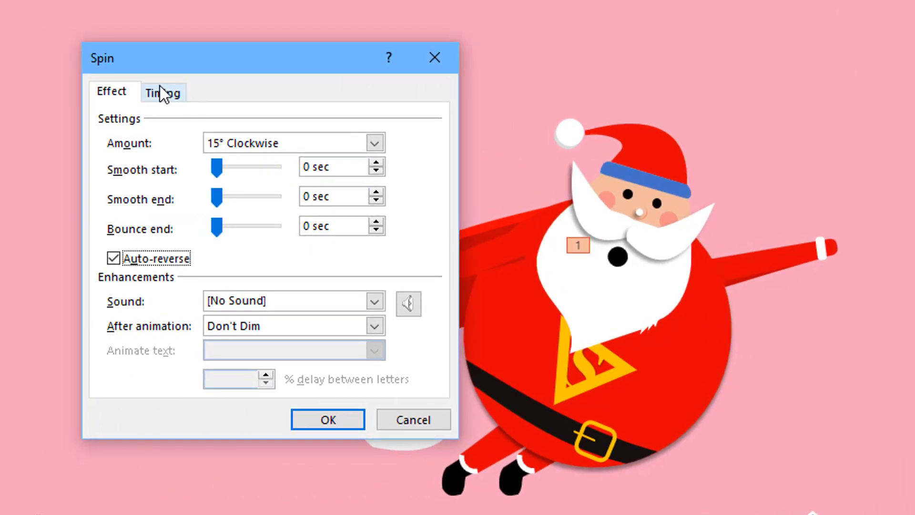
{"action": "left_click", "coordinate": [162, 91]}
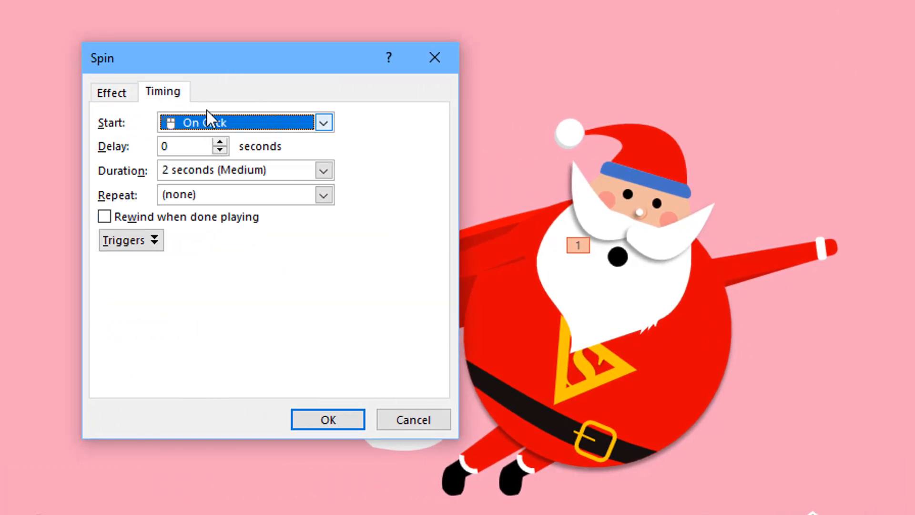
{"action": "left_click", "coordinate": [208, 122]}
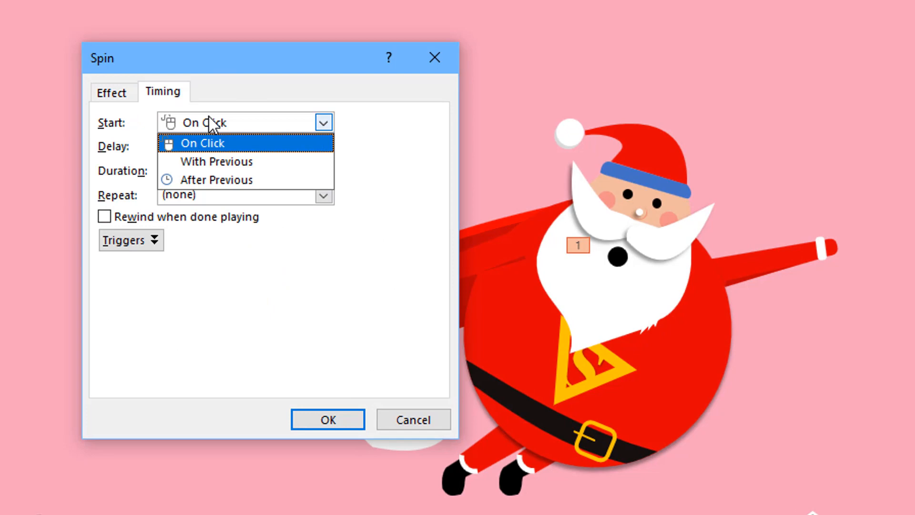
{"action": "left_click", "coordinate": [208, 162]}
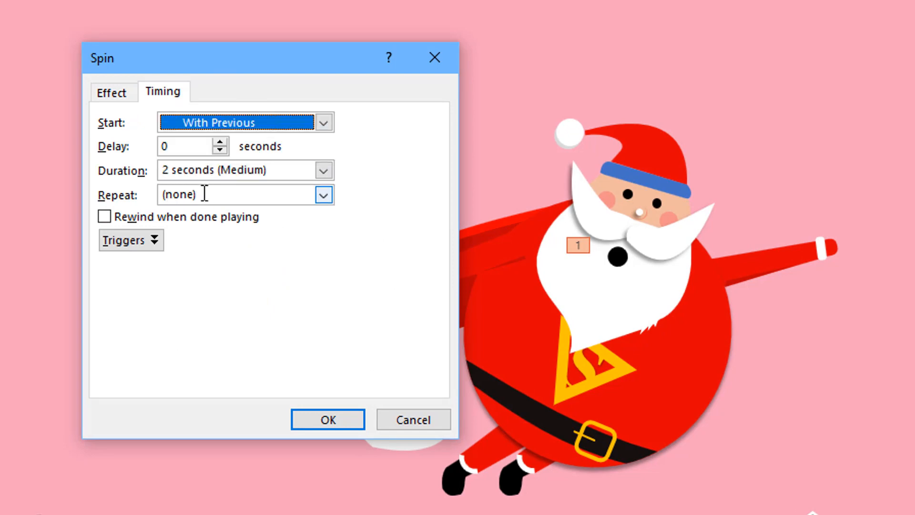
{"action": "left_click", "coordinate": [323, 196]}
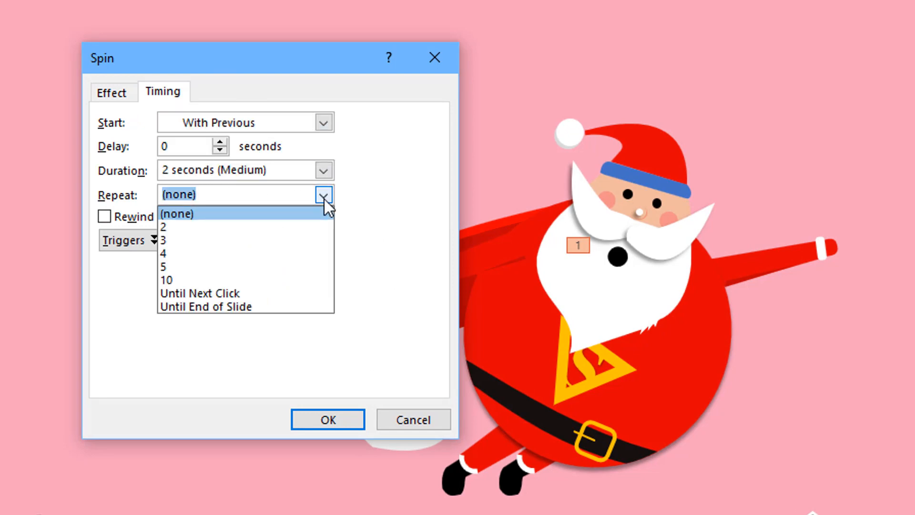
{"action": "left_click", "coordinate": [324, 199]}
{"action": "type", "text": "6"}
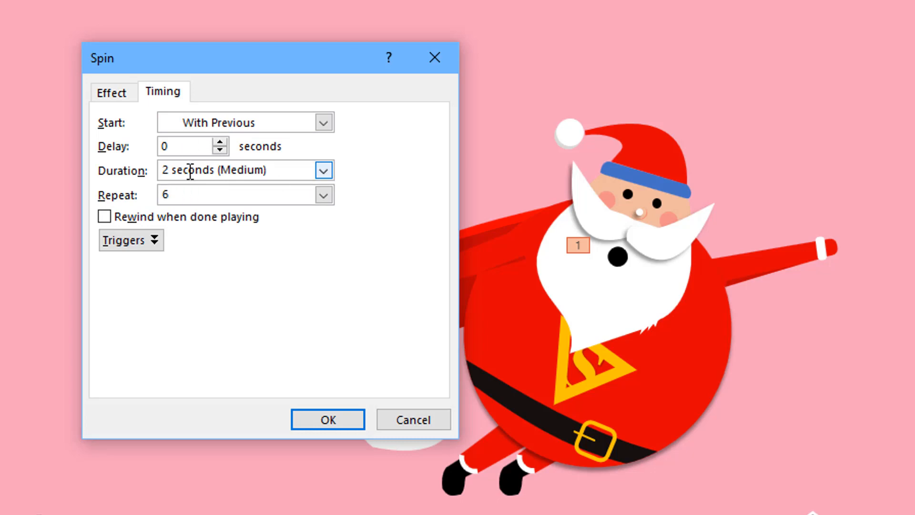
{"action": "left_click", "coordinate": [191, 168]}
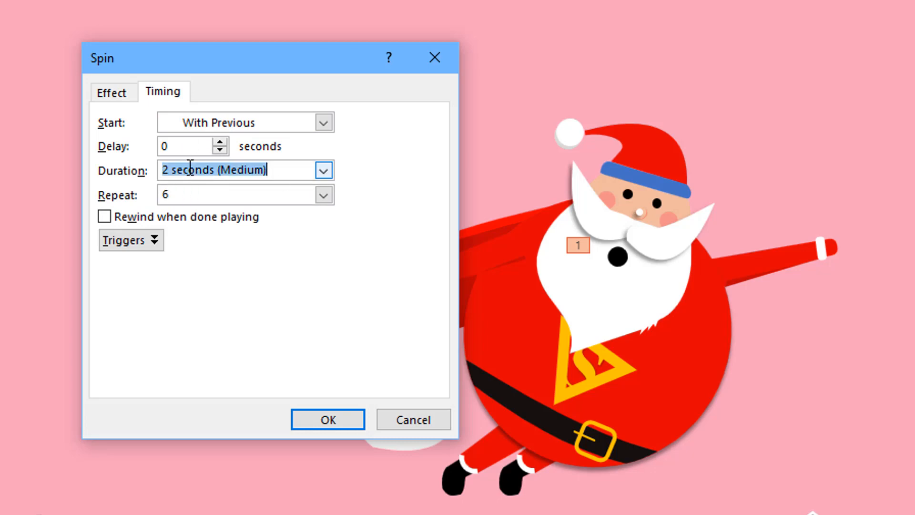
{"action": "type", "text": "0.5"}
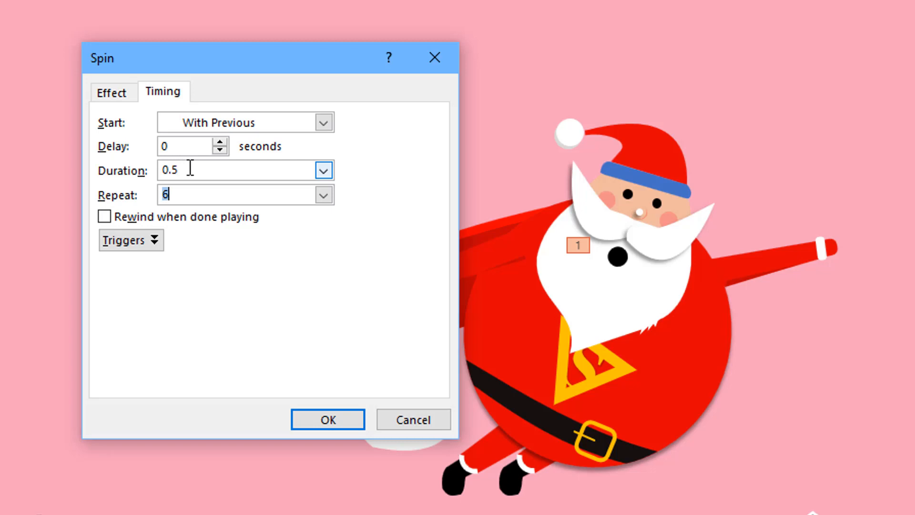
{"action": "left_click", "coordinate": [329, 421]}
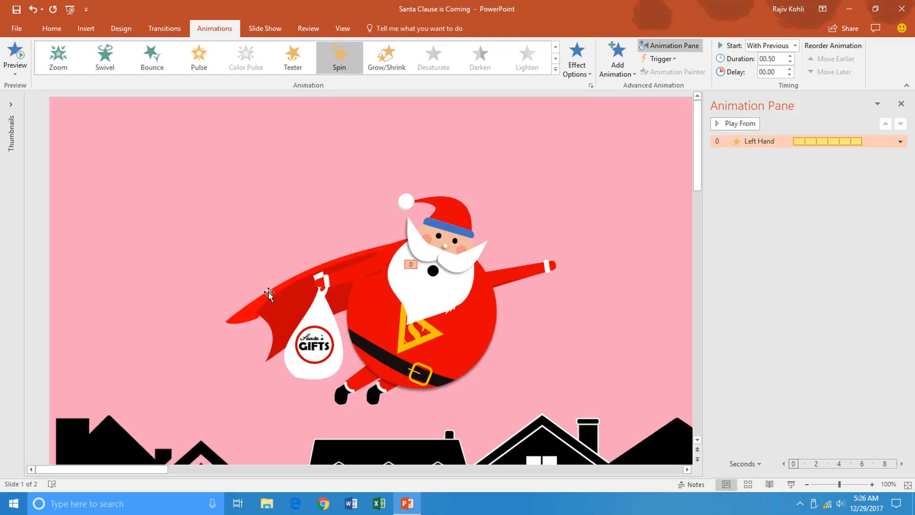
- Check the Santa's Back Cape group in the slide's object list and add a Spin emphasis animation to it
{"action": "left_click", "coordinate": [269, 295]}
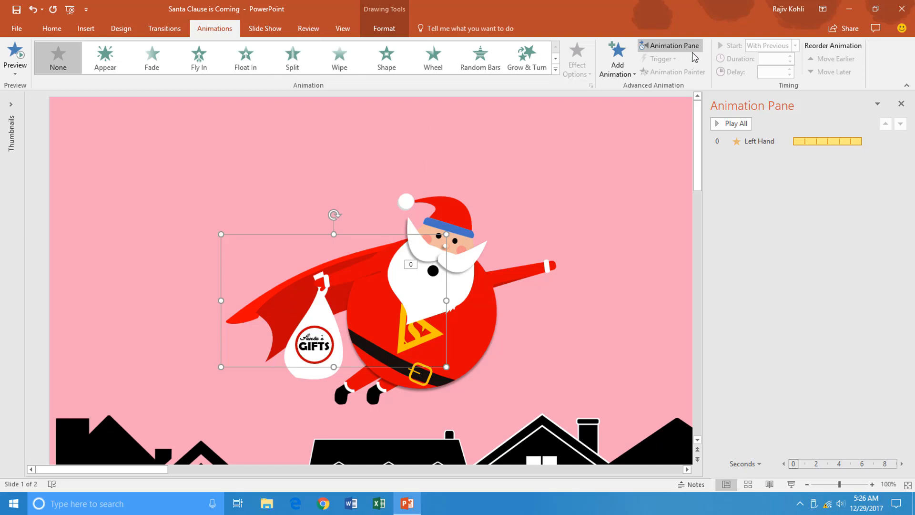
{"action": "left_click", "coordinate": [383, 30]}
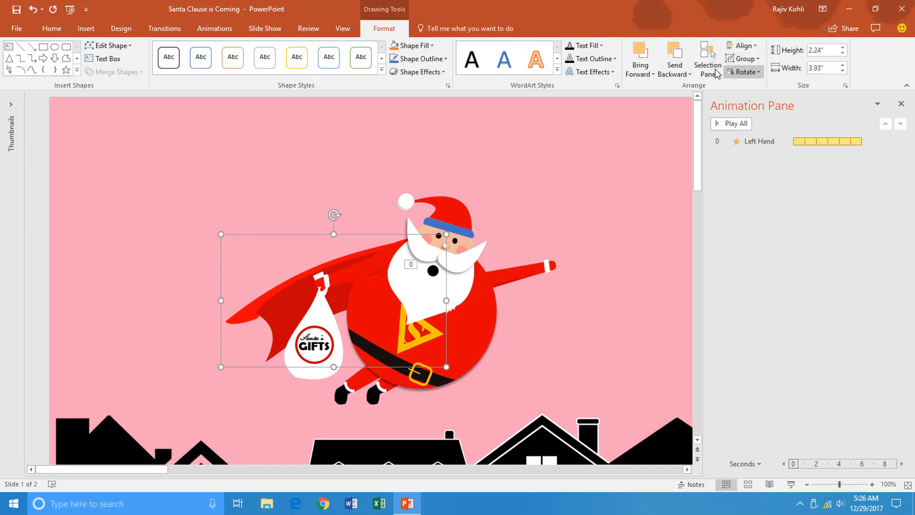
{"action": "left_click", "coordinate": [709, 66]}
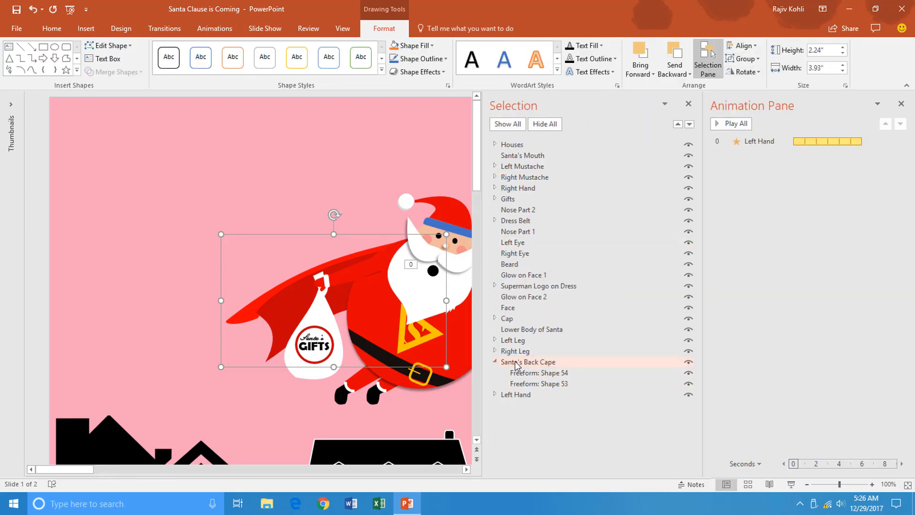
{"action": "left_click", "coordinate": [514, 363]}
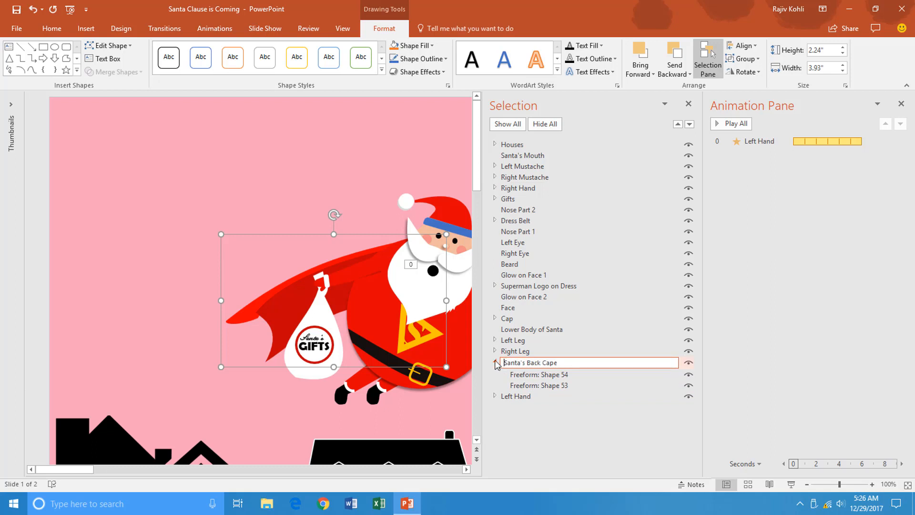
{"action": "left_click", "coordinate": [496, 362]}
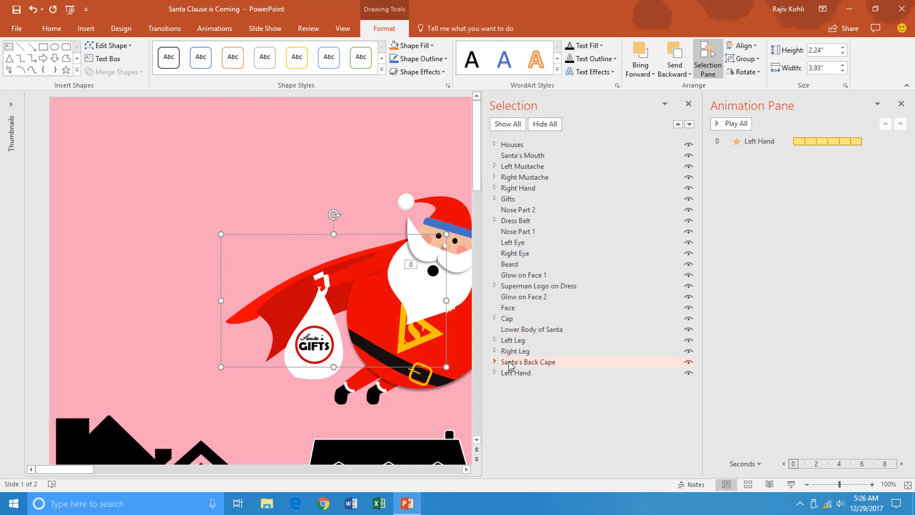
{"action": "left_click", "coordinate": [688, 104]}
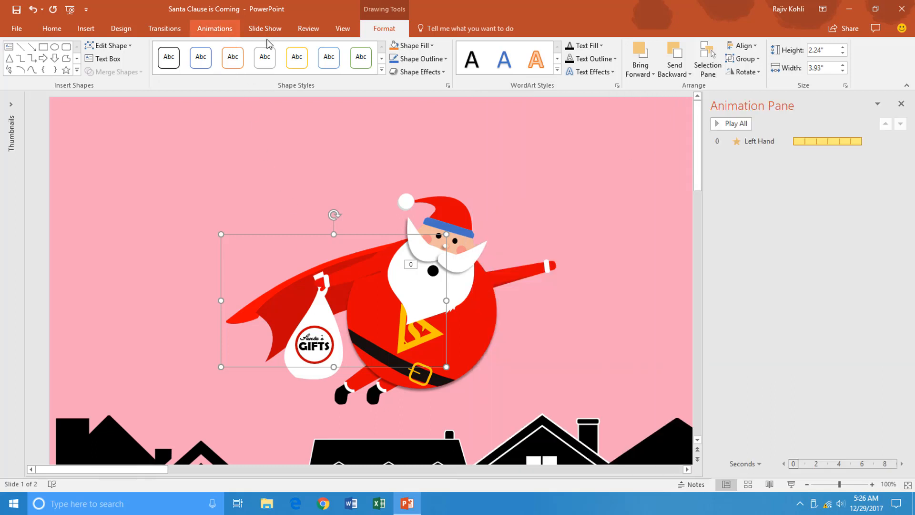
{"action": "left_click", "coordinate": [215, 28]}
{"action": "left_click", "coordinate": [617, 61]}
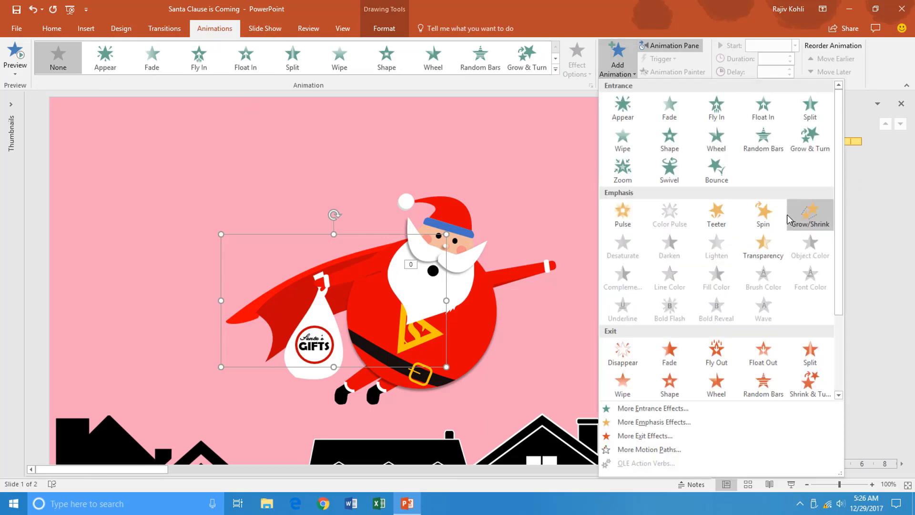
{"action": "left_click", "coordinate": [756, 215]}
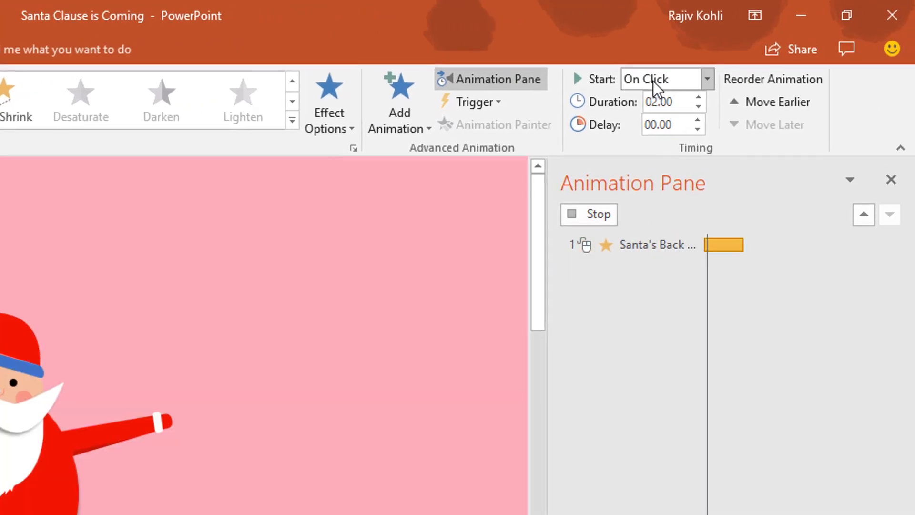
- Set the back cape's spin to start With Previous with a duration of 0.5 seconds
{"action": "left_click", "coordinate": [652, 82]}
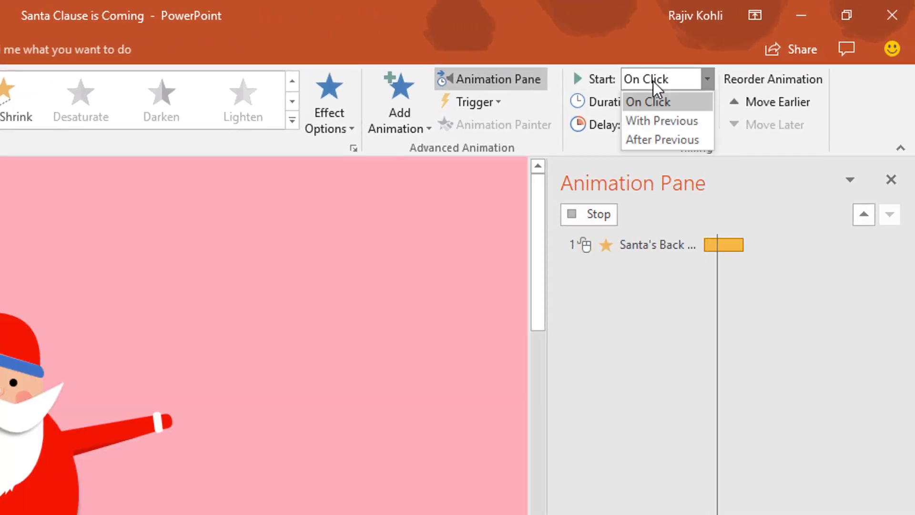
{"action": "left_click", "coordinate": [665, 122]}
{"action": "double_click", "coordinate": [673, 126]}
{"action": "double_click", "coordinate": [666, 104]}
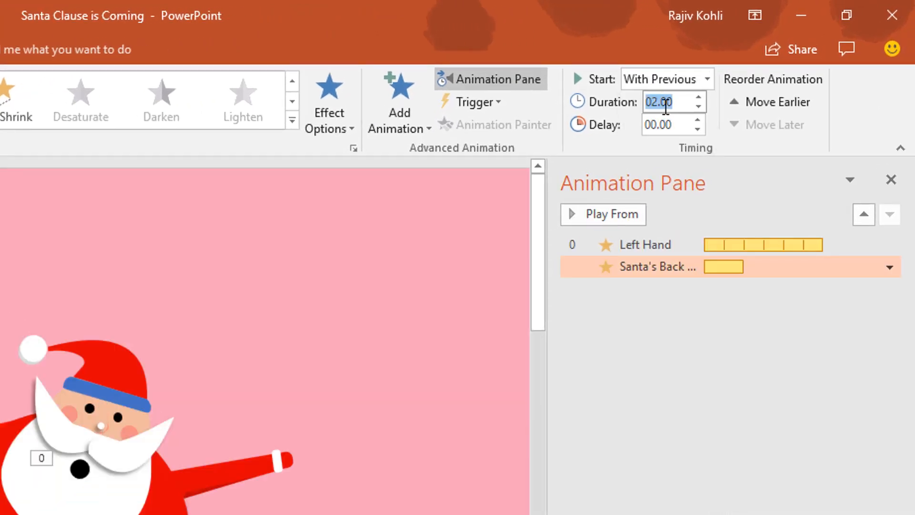
{"action": "type", "text": "0.5"}
{"action": "key", "text": "Return"}
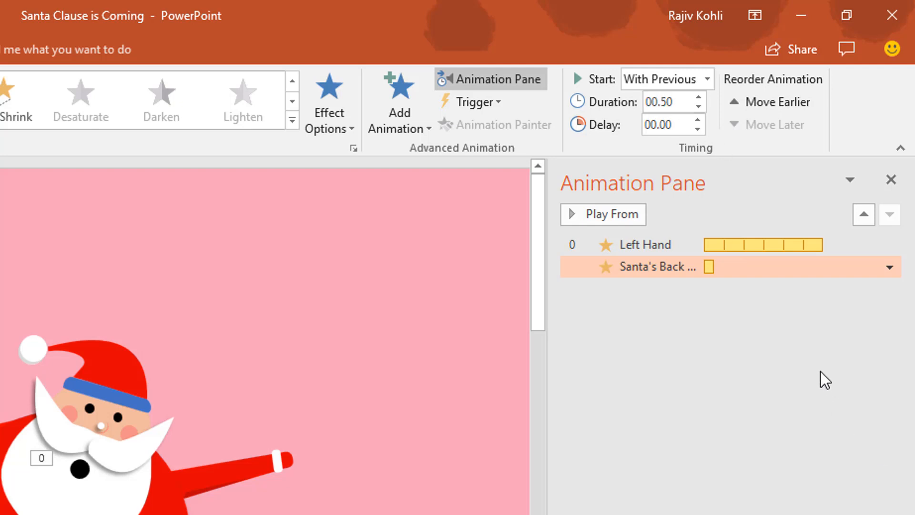
- Set the back cape's spin amount to a custom 10° clockwise and enable Auto-reverse
{"action": "right_click", "coordinate": [710, 274]}
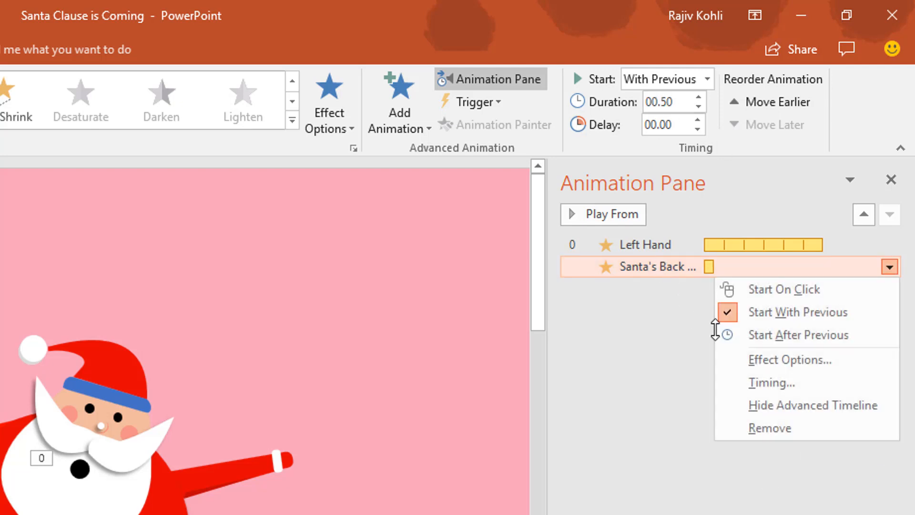
{"action": "left_click", "coordinate": [751, 358]}
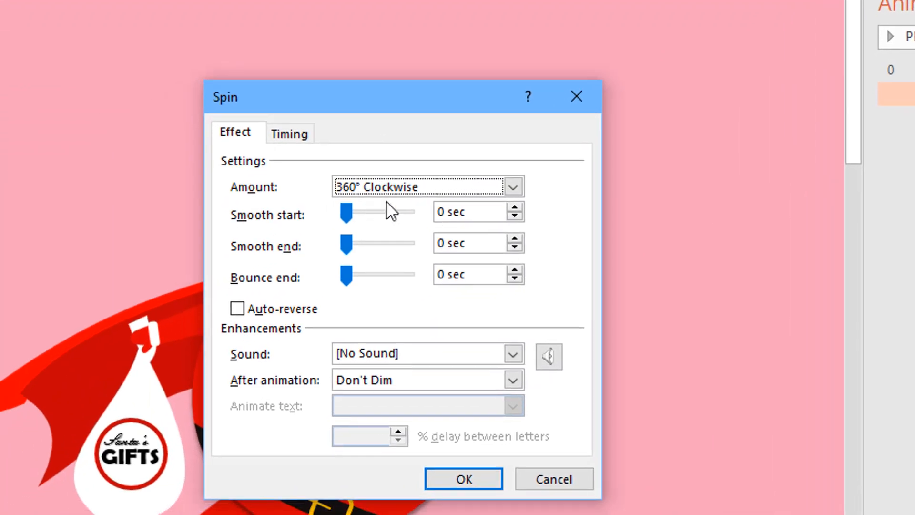
{"action": "left_click", "coordinate": [399, 188]}
{"action": "left_click_drag", "start_coordinate": [451, 311], "coordinate": [343, 298]}
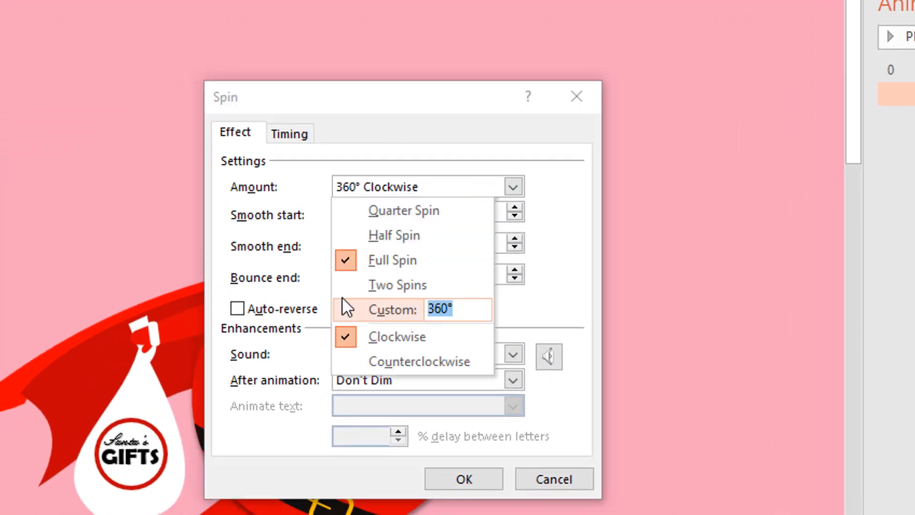
{"action": "type", "text": "10"}
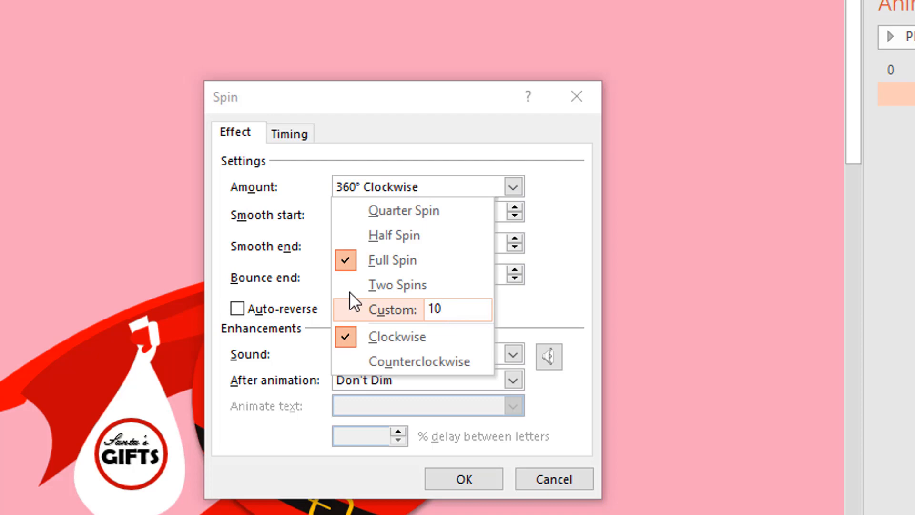
{"action": "key", "text": "Return"}
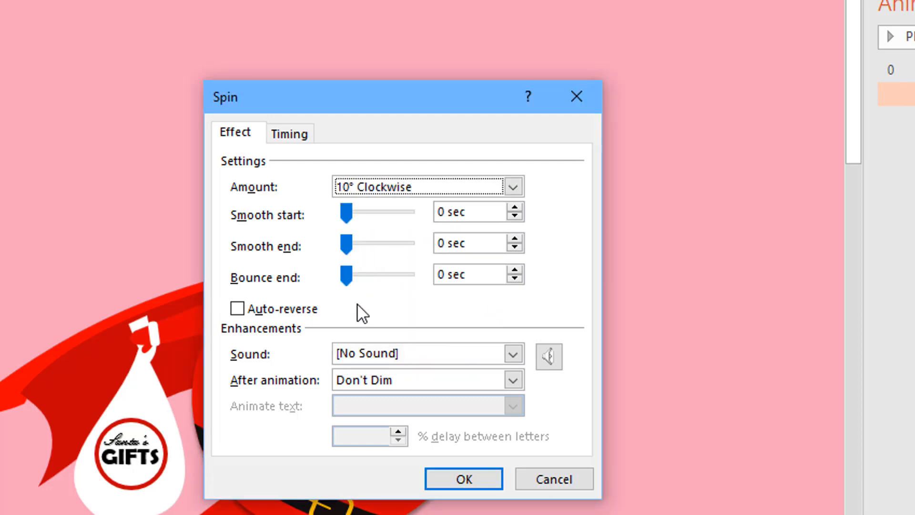
{"action": "left_click", "coordinate": [272, 308]}
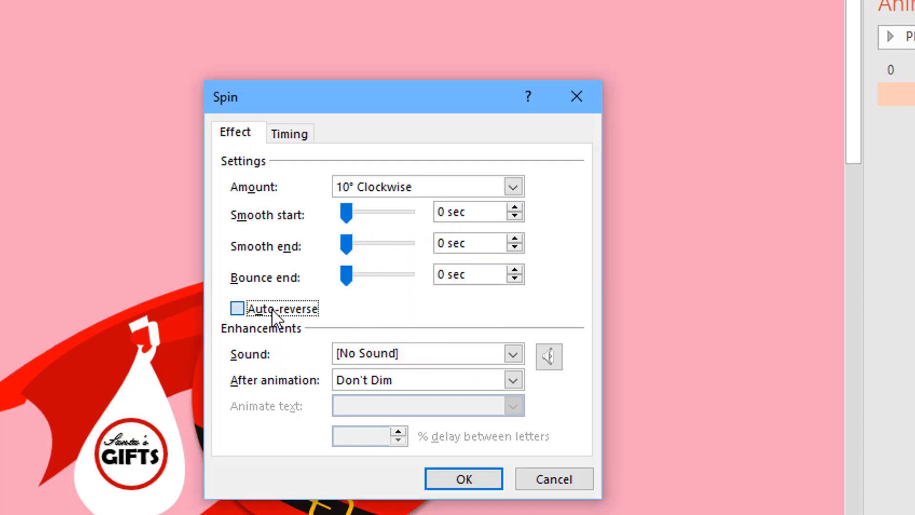
- Set the back cape's spin to repeat 6 times and apply the effect settings
{"action": "left_click", "coordinate": [297, 136]}
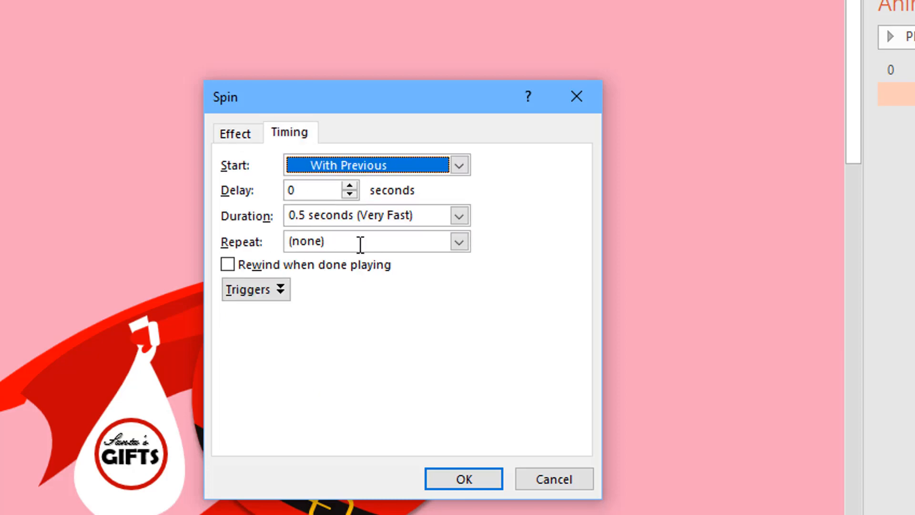
{"action": "left_click", "coordinate": [405, 240]}
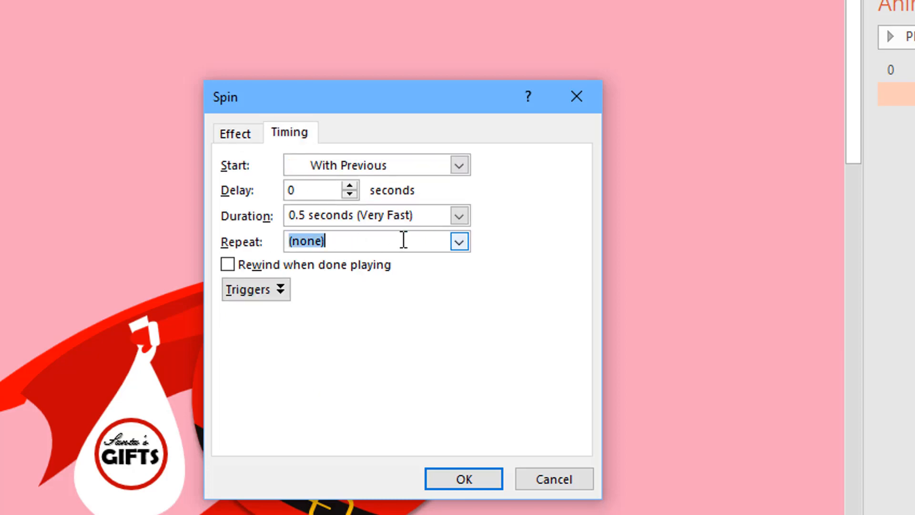
{"action": "type", "text": "6"}
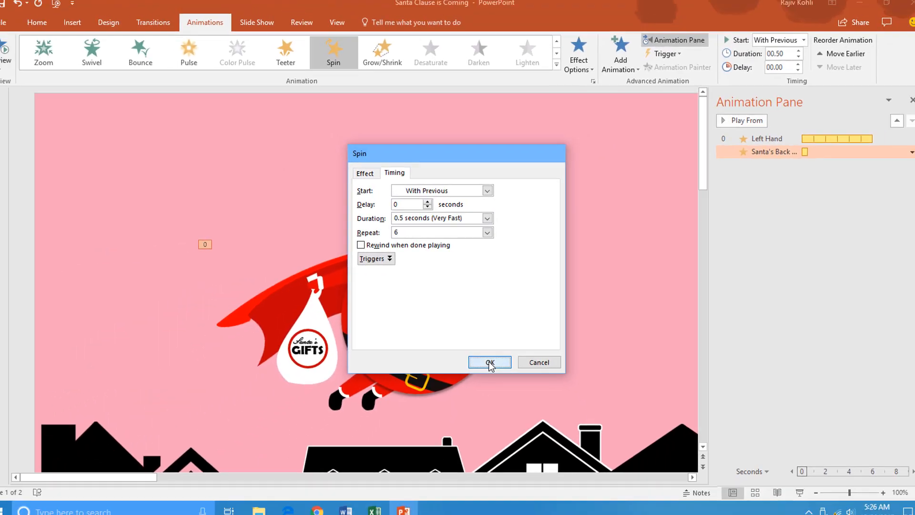
{"action": "left_click", "coordinate": [478, 444]}
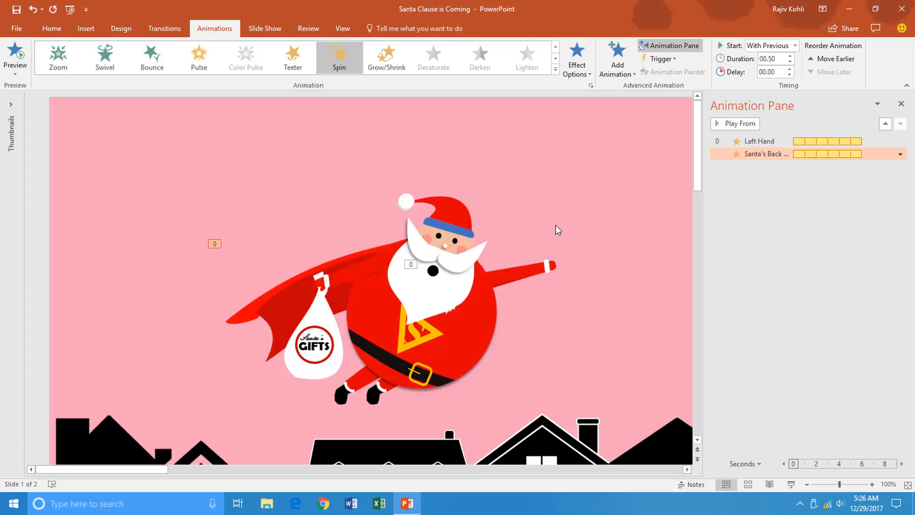
- Add a Teeter emphasis animation to Santa's gift bag and set it to start With Previous
{"action": "left_click", "coordinate": [323, 320]}
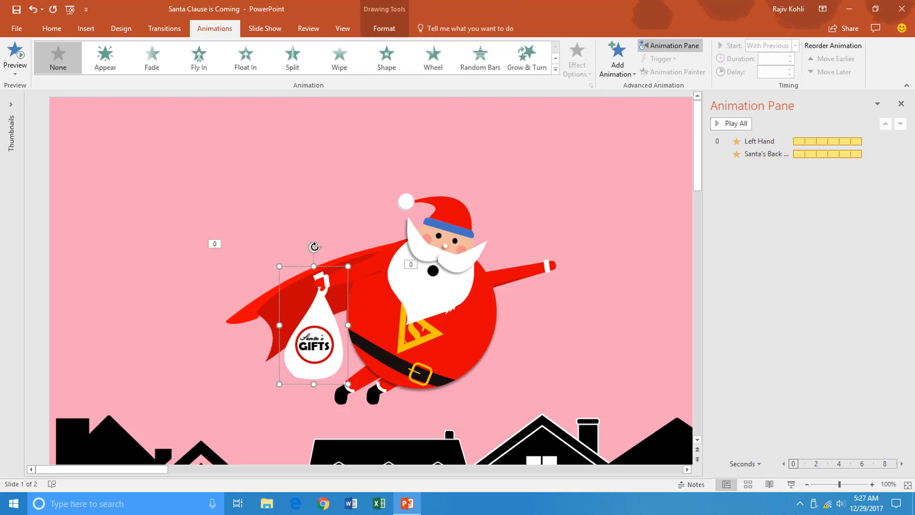
{"action": "mouse_move", "coordinate": [314, 246]}
{"action": "left_mouse_down"}
{"action": "mouse_move", "coordinate": [322, 247]}
{"action": "mouse_move", "coordinate": [305, 247]}
{"action": "mouse_move", "coordinate": [316, 252]}
{"action": "left_mouse_up"}
{"action": "key", "text": "ctrl+z"}
{"action": "left_click", "coordinate": [632, 68]}
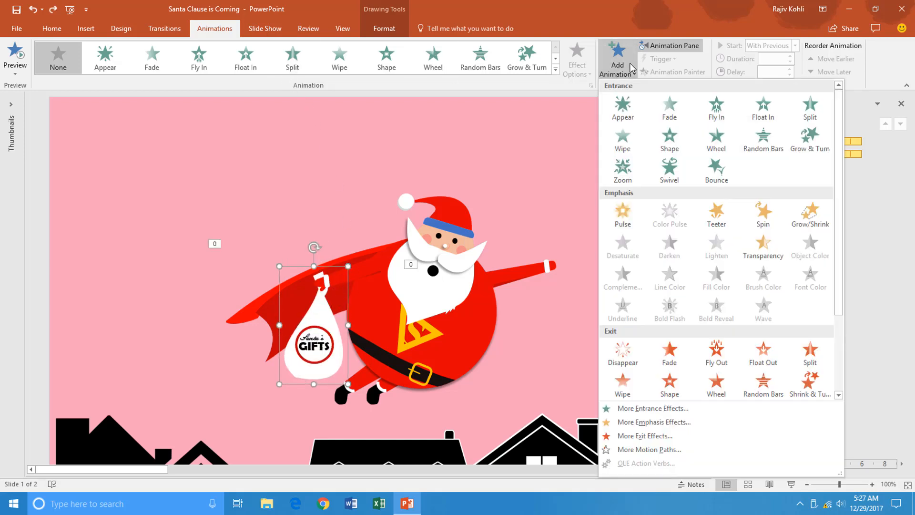
{"action": "left_click", "coordinate": [721, 215]}
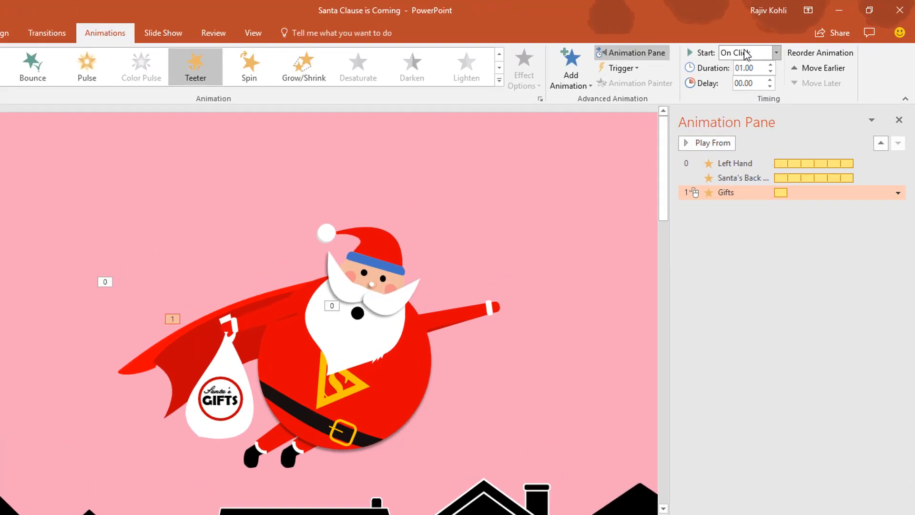
{"action": "left_click", "coordinate": [768, 46]}
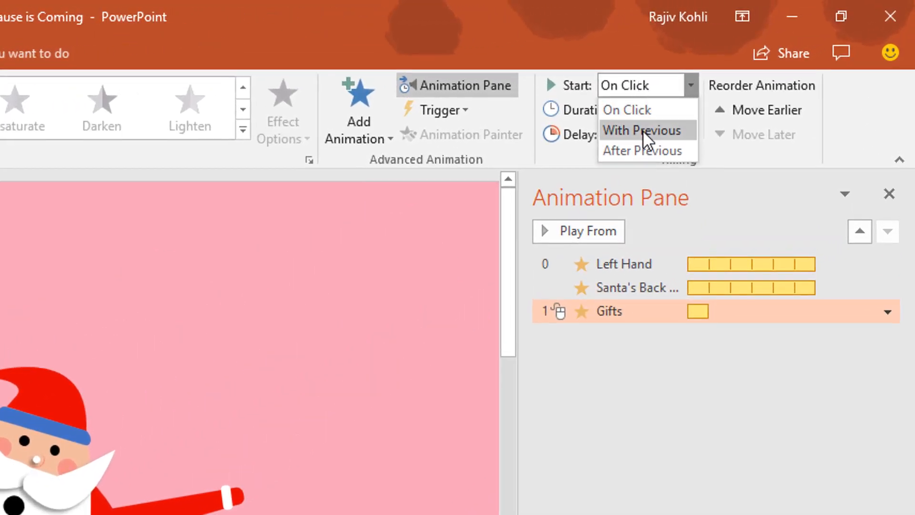
{"action": "left_click", "coordinate": [643, 130]}
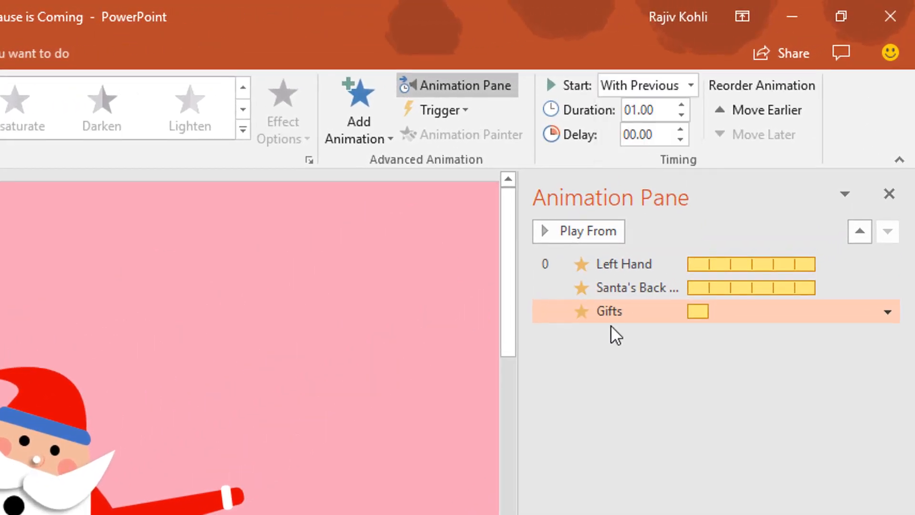
- Set the Gifts teeter effect to repeat 3 times with a duration of 2 seconds
{"action": "left_click", "coordinate": [888, 312]}
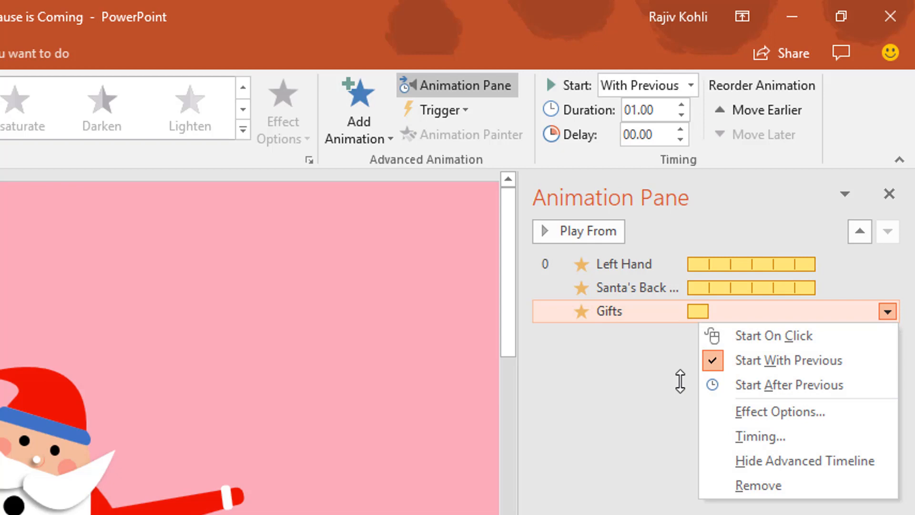
{"action": "left_click", "coordinate": [773, 412]}
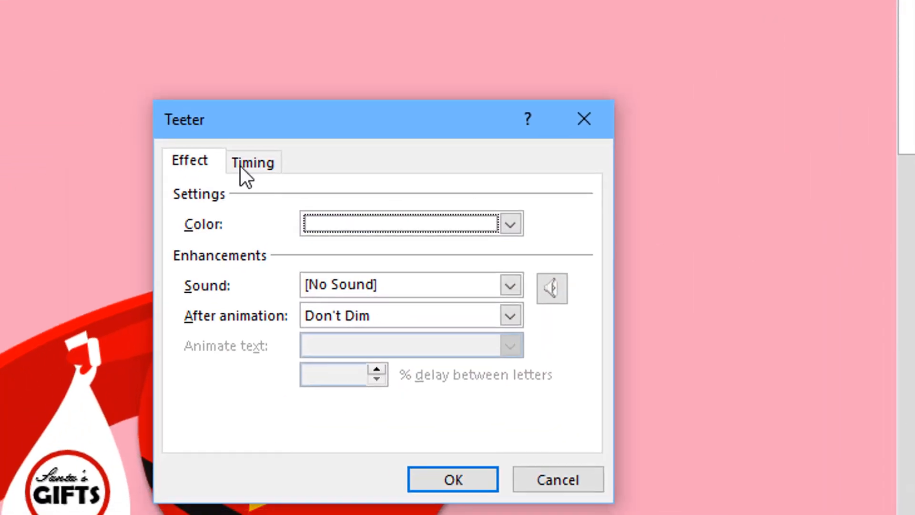
{"action": "left_click", "coordinate": [136, 241]}
{"action": "left_click", "coordinate": [302, 288]}
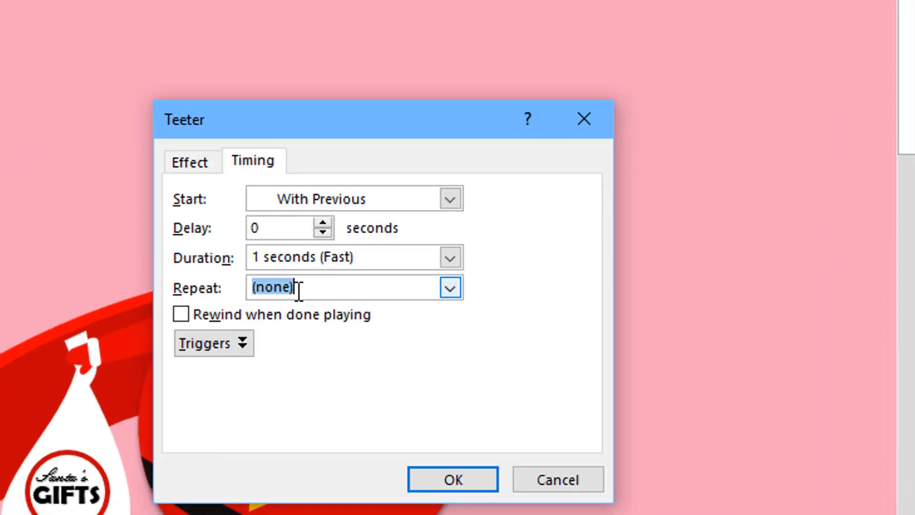
{"action": "type", "text": "3"}
{"action": "left_click", "coordinate": [317, 260]}
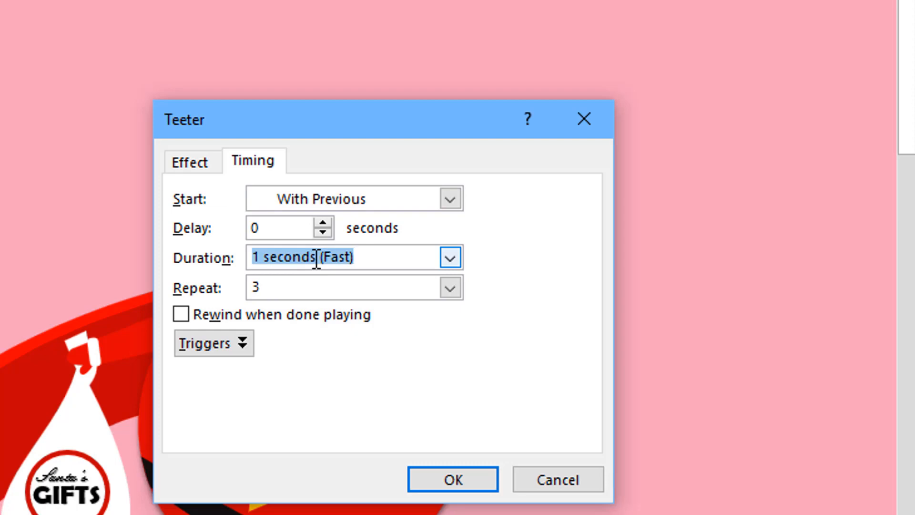
{"action": "type", "text": "2"}
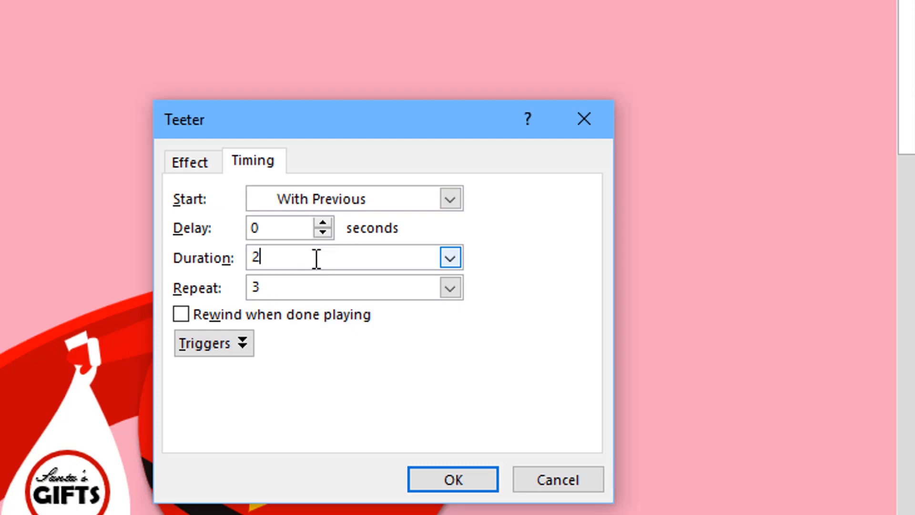
{"action": "left_click", "coordinate": [204, 168]}
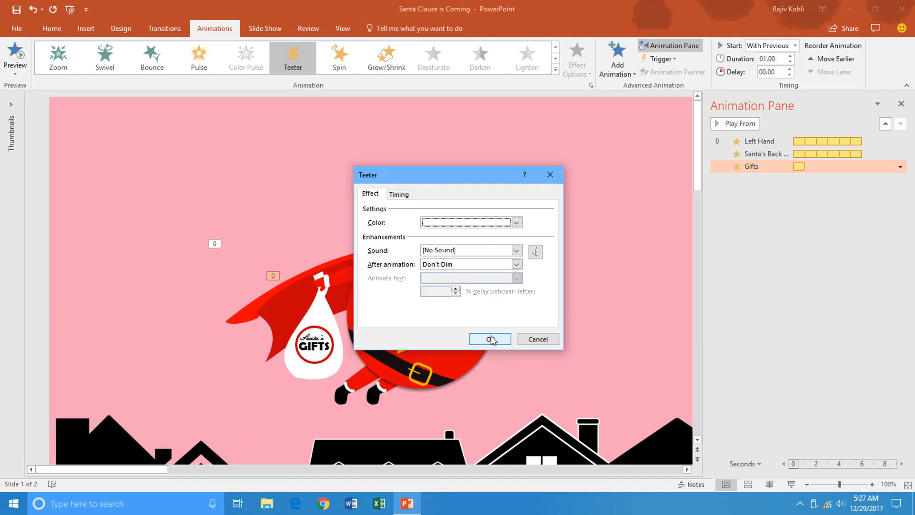
{"action": "left_click", "coordinate": [460, 454]}
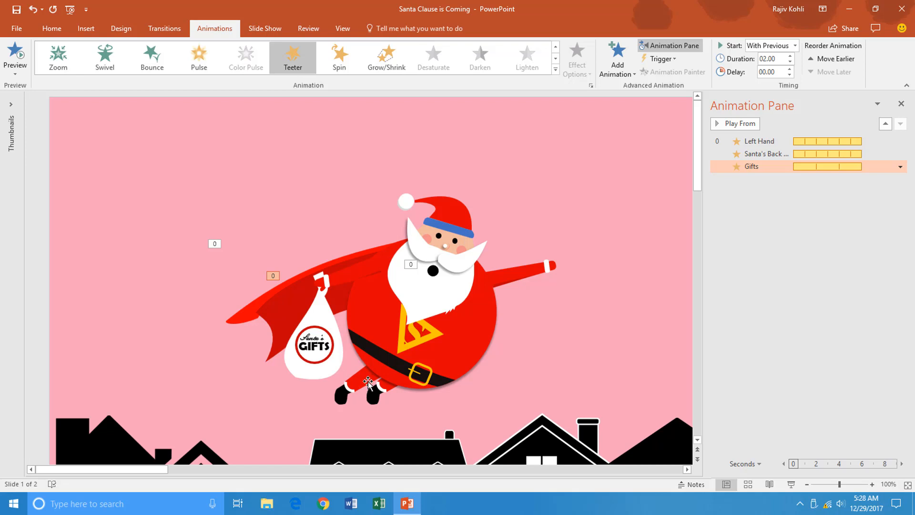
- Check the Right Leg and Left Leg groups in the slide's object list
{"action": "left_click", "coordinate": [349, 386]}
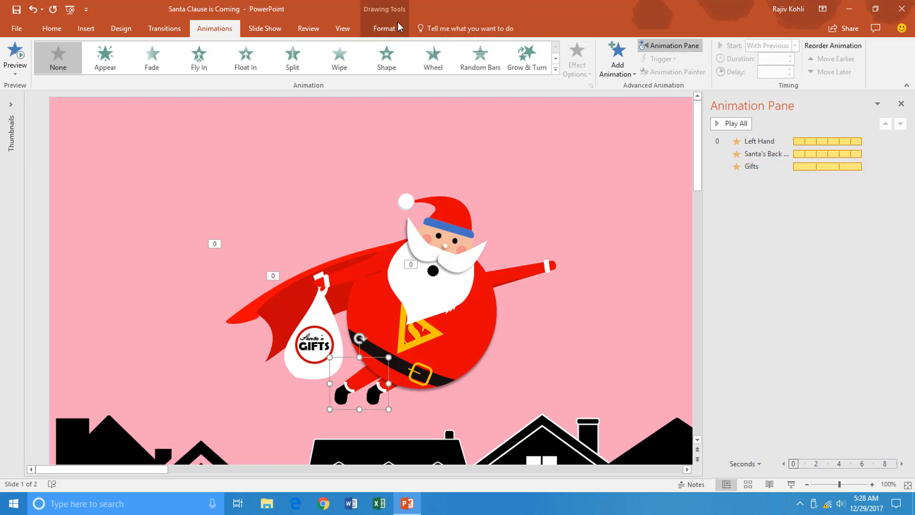
{"action": "left_click", "coordinate": [384, 28]}
{"action": "left_click", "coordinate": [708, 65]}
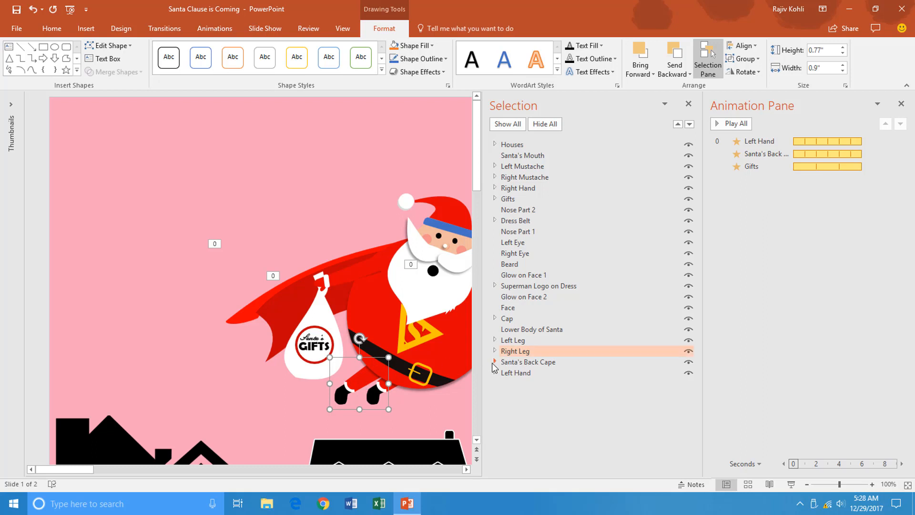
{"action": "left_click", "coordinate": [521, 355]}
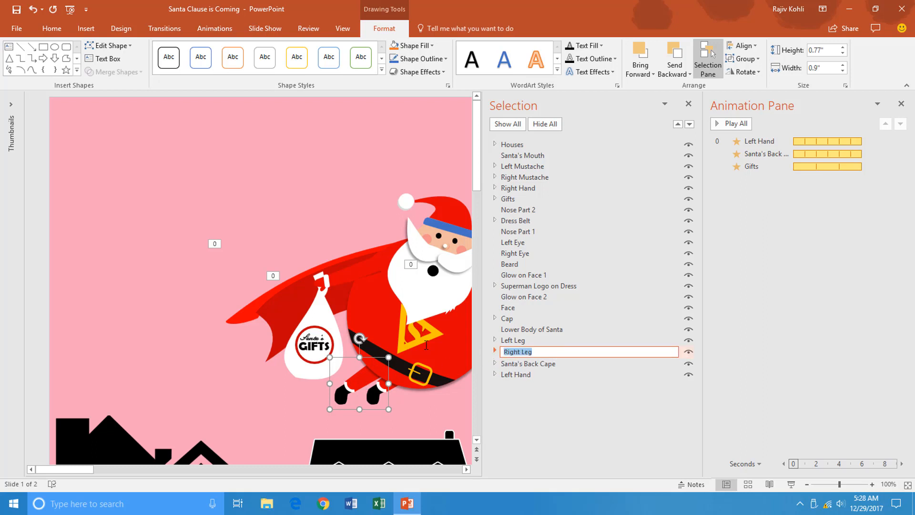
{"action": "left_click", "coordinate": [519, 344]}
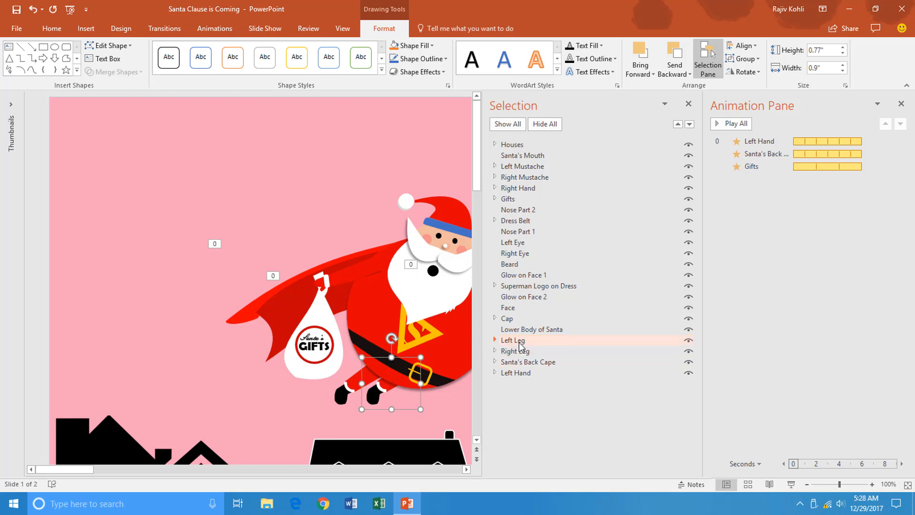
{"action": "left_click", "coordinate": [520, 343]}
{"action": "left_click_drag", "start_coordinate": [536, 341], "coordinate": [490, 336]}
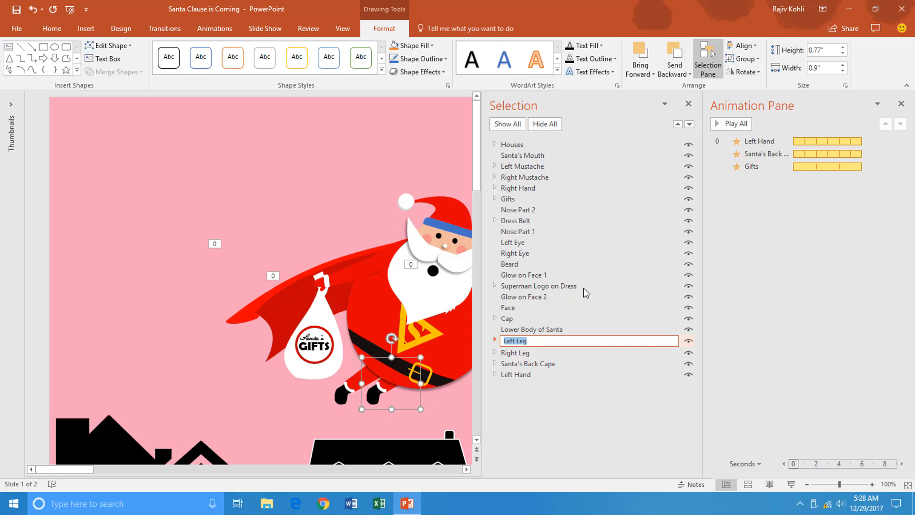
{"action": "left_click", "coordinate": [688, 104]}
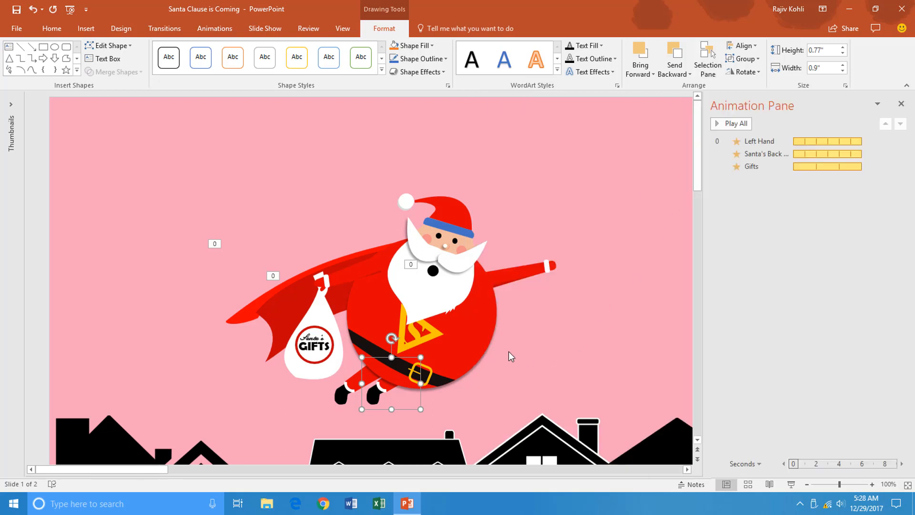
- Add a Spin emphasis animation to Santa's right leg and set it to start With Previous
{"action": "left_click_drag", "start_coordinate": [357, 371], "coordinate": [351, 382]}
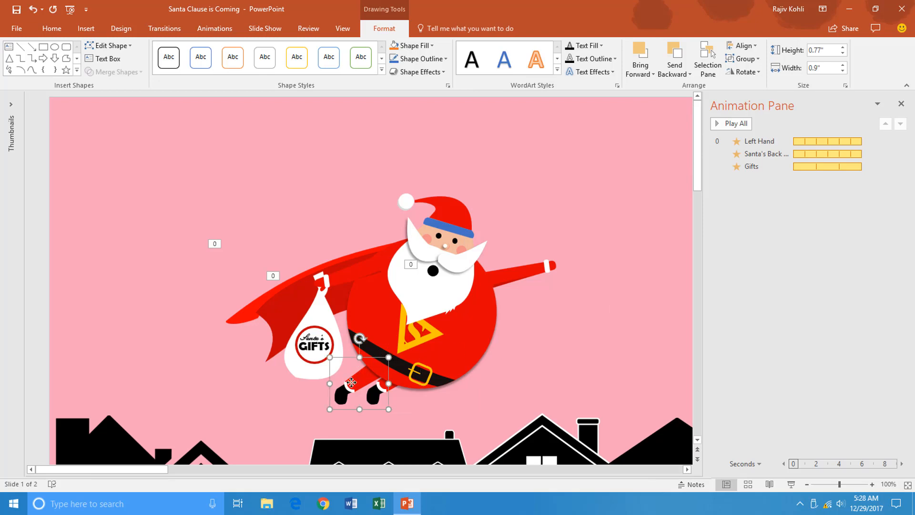
{"action": "left_click", "coordinate": [214, 28]}
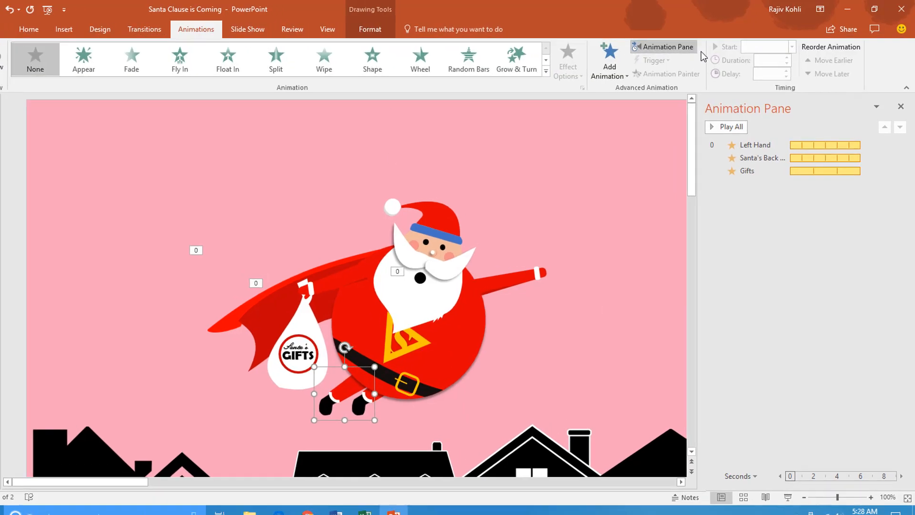
{"action": "left_click", "coordinate": [619, 69]}
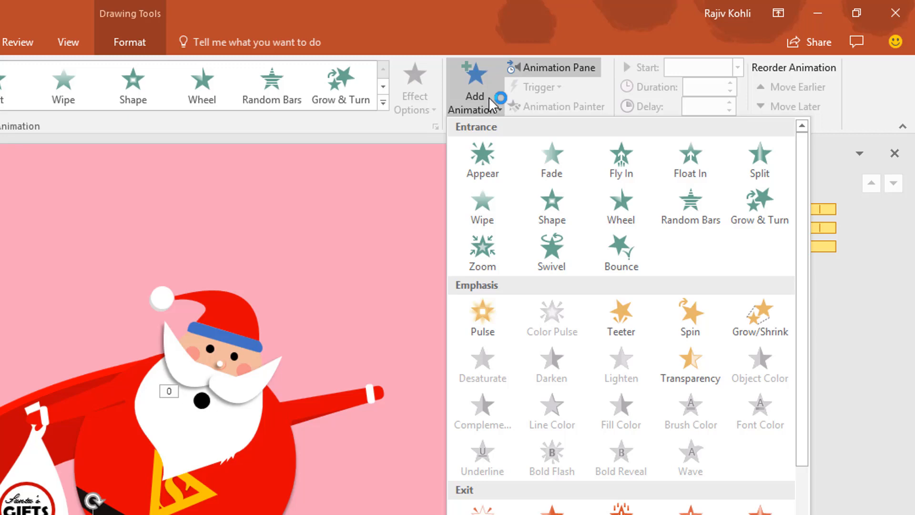
{"action": "left_click", "coordinate": [692, 317]}
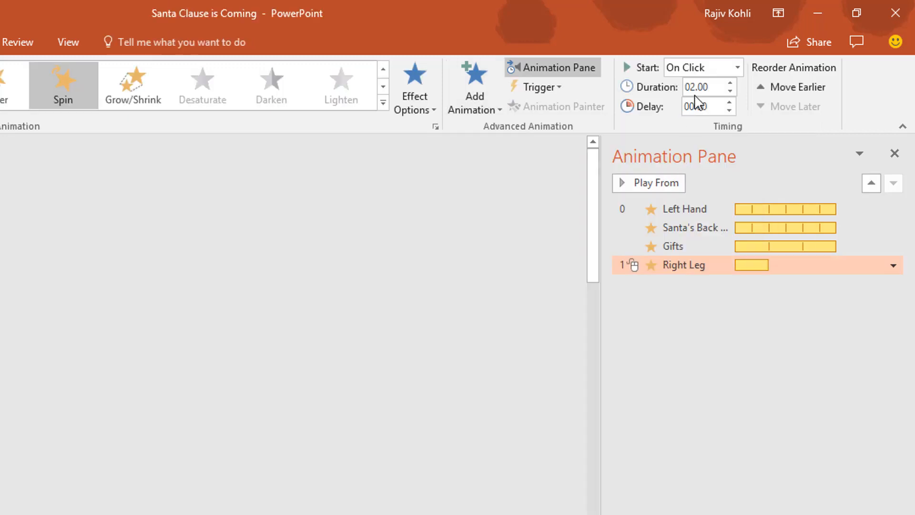
{"action": "left_click", "coordinate": [700, 64]}
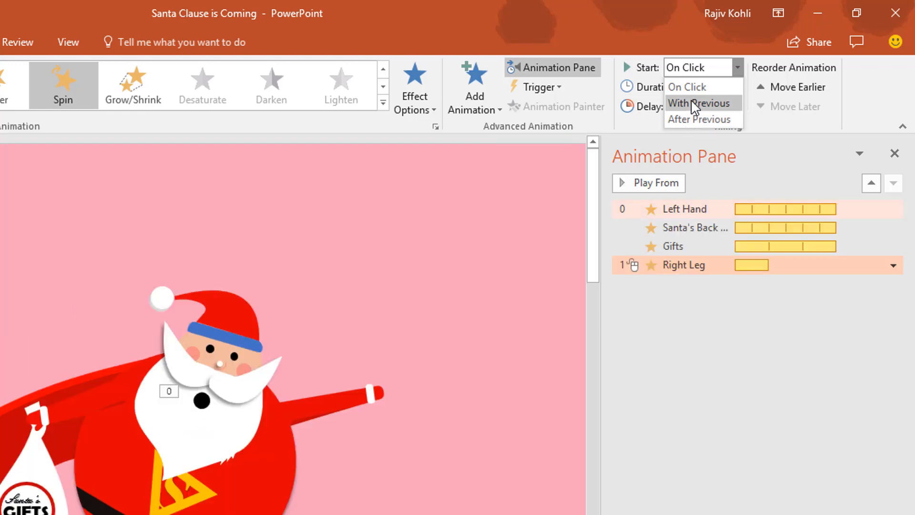
{"action": "left_click", "coordinate": [696, 103]}
- Set the Right Leg spin amount to 10° clockwise and turn on auto-reverse
{"action": "right_click", "coordinate": [688, 267]}
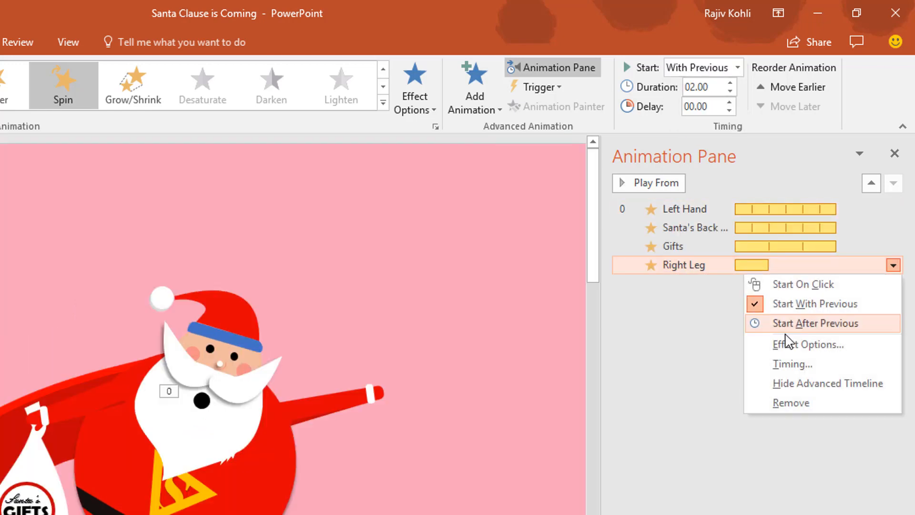
{"action": "left_click", "coordinate": [331, 327]}
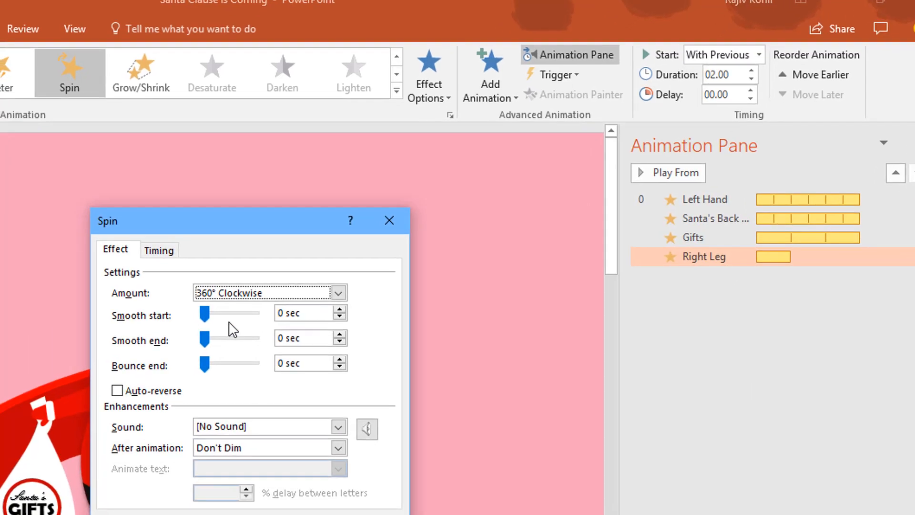
{"action": "left_click", "coordinate": [326, 300]}
{"action": "left_click_drag", "start_coordinate": [295, 396], "coordinate": [186, 383]}
{"action": "type", "text": "10"}
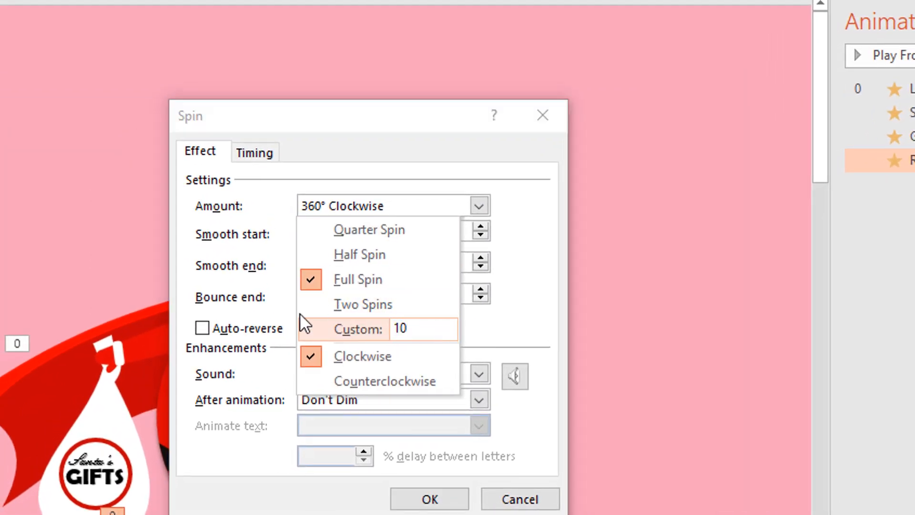
{"action": "key", "text": "Return"}
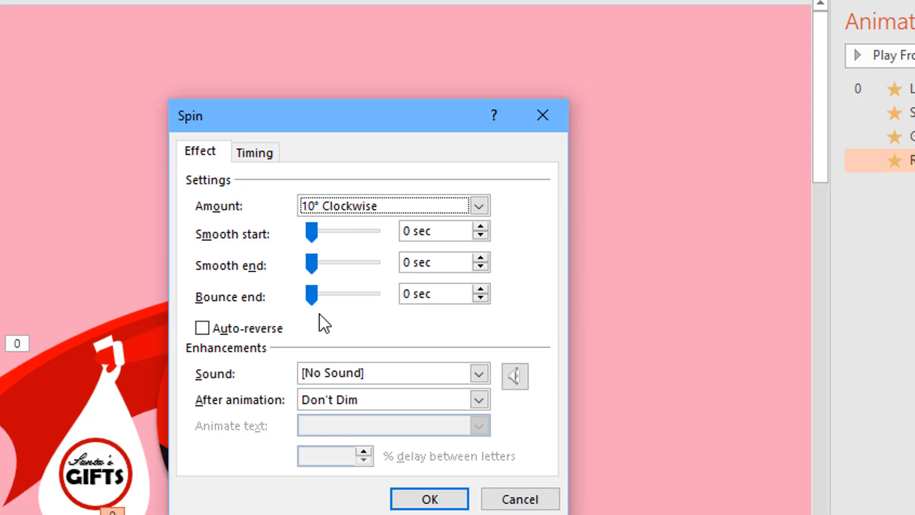
{"action": "left_click", "coordinate": [241, 327]}
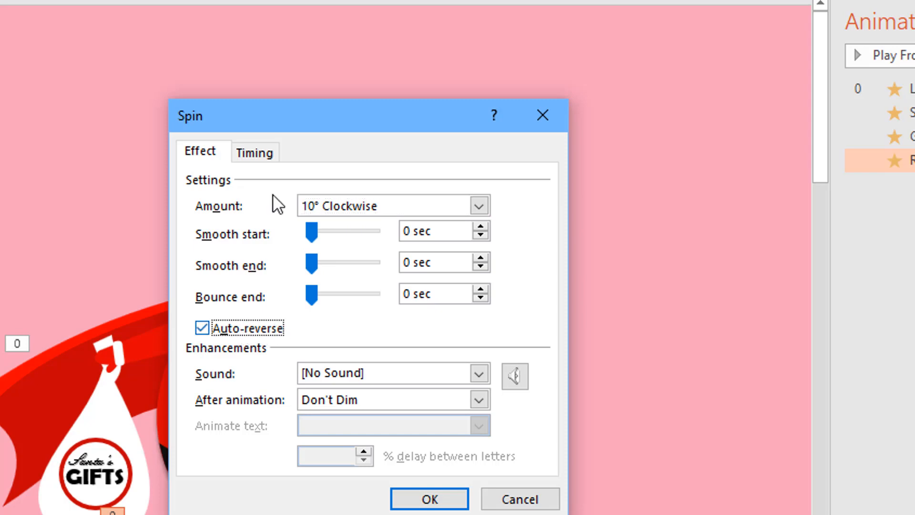
- Set the Right Leg spin to repeat 6 times with a duration of 0.5 seconds
{"action": "left_click", "coordinate": [265, 152]}
{"action": "left_click", "coordinate": [306, 262]}
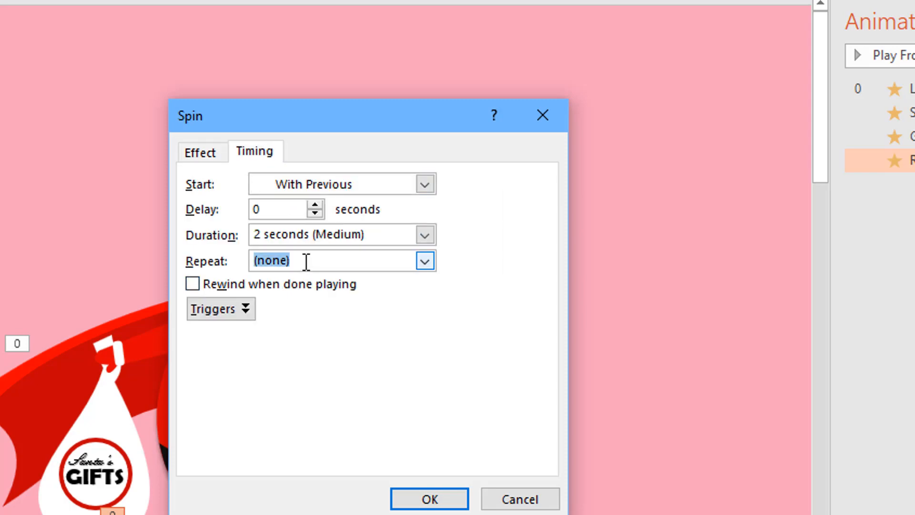
{"action": "type", "text": "6"}
{"action": "left_click", "coordinate": [353, 234]}
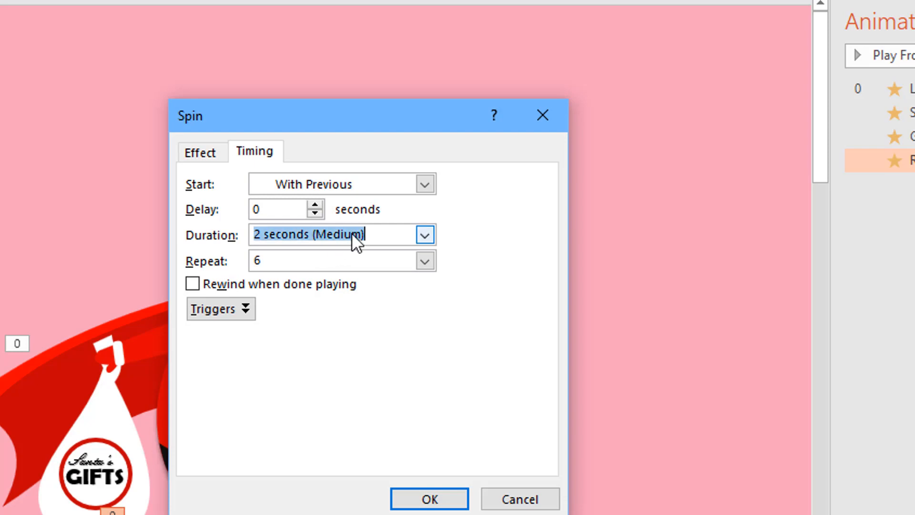
{"action": "type", "text": "0.5"}
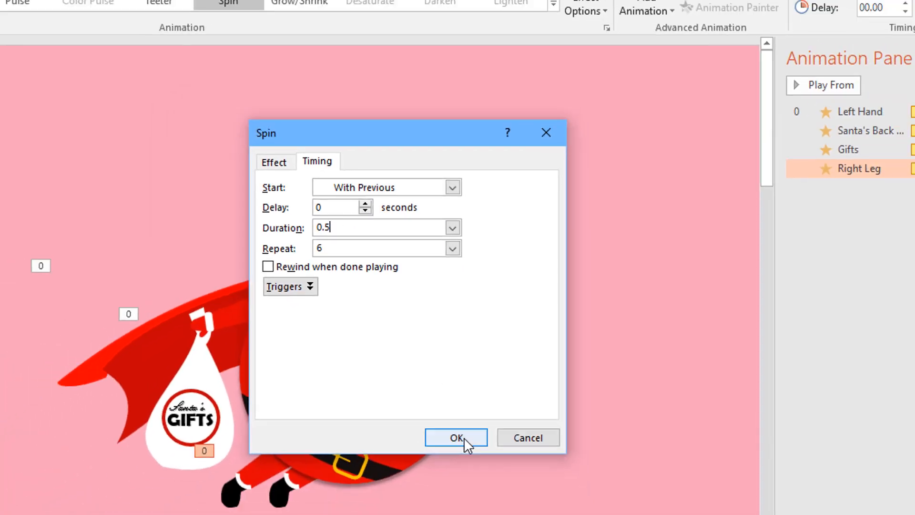
{"action": "left_click", "coordinate": [429, 499]}
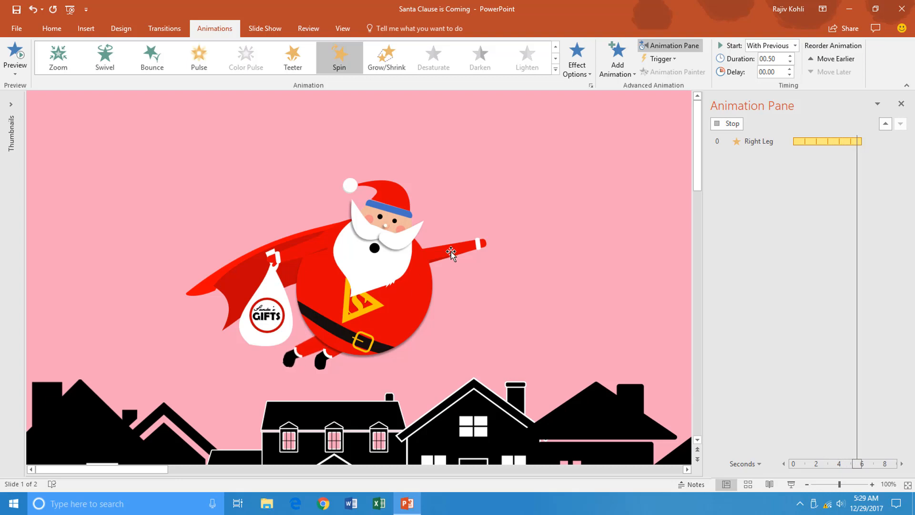
- Fill Santa's Left Hand group with orange and move it to the empty background away from his body
{"action": "left_click", "coordinate": [523, 271]}
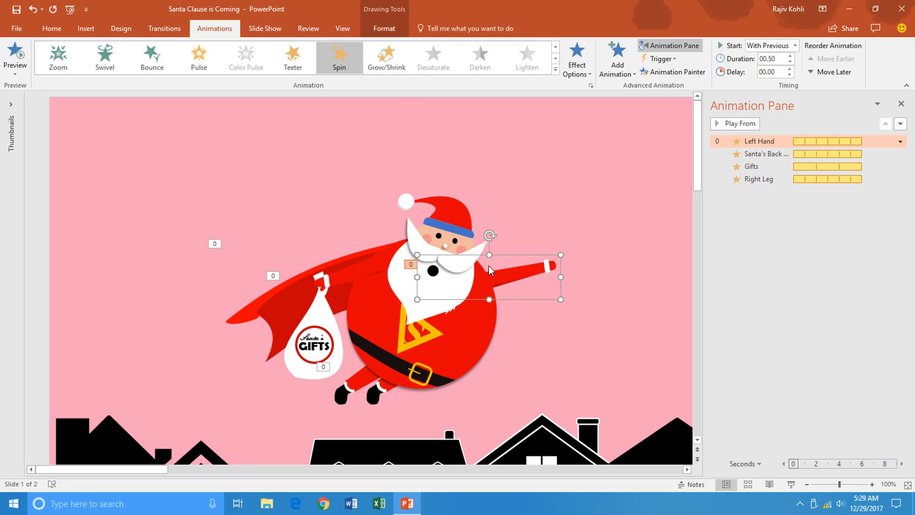
{"action": "left_click", "coordinate": [391, 30]}
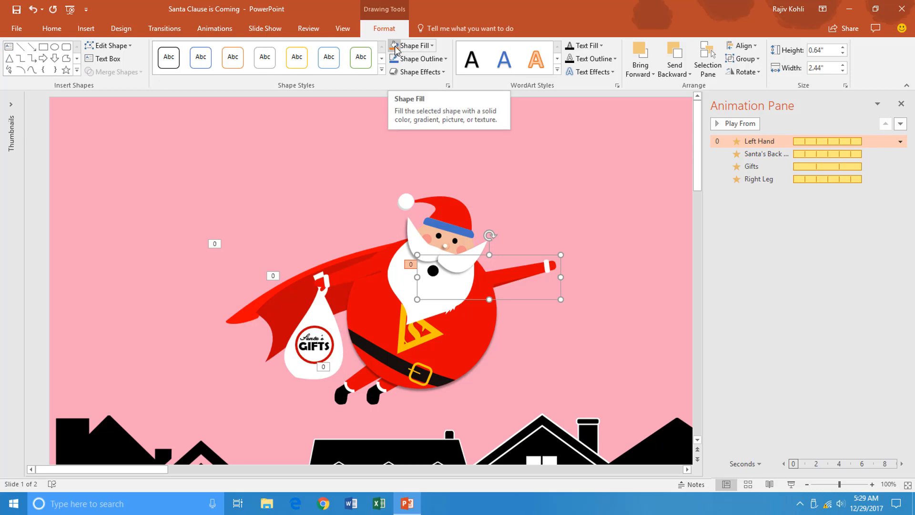
{"action": "left_click", "coordinate": [395, 46]}
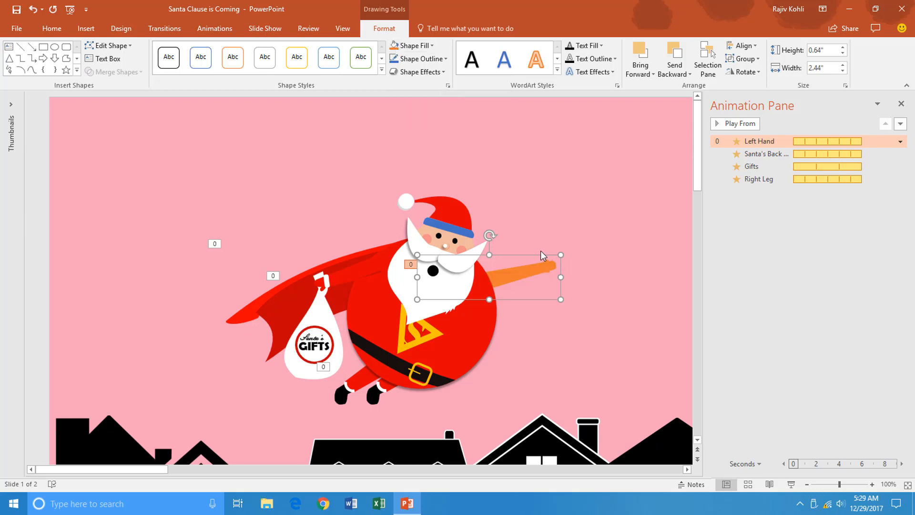
{"action": "left_click_drag", "start_coordinate": [540, 251], "coordinate": [630, 171]}
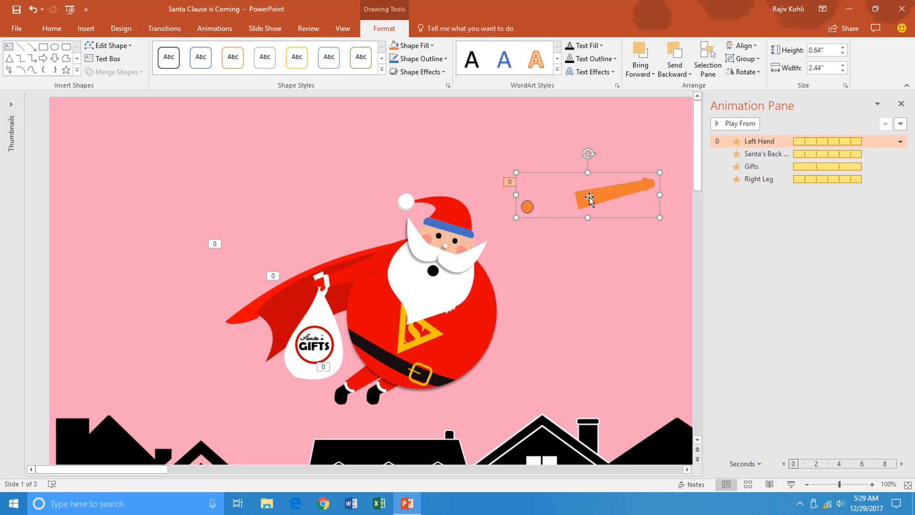
- Delete the circle from the orange hand group and try rotating the remaining arm around its own centre
{"action": "left_click", "coordinate": [528, 205]}
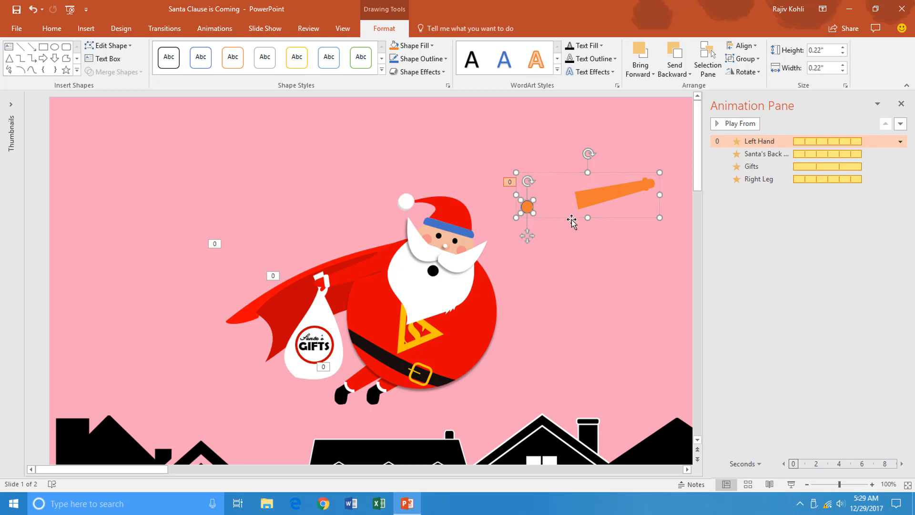
{"action": "key", "text": "Delete"}
{"action": "key", "text": "Delete"}
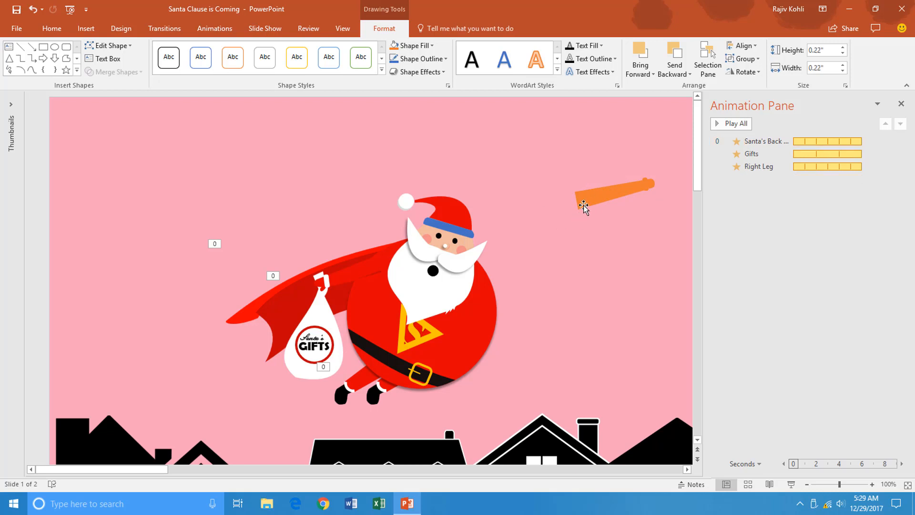
{"action": "left_click", "coordinate": [588, 203]}
{"action": "double_click", "coordinate": [611, 196]}
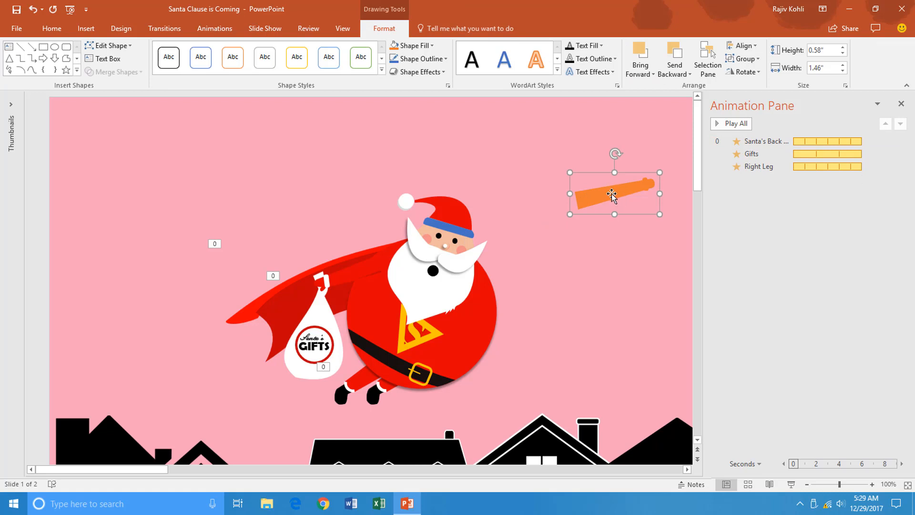
{"action": "left_click_drag", "start_coordinate": [616, 154], "coordinate": [614, 181]}
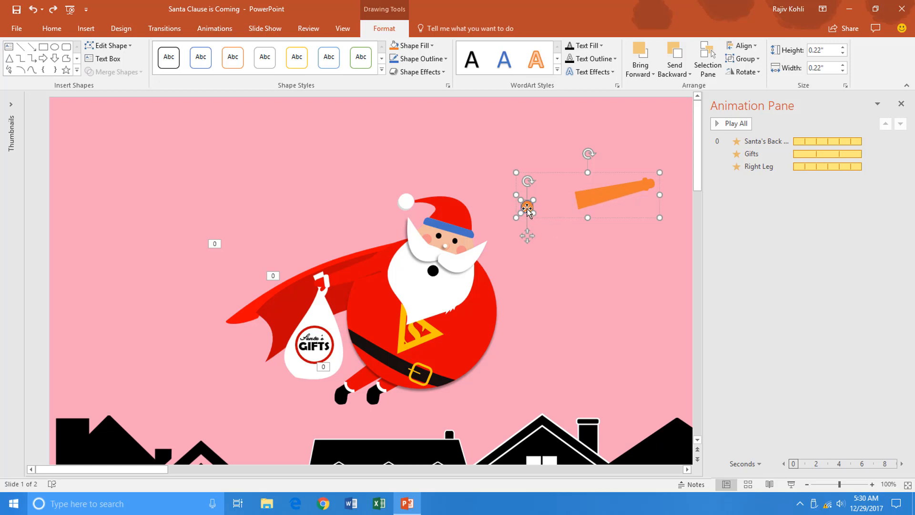
- Move the group's circle farther from the arm, then closer to it, rotating the group each time to compare pivots
{"action": "left_click_drag", "start_coordinate": [528, 209], "coordinate": [461, 208]}
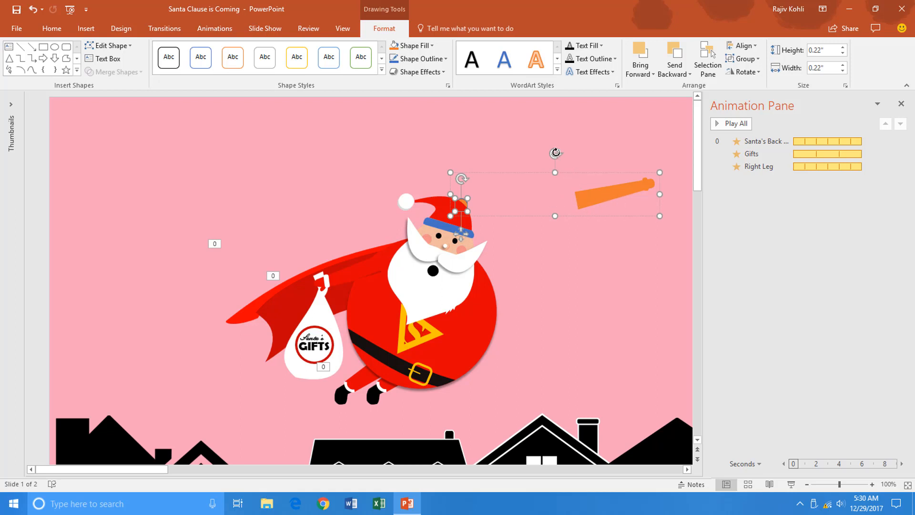
{"action": "mouse_move", "coordinate": [556, 153]}
{"action": "left_mouse_down"}
{"action": "mouse_move", "coordinate": [534, 153]}
{"action": "mouse_move", "coordinate": [552, 160]}
{"action": "mouse_move", "coordinate": [559, 169]}
{"action": "mouse_move", "coordinate": [539, 159]}
{"action": "mouse_move", "coordinate": [556, 181]}
{"action": "mouse_move", "coordinate": [564, 156]}
{"action": "left_mouse_up"}
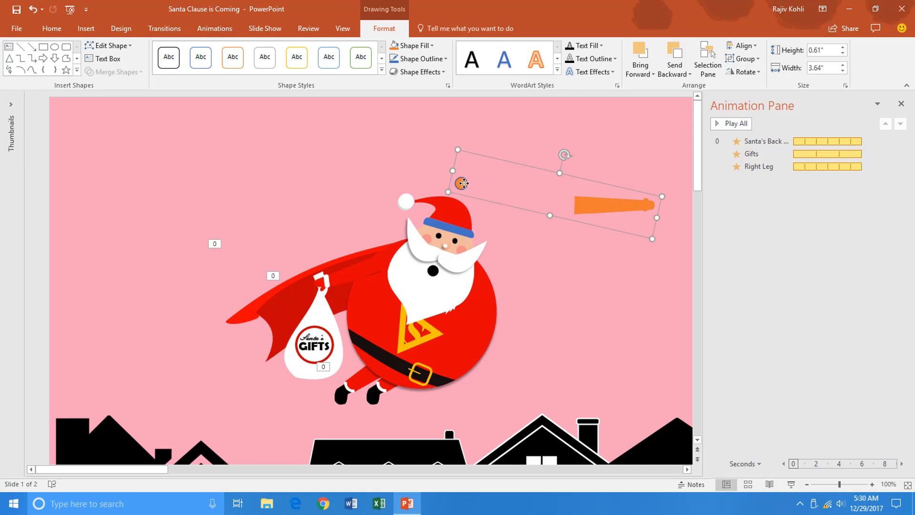
{"action": "left_click_drag", "start_coordinate": [463, 183], "coordinate": [565, 211]}
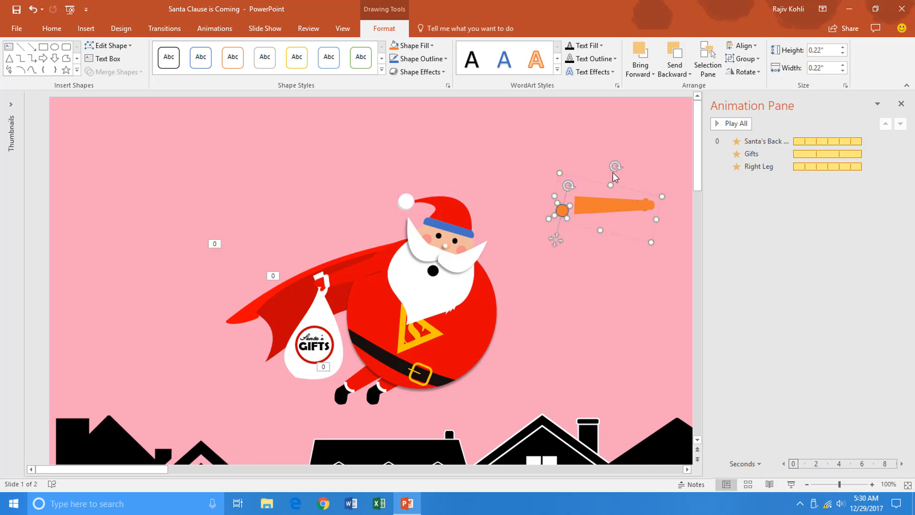
{"action": "left_click_drag", "start_coordinate": [615, 167], "coordinate": [610, 186]}
- Undo the arm's pivot tests, move and orange fill, and redo the Right Leg spin settings that were undone too
{"action": "key", "text": "ctrl+z"}
{"action": "key", "text": "ctrl+z"}
{"action": "key", "text": "ctrl+z"}
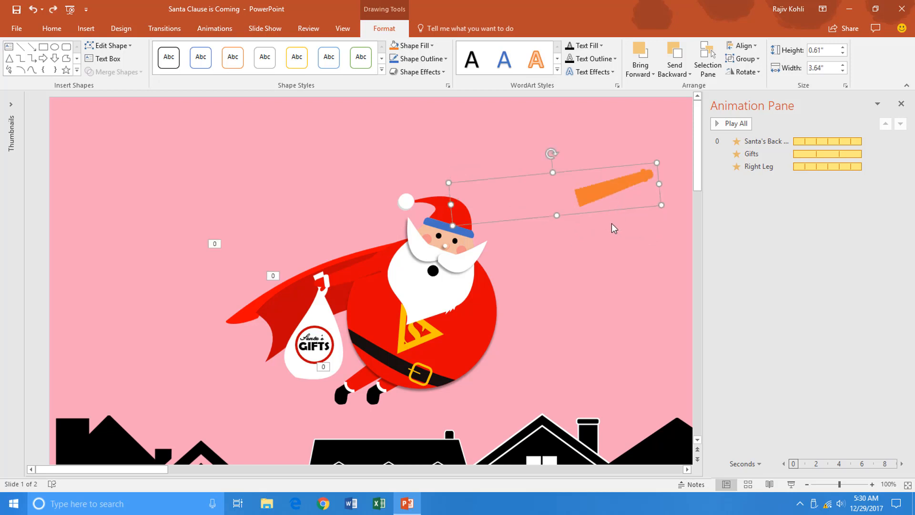
{"action": "key", "text": "ctrl+z"}
{"action": "key", "text": "ctrl+z"}
{"action": "key", "text": "ctrl+z"}
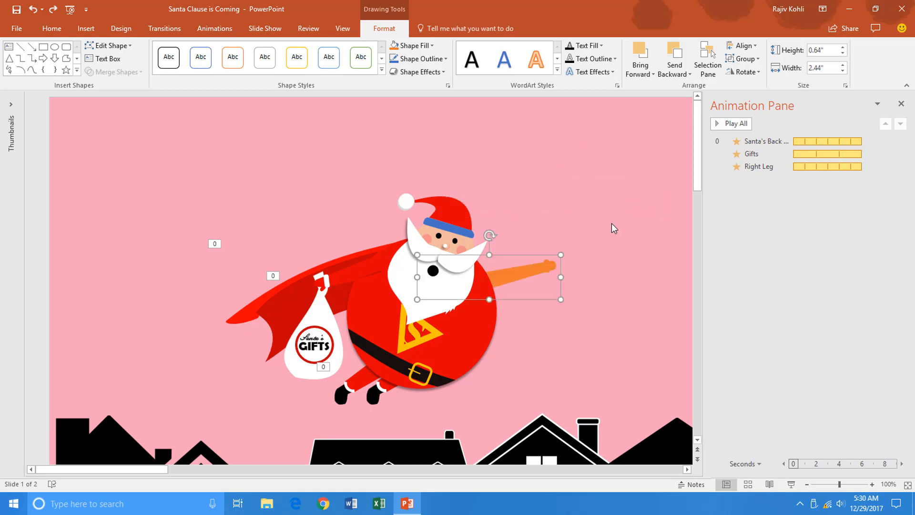
{"action": "key", "text": "ctrl+z"}
{"action": "key", "text": "ctrl+z"}
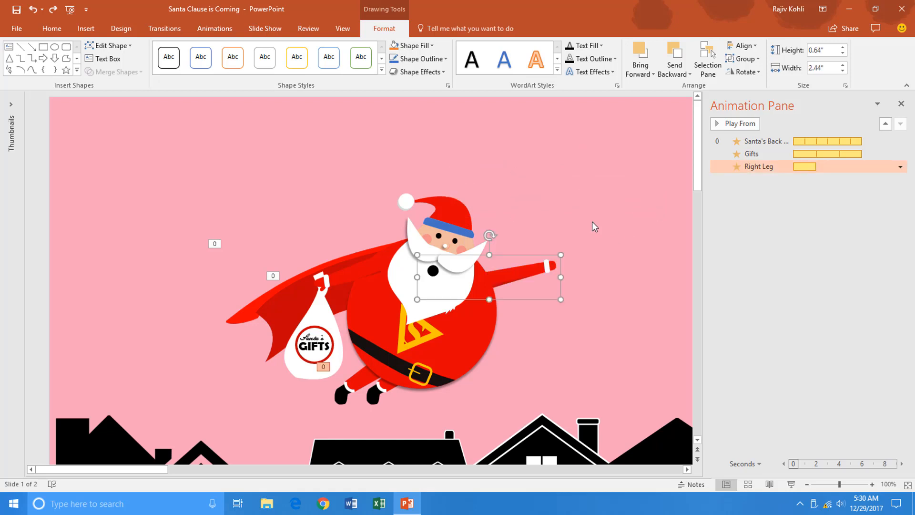
{"action": "key", "text": "ctrl+z"}
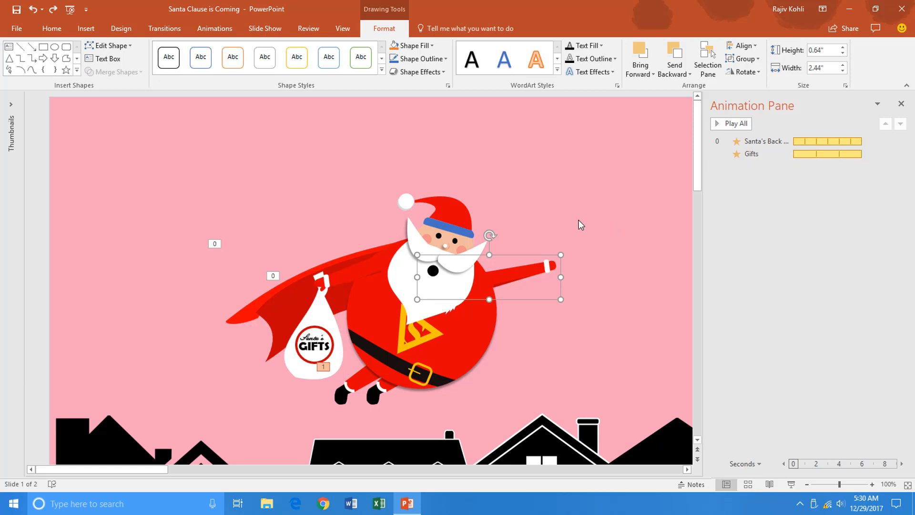
{"action": "left_click", "coordinate": [53, 10]}
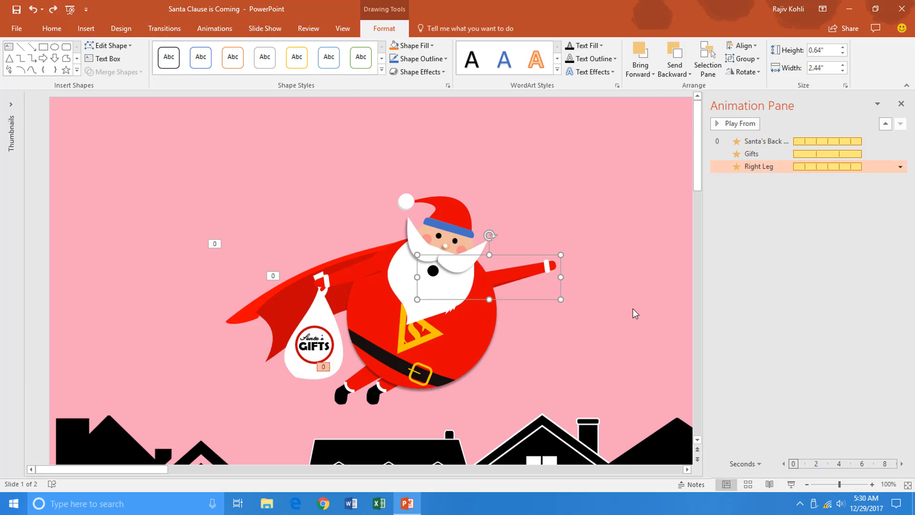
- Add a Spin emphasis animation to Santa's left leg and set it to start With Previous
{"action": "left_click", "coordinate": [362, 378]}
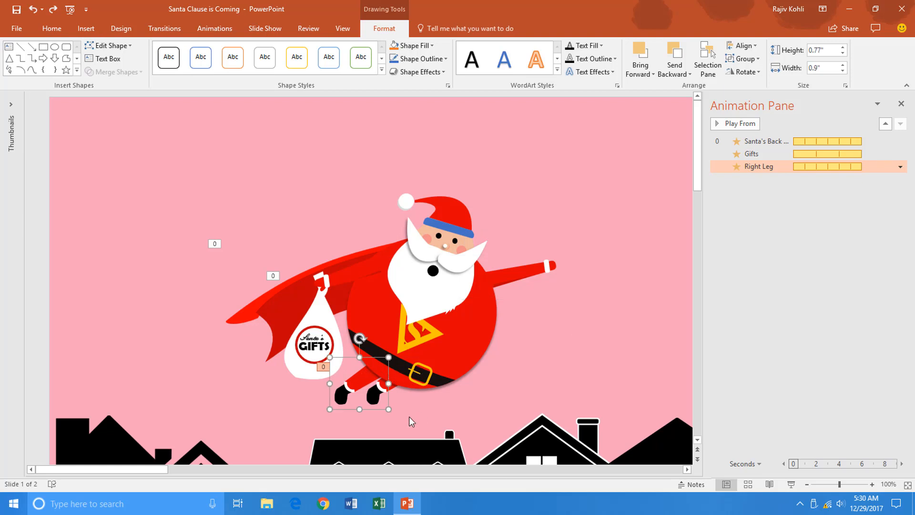
{"action": "left_click", "coordinate": [401, 406]}
{"action": "left_click", "coordinate": [385, 391]}
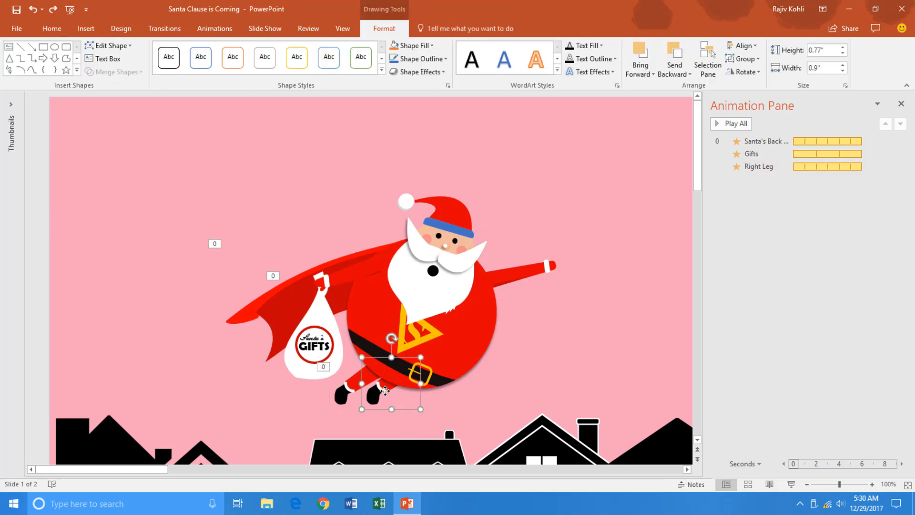
{"action": "left_click", "coordinate": [215, 29]}
{"action": "left_click", "coordinate": [618, 63]}
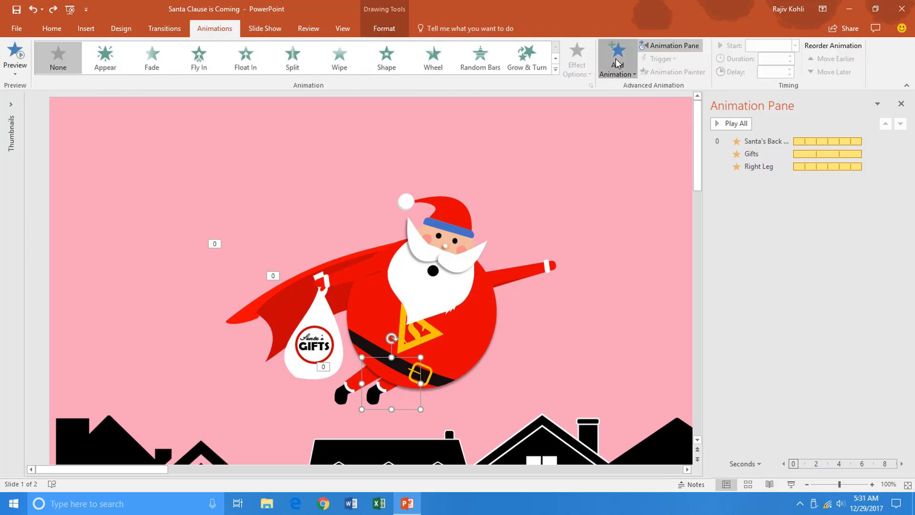
{"action": "left_click", "coordinate": [763, 218]}
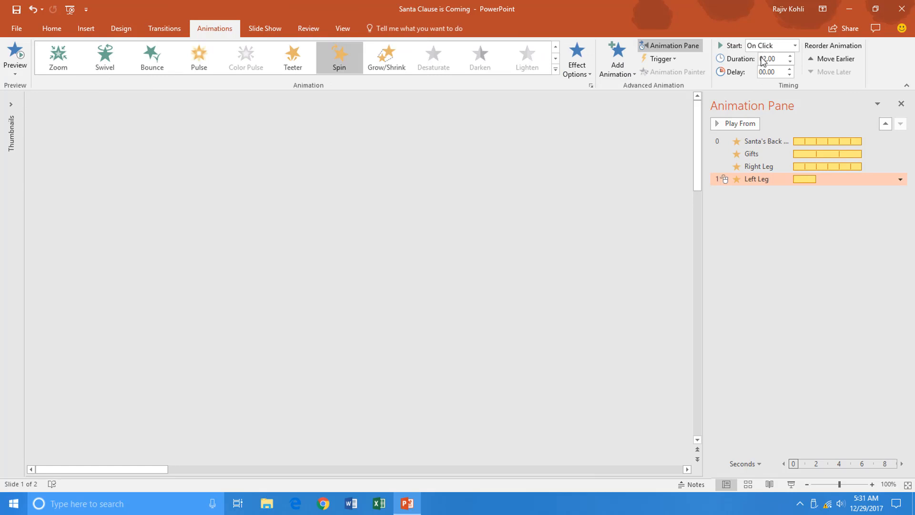
{"action": "left_click", "coordinate": [763, 46]}
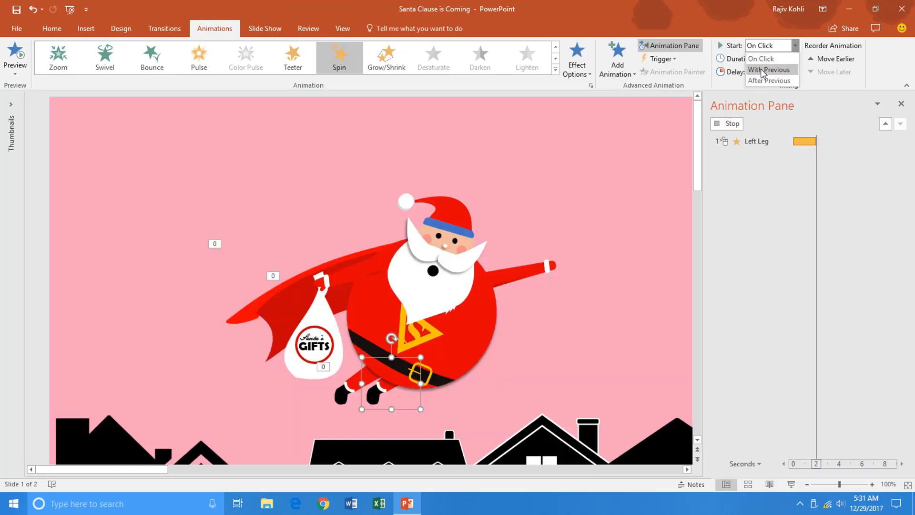
{"action": "left_click", "coordinate": [756, 70]}
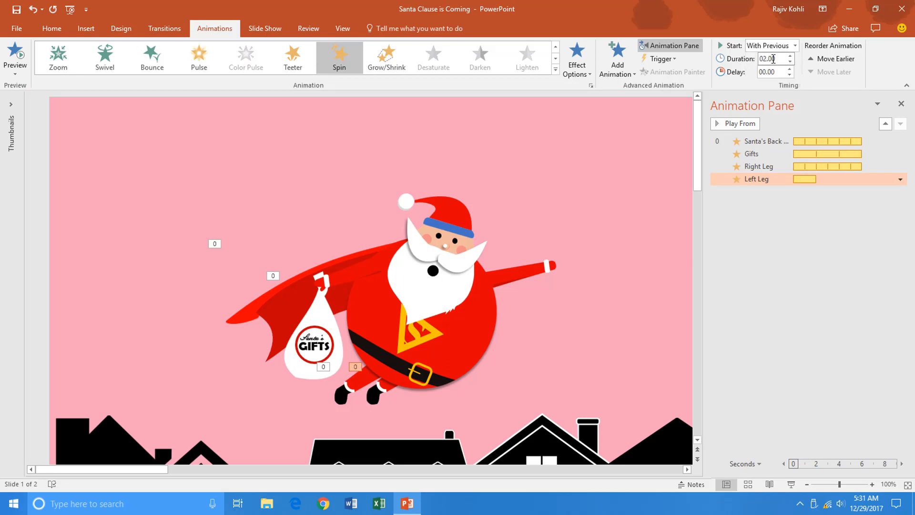
- Set the Left Leg spin to a 0.50-second duration with auto-reverse, repeating 6 times
{"action": "left_click", "coordinate": [775, 58]}
{"action": "type", "text": "0.50"}
{"action": "right_click", "coordinate": [784, 182]}
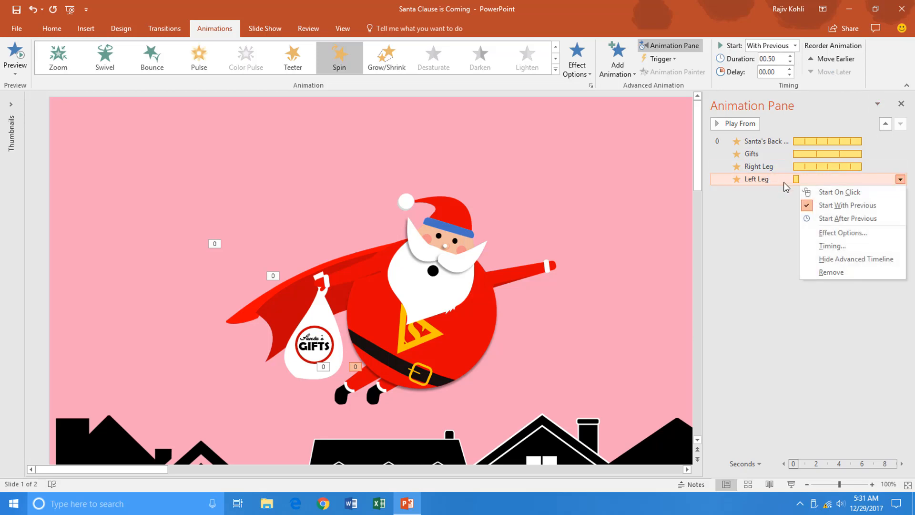
{"action": "left_click", "coordinate": [834, 233]}
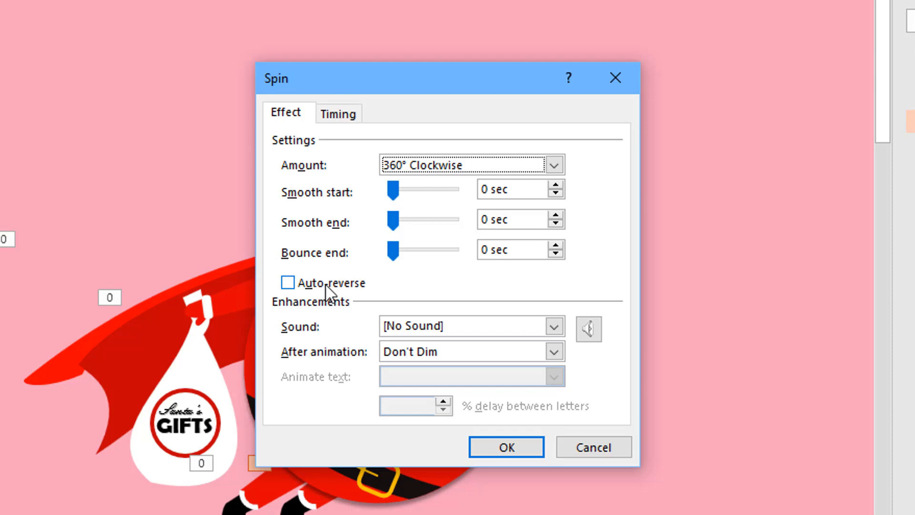
{"action": "left_click", "coordinate": [328, 283]}
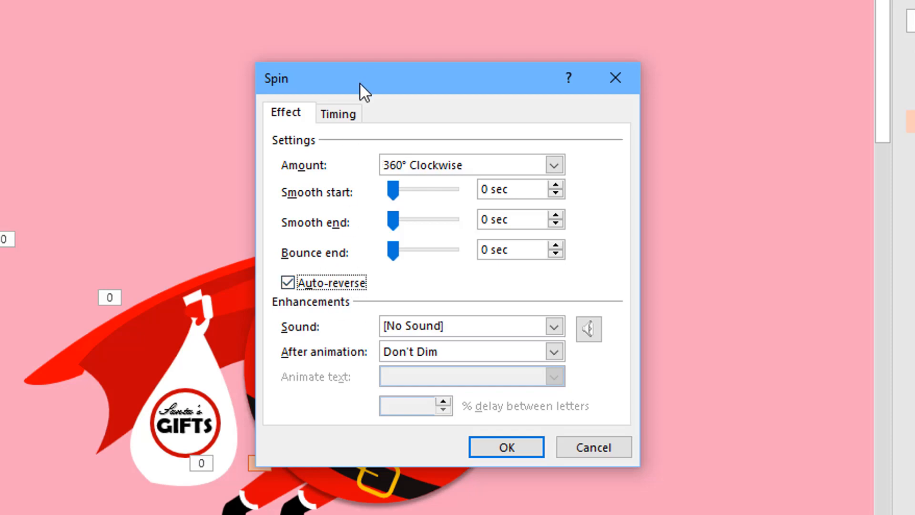
{"action": "left_click", "coordinate": [337, 116]}
{"action": "left_click", "coordinate": [418, 216]}
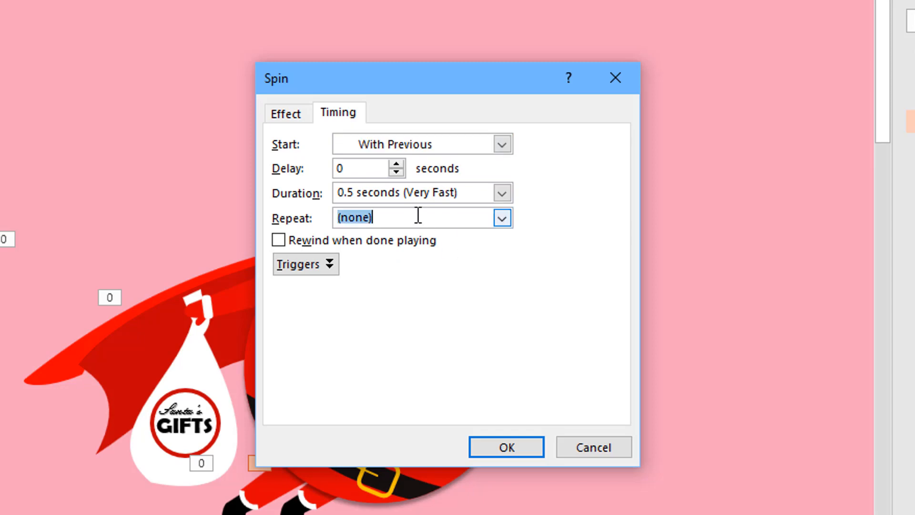
{"action": "type", "text": "6"}
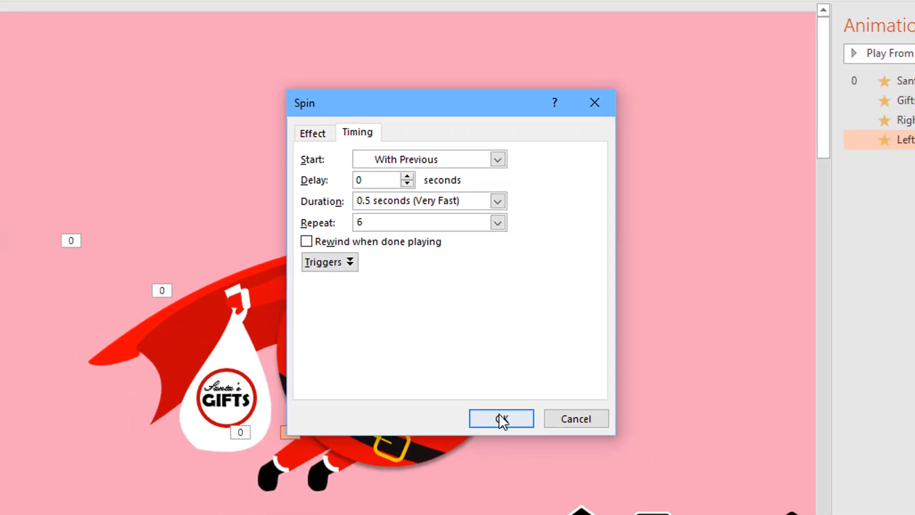
{"action": "left_click", "coordinate": [506, 445]}
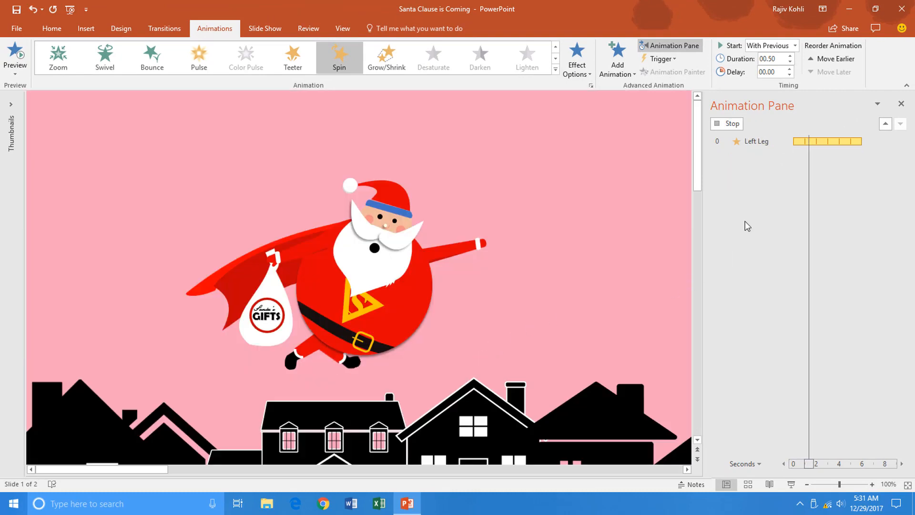
- Set the Left Leg spin amount to a custom 5° clockwise and play the slide show to check the motion
{"action": "double_click", "coordinate": [751, 180]}
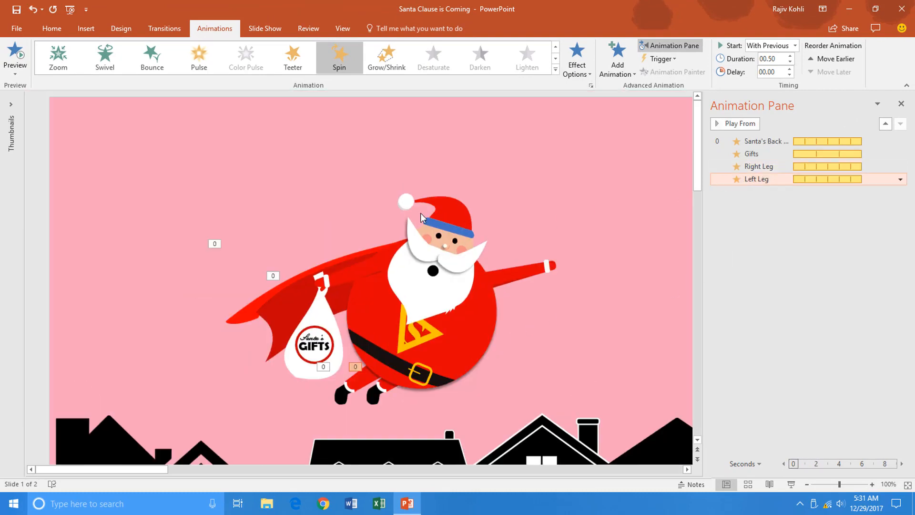
{"action": "left_click", "coordinate": [516, 203]}
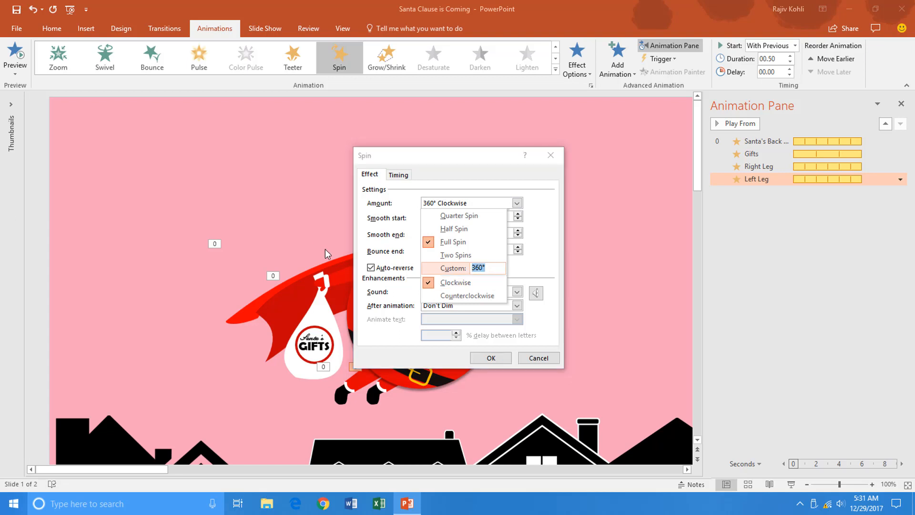
{"action": "type", "text": "5"}
{"action": "key", "text": "Return"}
{"action": "key", "text": "Return"}
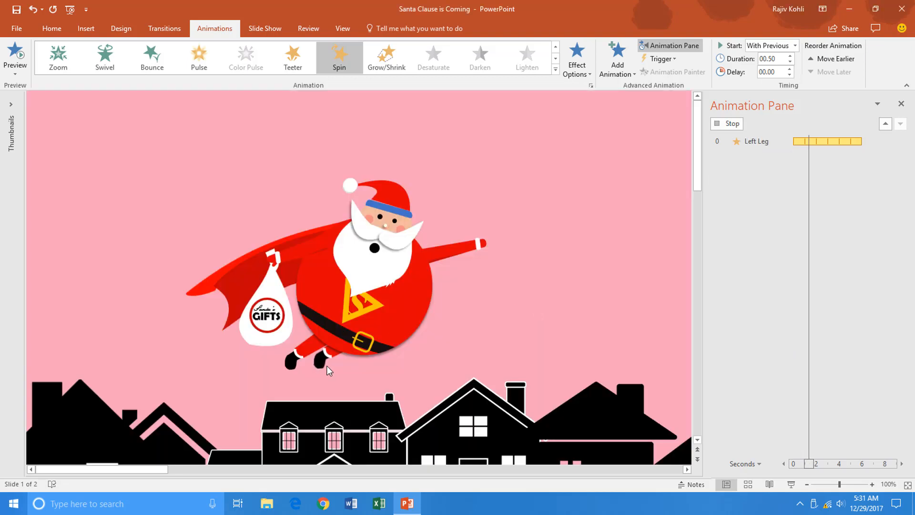
{"action": "left_click", "coordinate": [793, 484]}
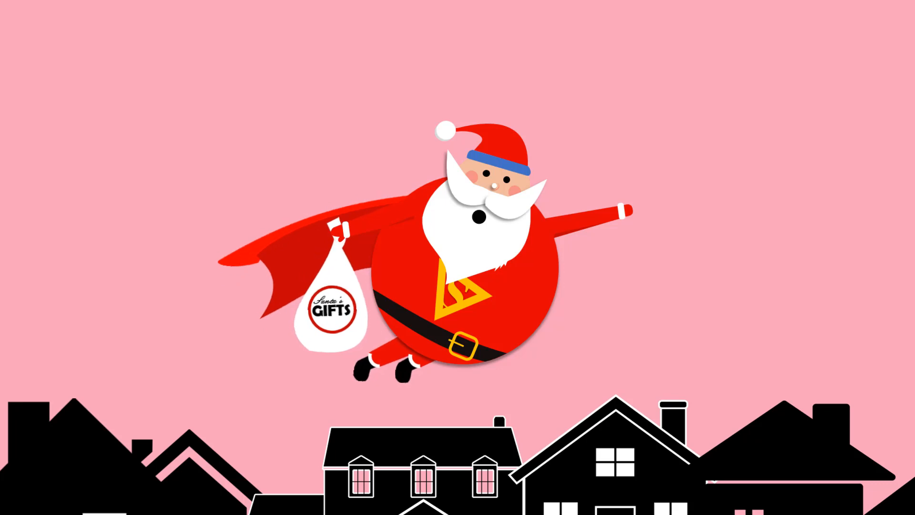
{"action": "key", "text": "Escape"}
- Add a Spin emphasis animation to Santa's outstretched left hand and set it to start With Previous
{"action": "left_click", "coordinate": [532, 269]}
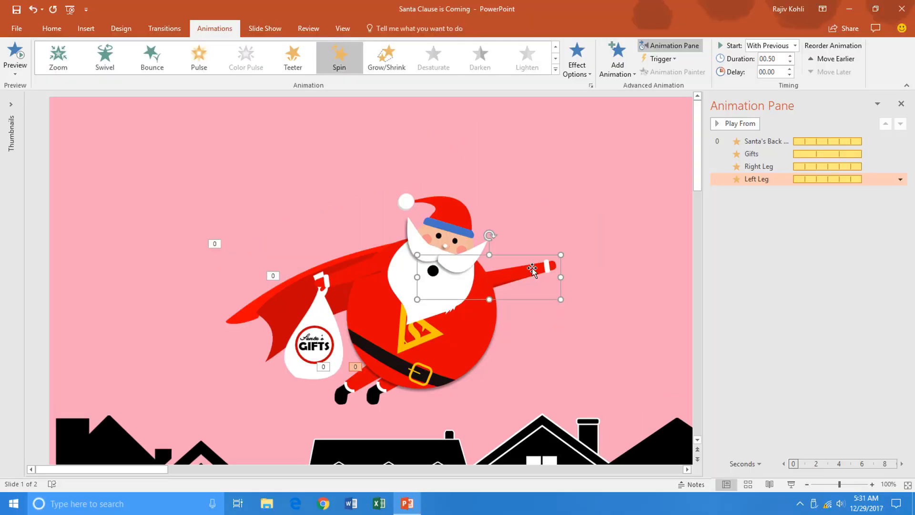
{"action": "left_click", "coordinate": [617, 62]}
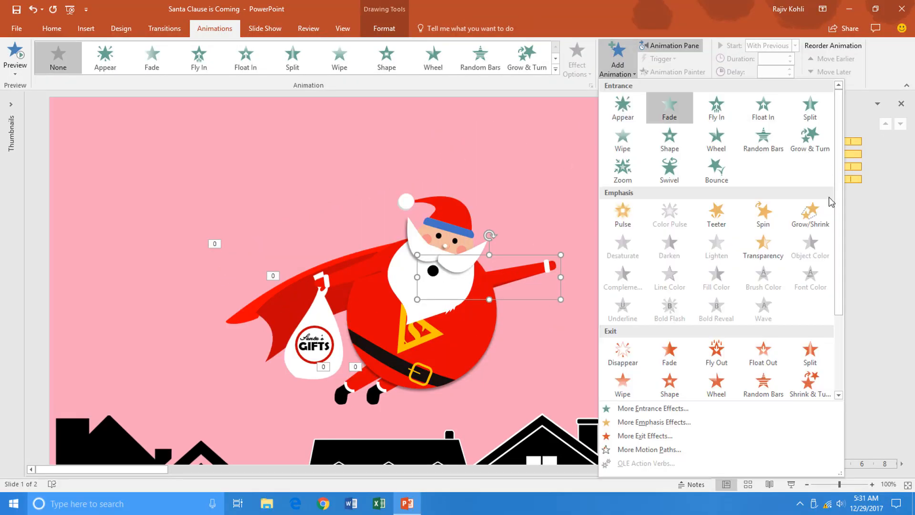
{"action": "left_click", "coordinate": [763, 213]}
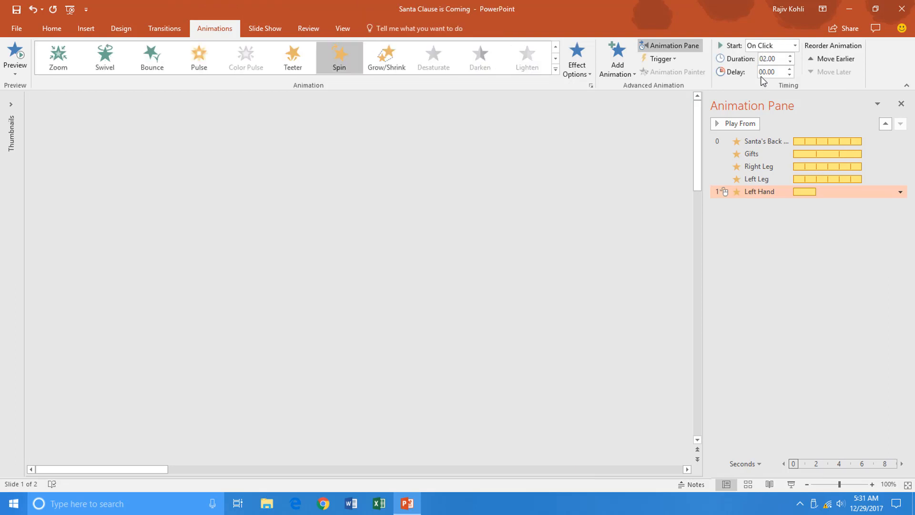
{"action": "left_click", "coordinate": [765, 45]}
{"action": "left_click", "coordinate": [764, 73]}
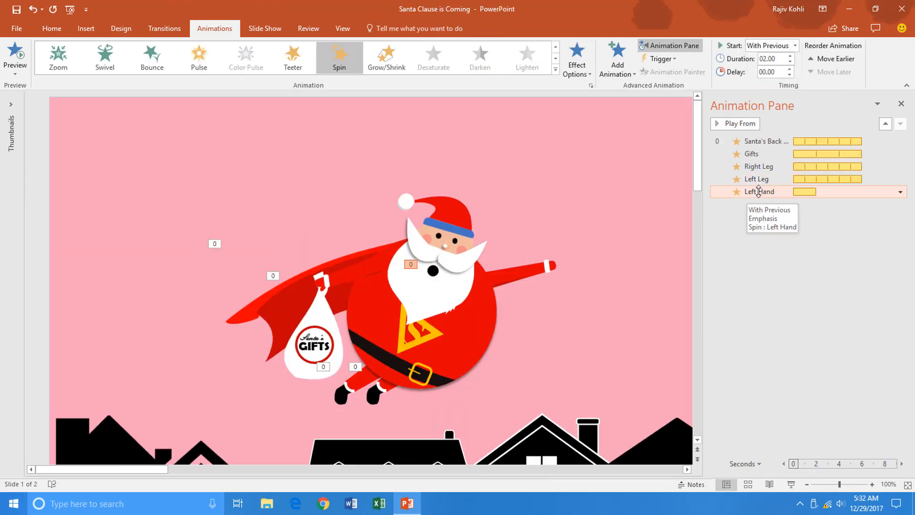
- Try moving the Left Hand animation to the start of the animation order and back to the end
{"action": "left_click_drag", "start_coordinate": [758, 192], "coordinate": [766, 143]}
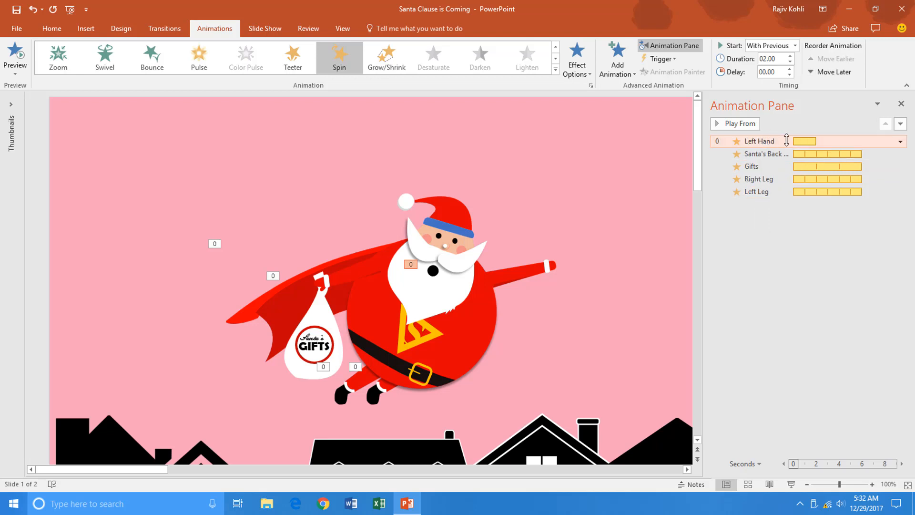
{"action": "left_click", "coordinate": [900, 125]}
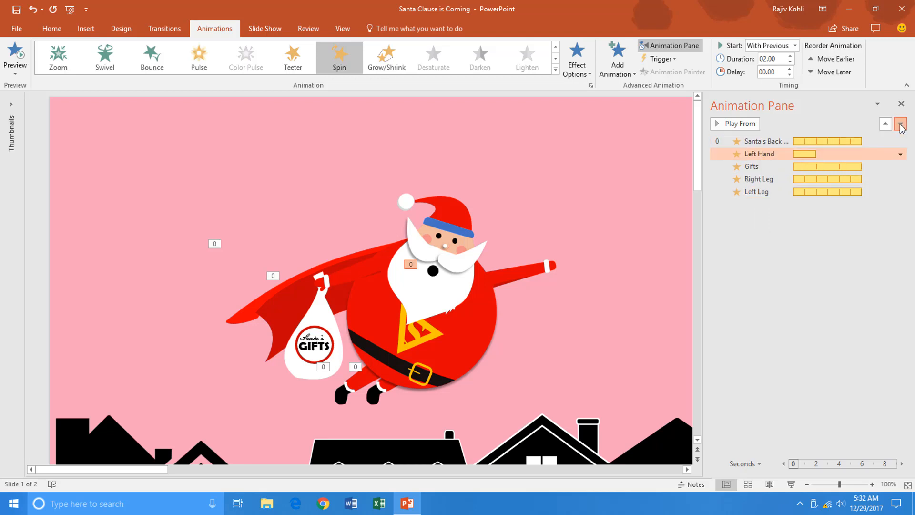
{"action": "left_click", "coordinate": [900, 125]}
{"action": "left_click", "coordinate": [900, 125]}
{"action": "left_click", "coordinate": [900, 125]}
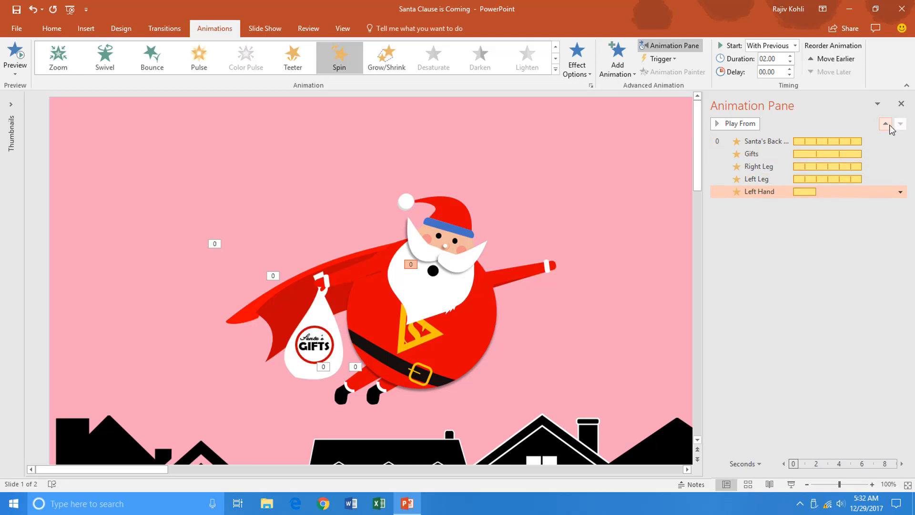
- Reorder the Left Hand animation so that it comes first, ahead of Santa's back cape
{"action": "left_click", "coordinate": [885, 125]}
{"action": "left_click", "coordinate": [886, 124]}
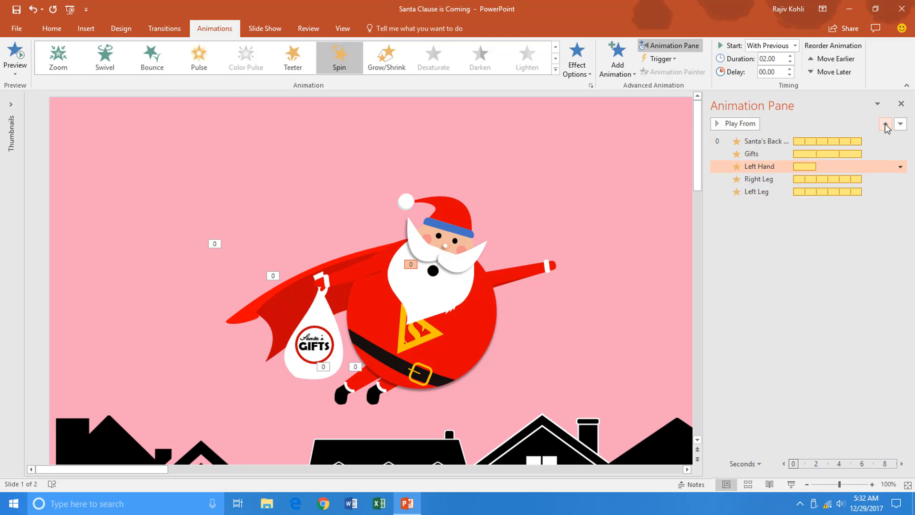
{"action": "left_click", "coordinate": [886, 125]}
{"action": "left_click", "coordinate": [886, 125]}
- Set the Left Hand spin amount to a custom 15° clockwise in its effect options
{"action": "left_click", "coordinate": [900, 141]}
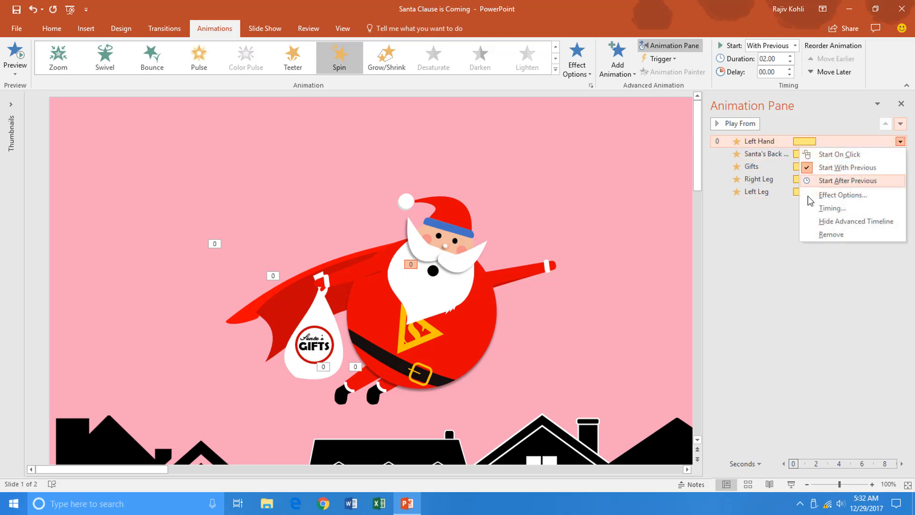
{"action": "left_click", "coordinate": [816, 195]}
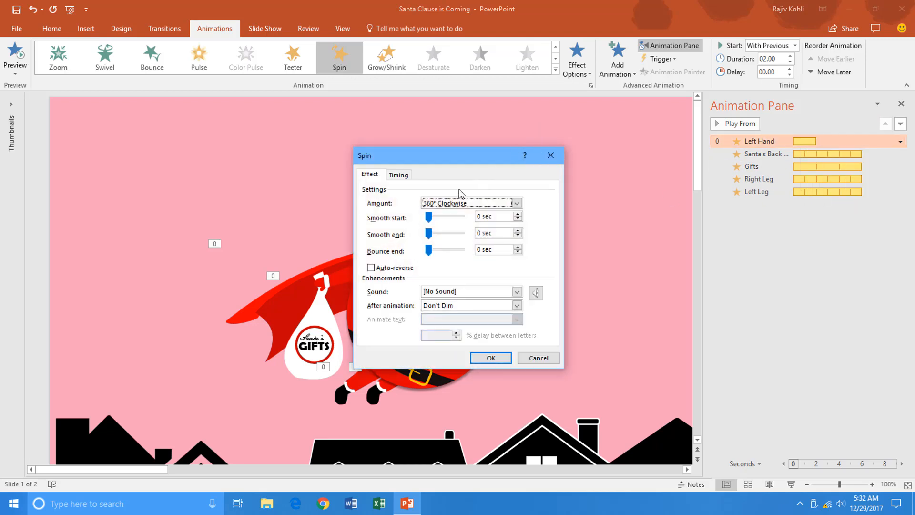
{"action": "left_click", "coordinate": [453, 203]}
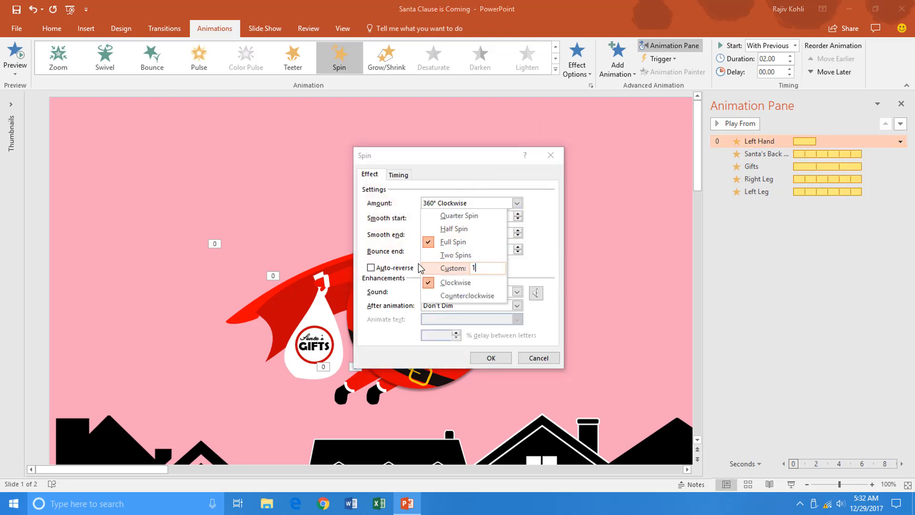
{"action": "key", "text": "Return"}
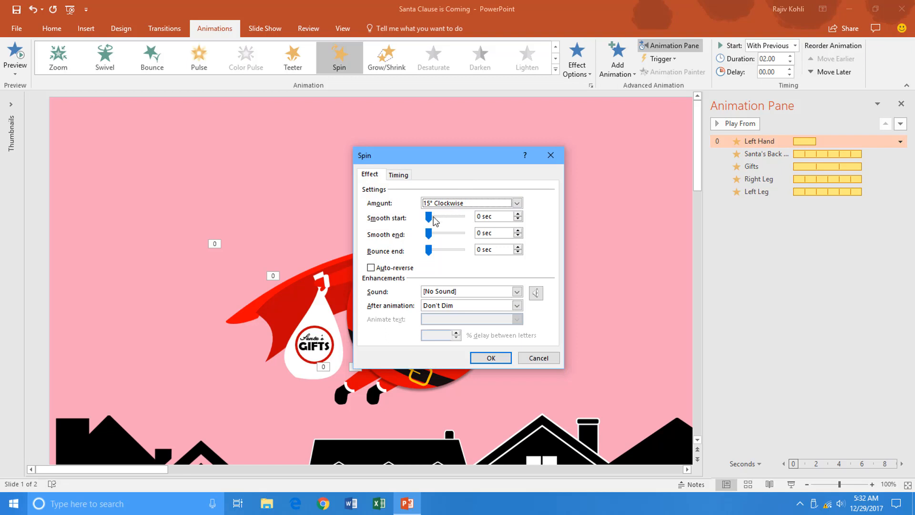
- Set the Left Hand spin to repeat 6 times with a 0.5-second duration, and play the slide show to check it
{"action": "left_click", "coordinate": [399, 175]}
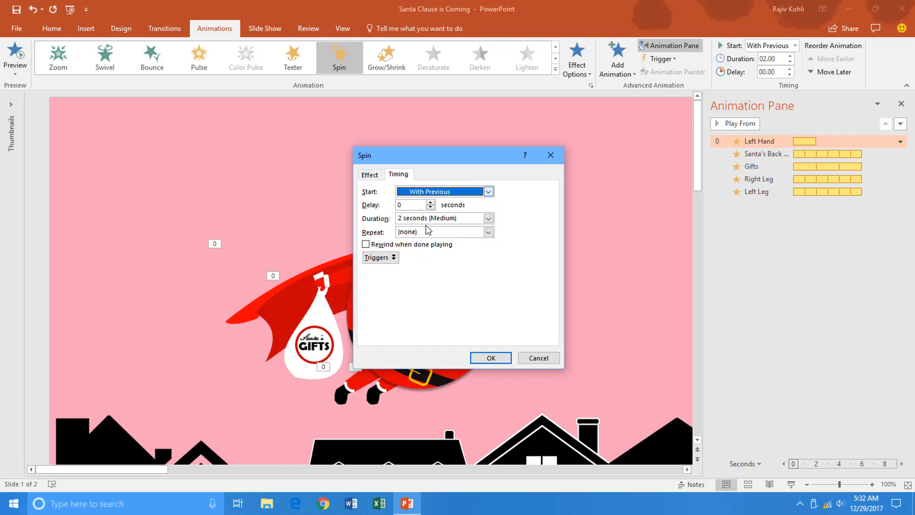
{"action": "left_click", "coordinate": [429, 232]}
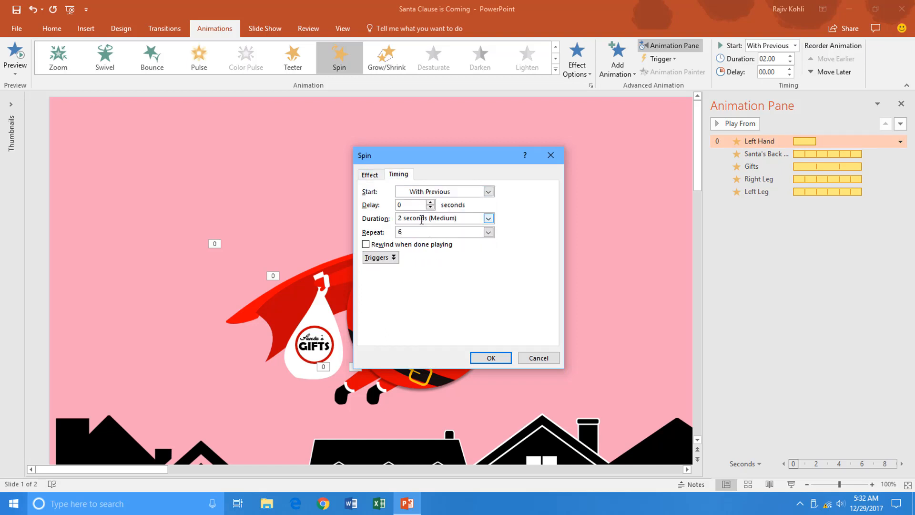
{"action": "left_click", "coordinate": [421, 218]}
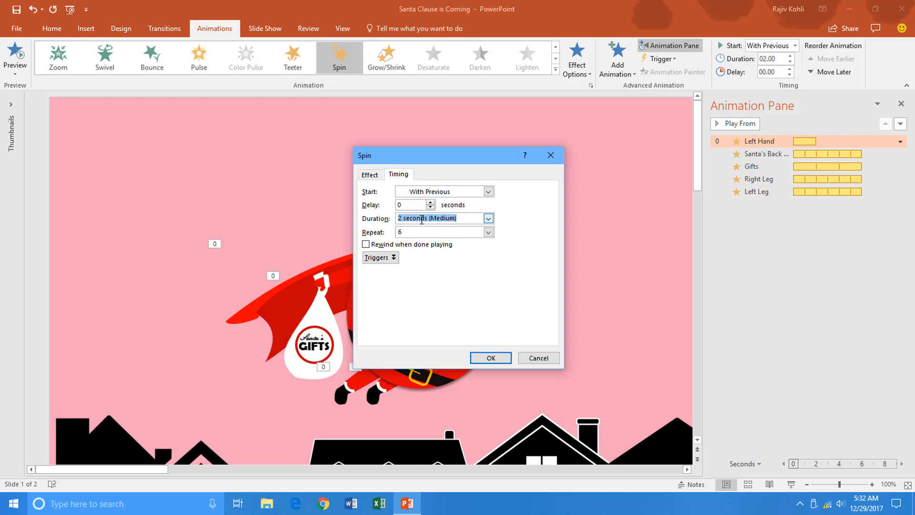
{"action": "type", "text": "0.5"}
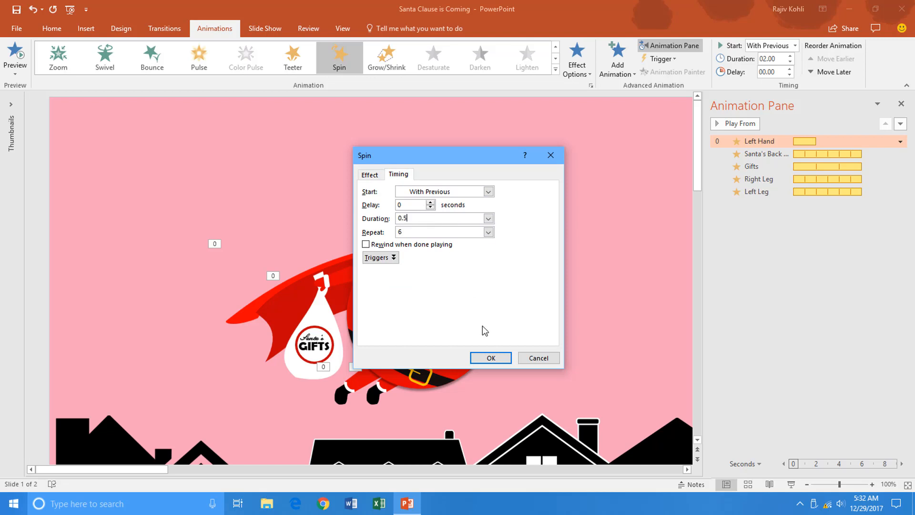
{"action": "left_click", "coordinate": [486, 357]}
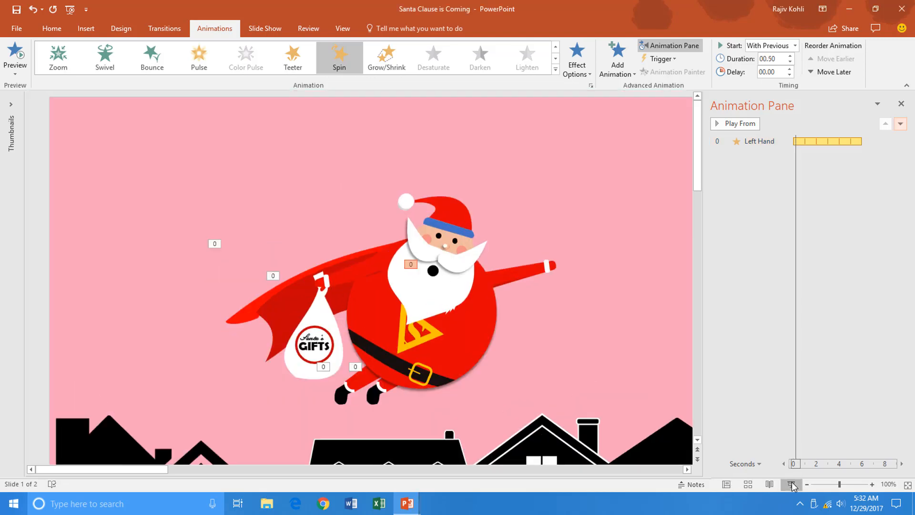
{"action": "left_click", "coordinate": [792, 484]}
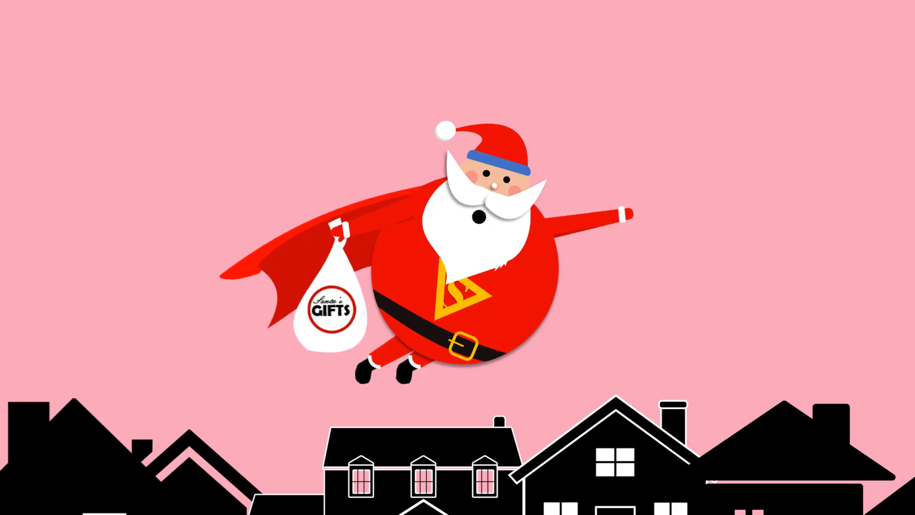
{"action": "key", "text": "Escape"}
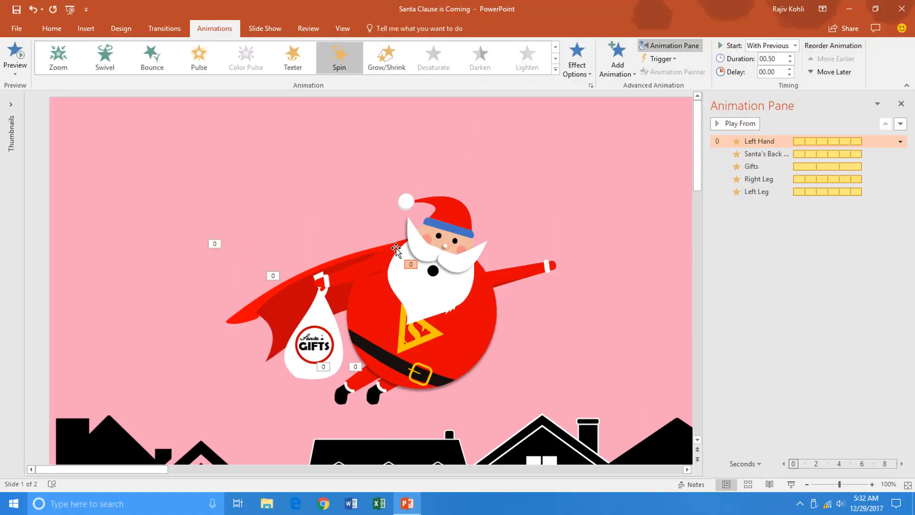
- Add a Diagonal Down Right motion path to Santa's right eye, comparing it with the Down and Left paths
{"action": "left_click", "coordinate": [439, 236]}
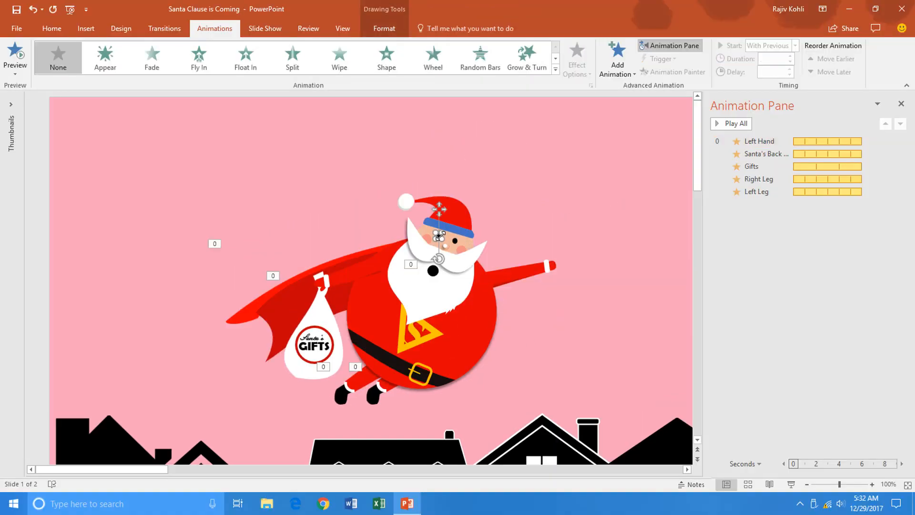
{"action": "scroll", "coordinate": [464, 222], "scroll_direction": "up", "scroll_amount": 10, "text": "ctrl"}
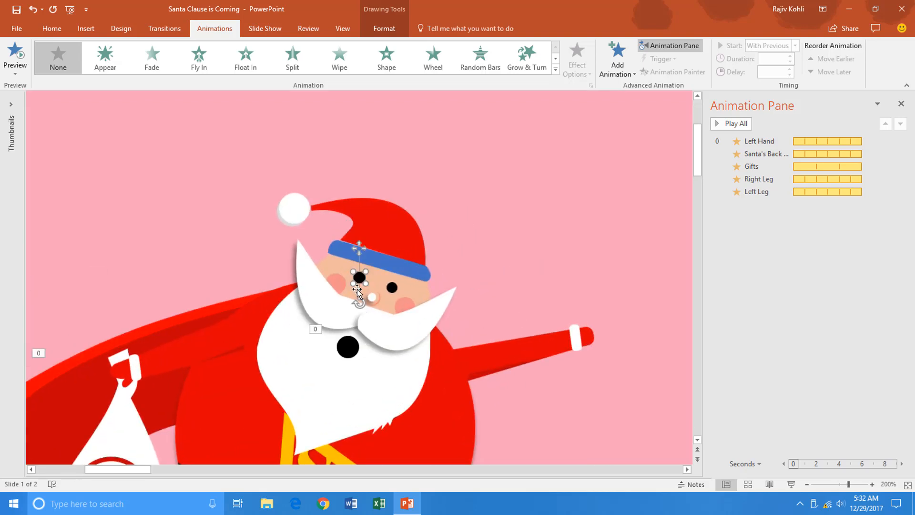
{"action": "scroll", "coordinate": [361, 282], "scroll_direction": "up", "scroll_amount": 10, "text": "ctrl"}
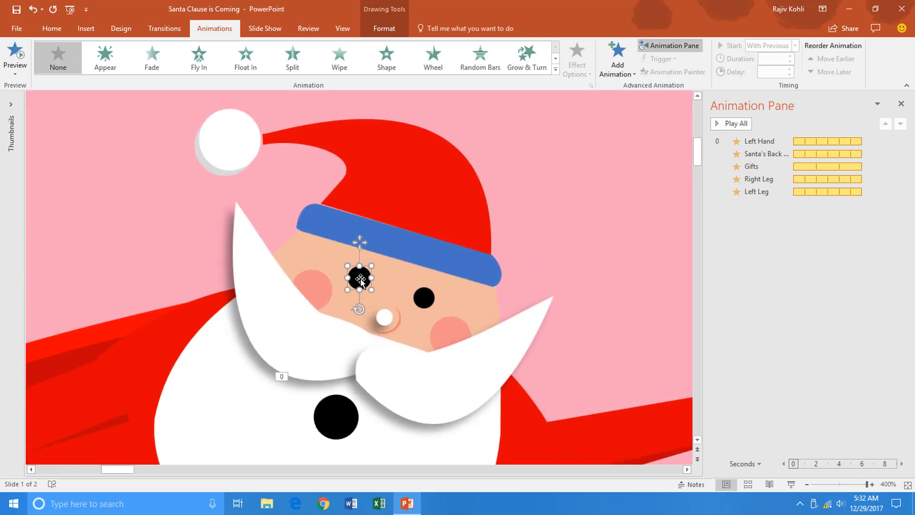
{"action": "mouse_move", "coordinate": [361, 281]}
{"action": "left_mouse_down"}
{"action": "mouse_move", "coordinate": [362, 306]}
{"action": "mouse_move", "coordinate": [359, 278]}
{"action": "left_mouse_up"}
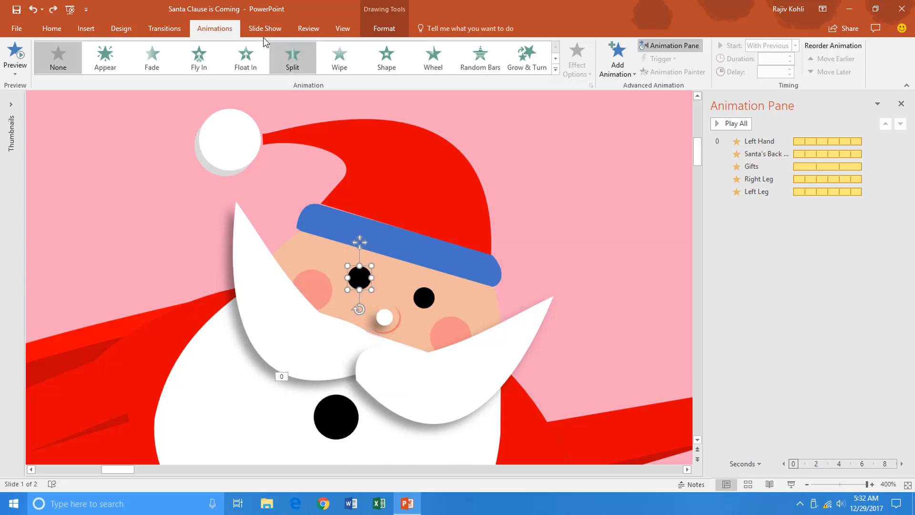
{"action": "left_click", "coordinate": [619, 67]}
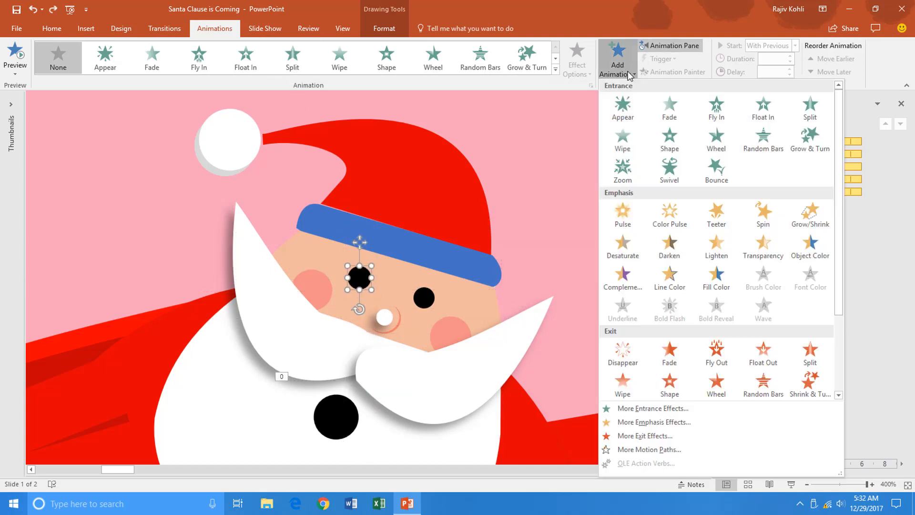
{"action": "left_click", "coordinate": [662, 449]}
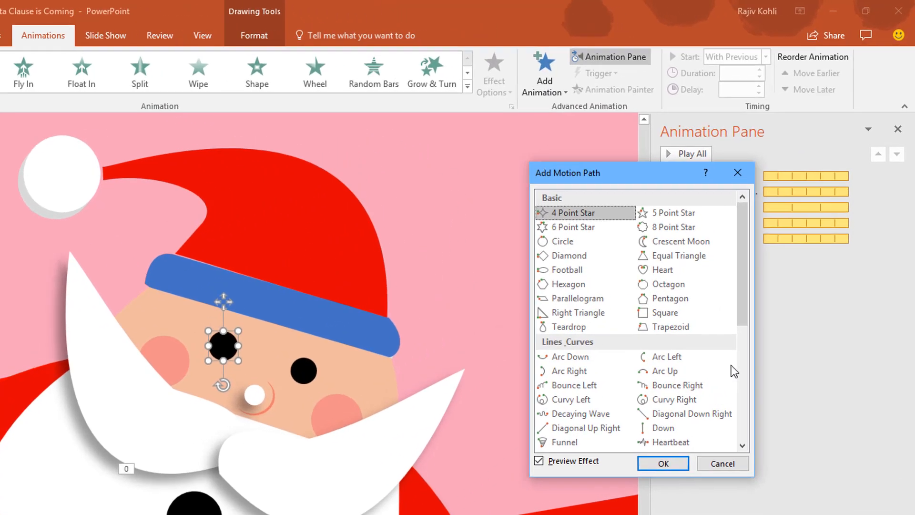
{"action": "scroll", "coordinate": [667, 352], "scroll_direction": "down", "scroll_amount": 2}
{"action": "left_click", "coordinate": [665, 345]}
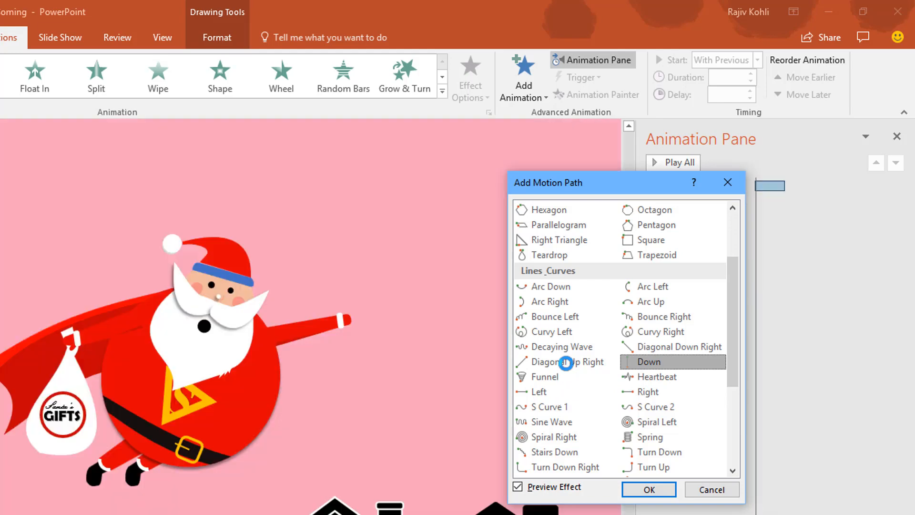
{"action": "left_click", "coordinate": [554, 392]}
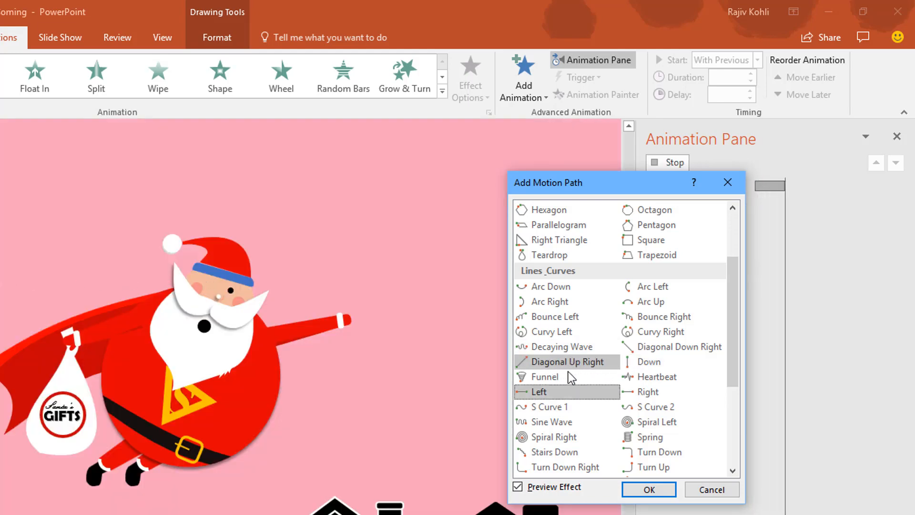
{"action": "left_click", "coordinate": [649, 349]}
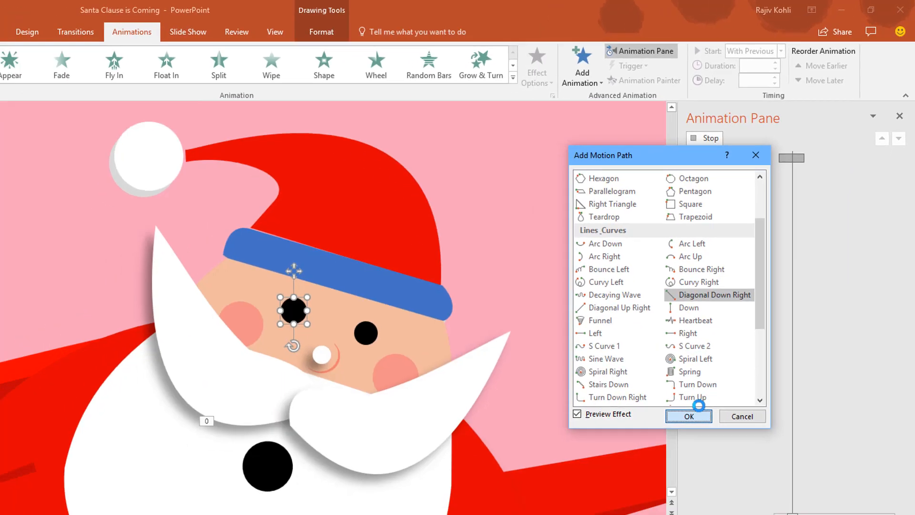
{"action": "left_click", "coordinate": [649, 488]}
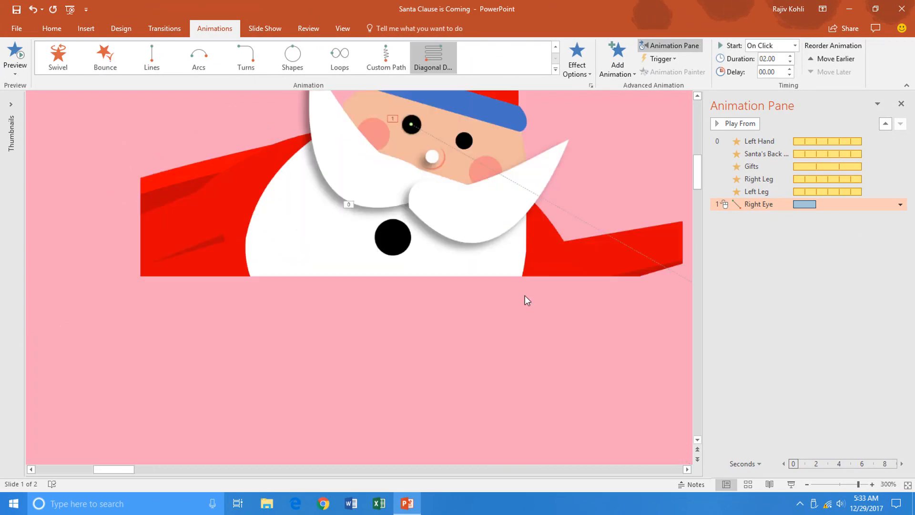
- Shorten the right eye's motion path so that it ends just below the eye, beside the nose
{"action": "scroll", "coordinate": [553, 233], "scroll_direction": "down", "scroll_amount": 5}
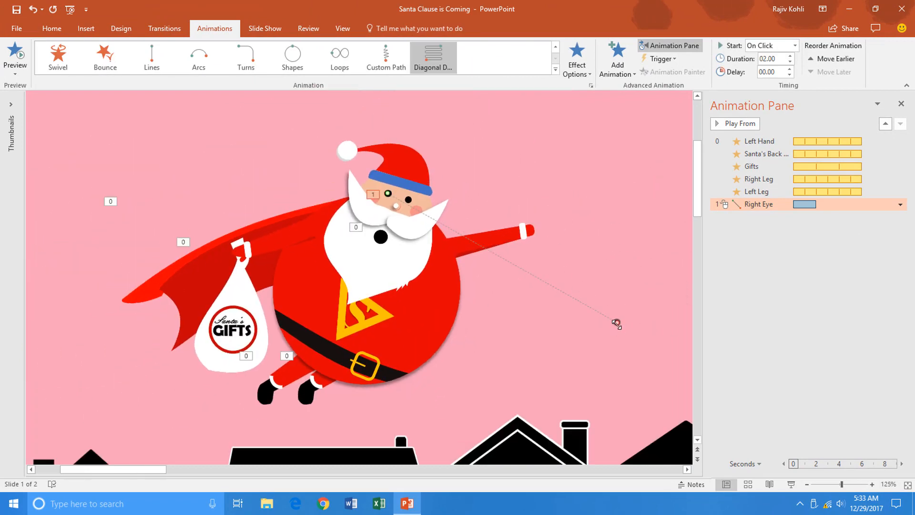
{"action": "left_click_drag", "start_coordinate": [617, 322], "coordinate": [404, 205]}
{"action": "scroll", "coordinate": [405, 205], "scroll_direction": "up", "scroll_amount": 5}
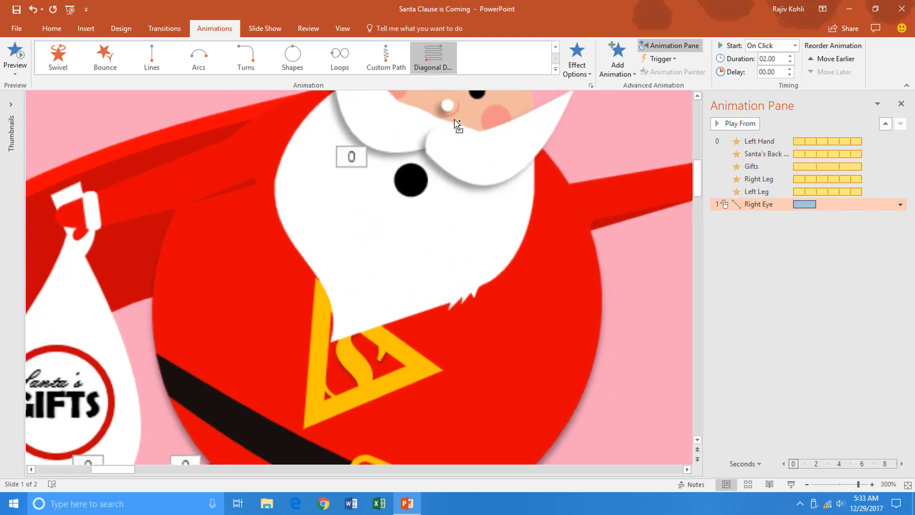
{"action": "scroll", "coordinate": [467, 123], "scroll_direction": "up", "scroll_amount": 3}
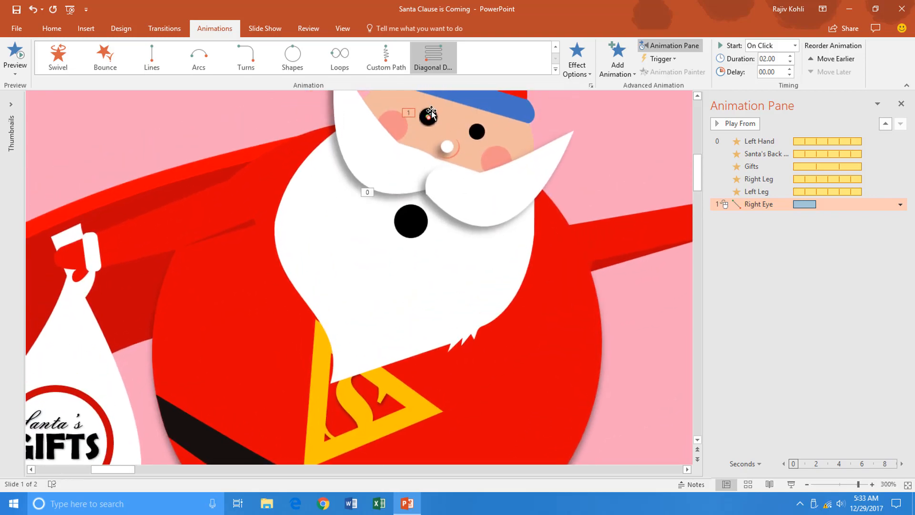
{"action": "left_click", "coordinate": [431, 111]}
{"action": "scroll", "coordinate": [467, 139], "scroll_direction": "up", "scroll_amount": 3}
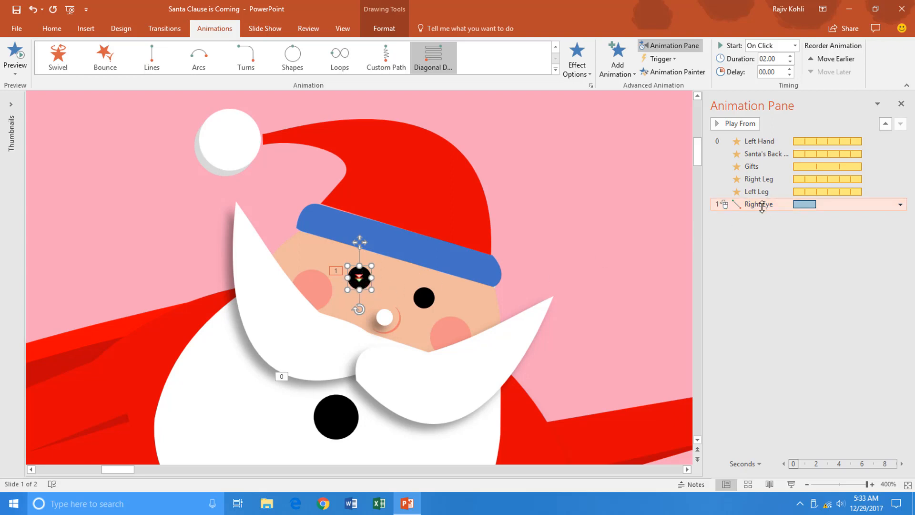
{"action": "left_click", "coordinate": [592, 227]}
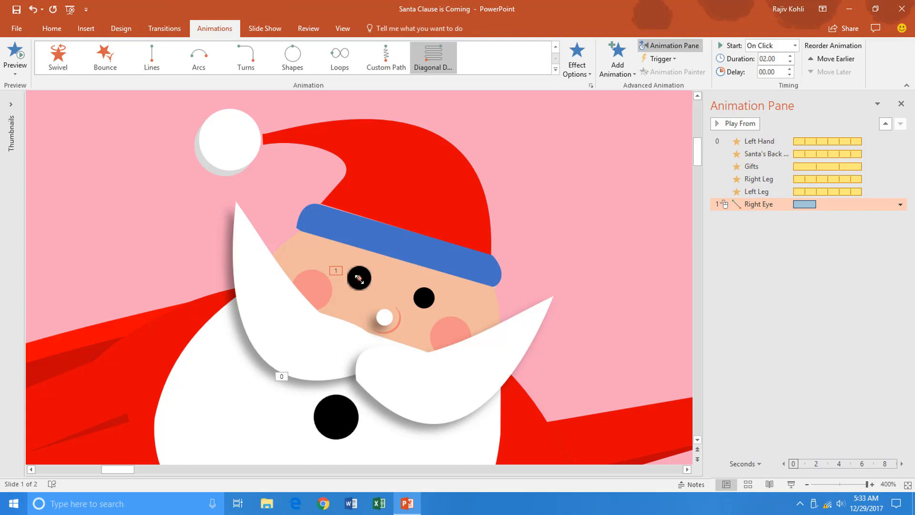
{"action": "left_click_drag", "start_coordinate": [359, 277], "coordinate": [366, 301]}
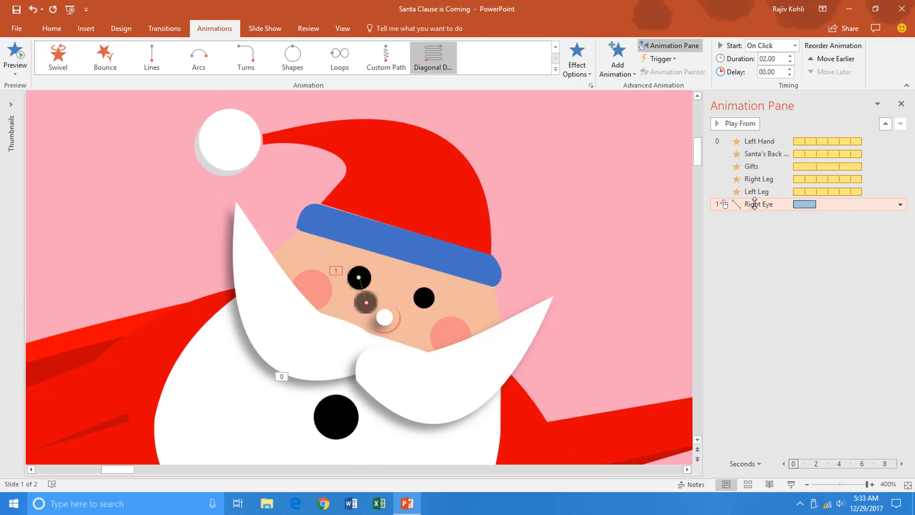
- Set the duration of the Right Eye motion path to 1 second
{"action": "left_click", "coordinate": [900, 204]}
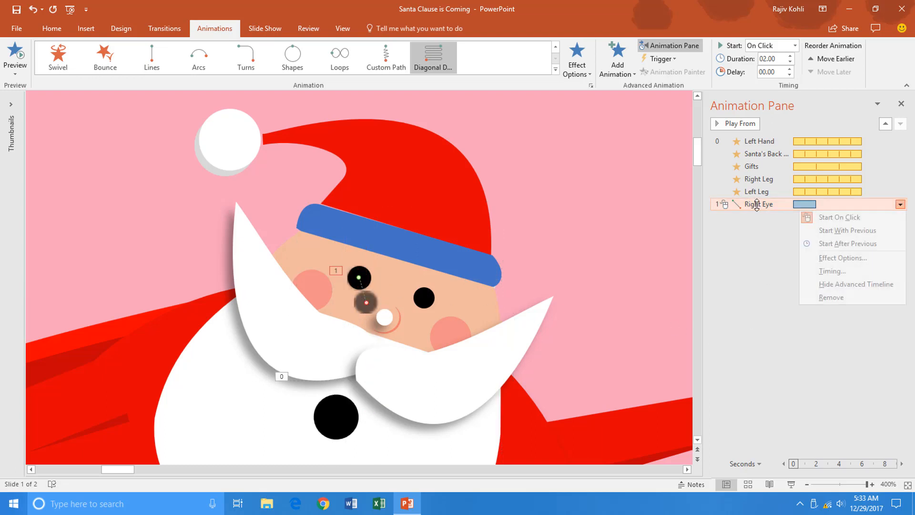
{"action": "left_click", "coordinate": [825, 258]}
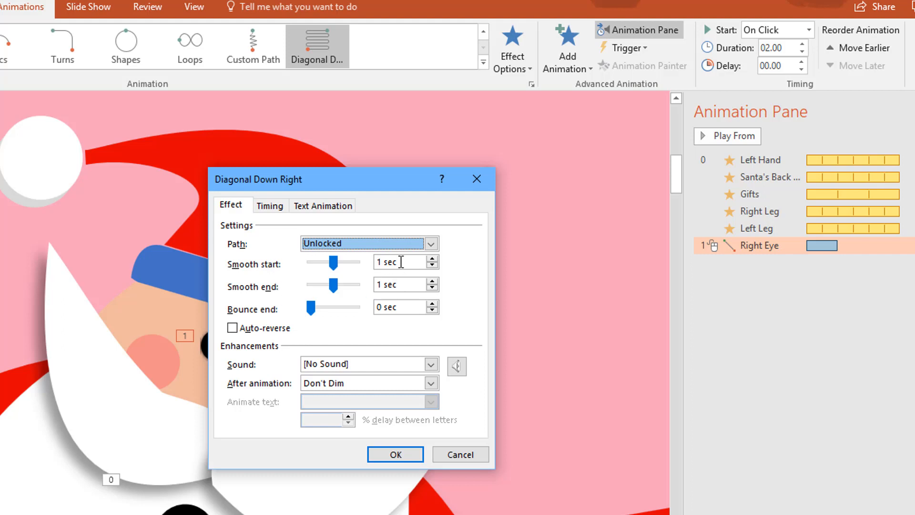
{"action": "left_click", "coordinate": [448, 457]}
{"action": "double_click", "coordinate": [777, 48]}
{"action": "type", "text": "1"}
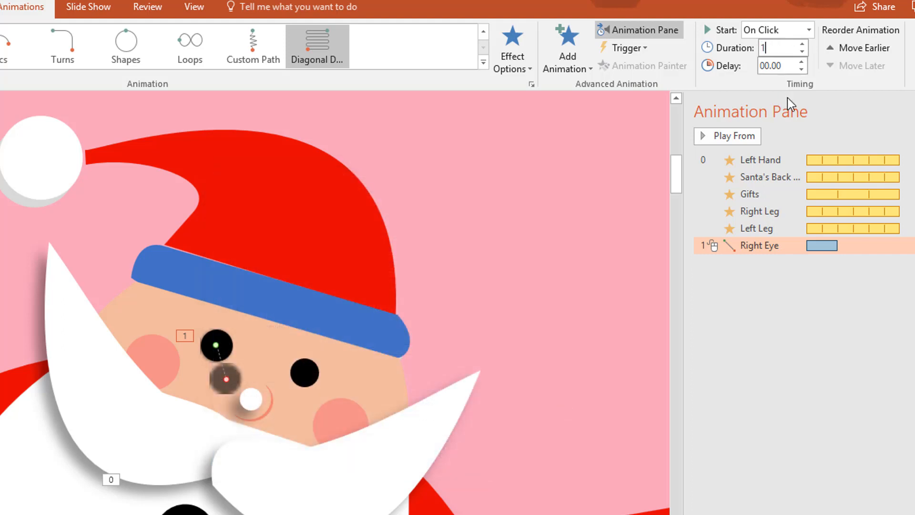
{"action": "left_click", "coordinate": [778, 252]}
- Set the Right Eye motion path's duration to 0.25 seconds in its timing options
{"action": "right_click", "coordinate": [814, 253]}
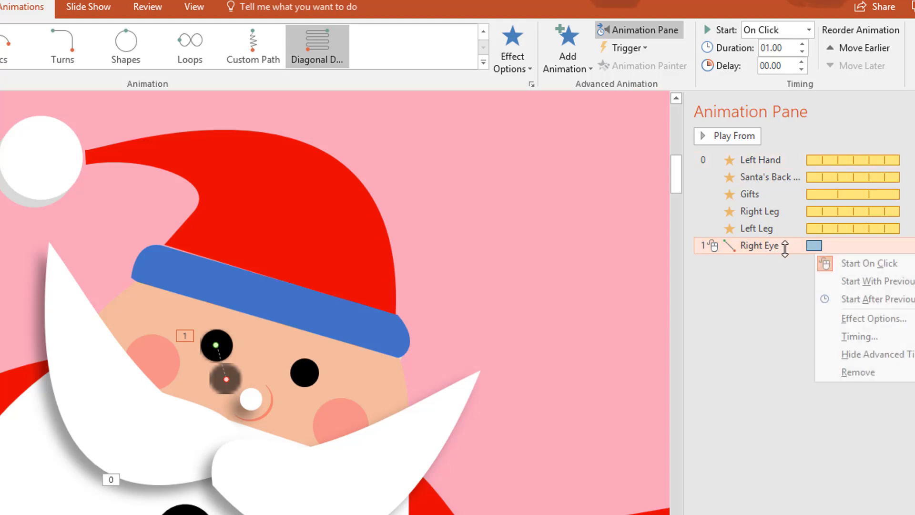
{"action": "left_click", "coordinate": [828, 317]}
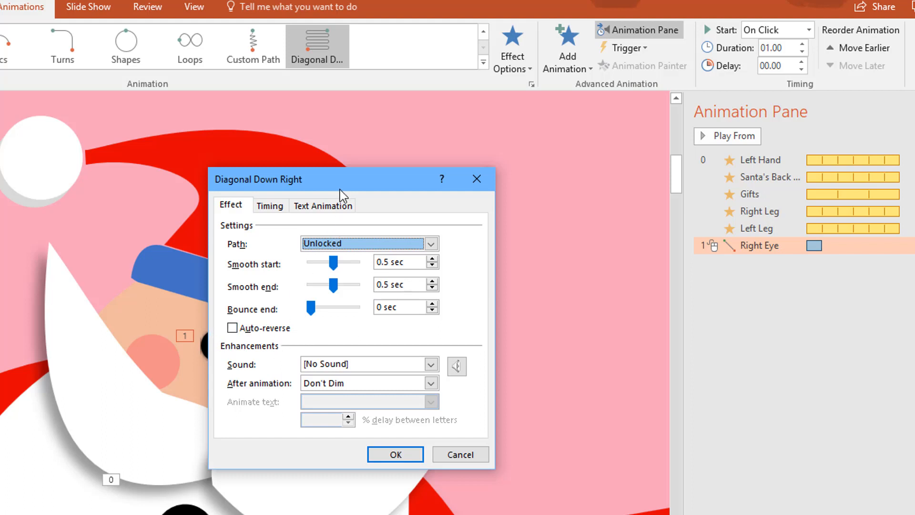
{"action": "left_click_drag", "start_coordinate": [340, 187], "coordinate": [484, 169]}
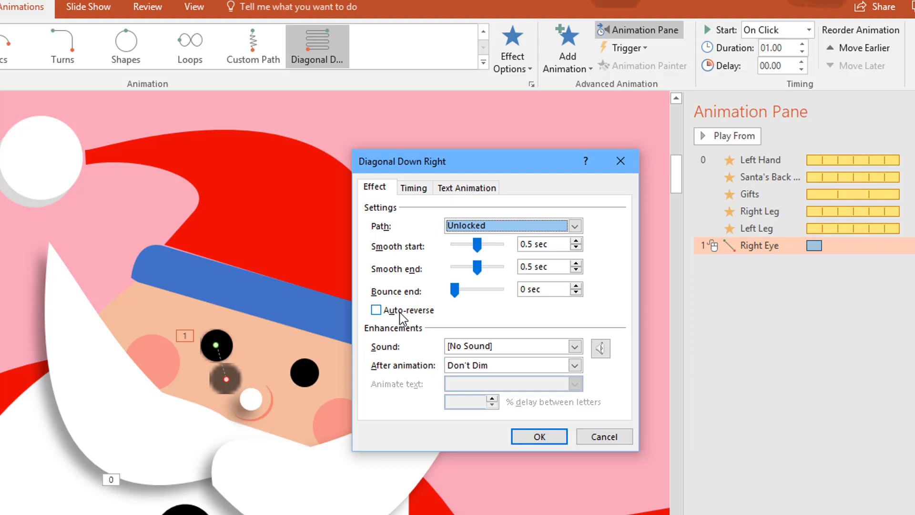
{"action": "left_click", "coordinate": [413, 188]}
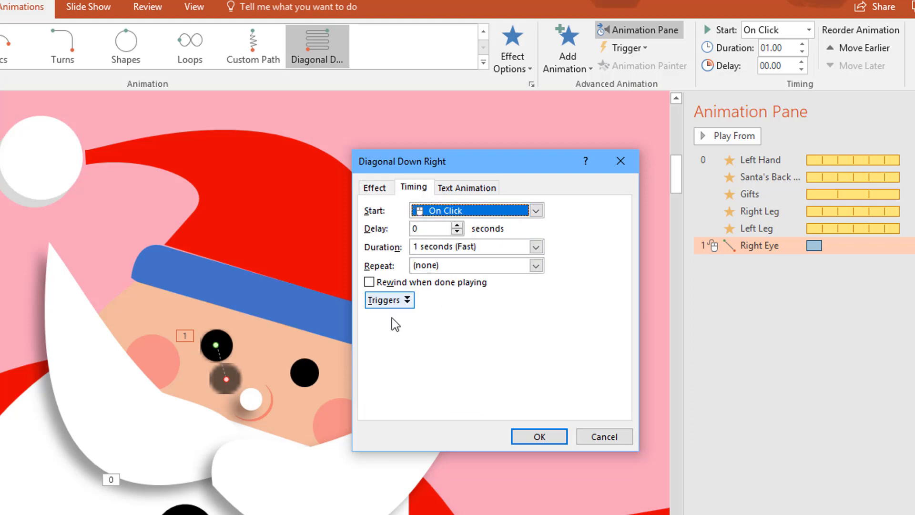
{"action": "left_click", "coordinate": [457, 266]}
{"action": "left_click", "coordinate": [455, 248]}
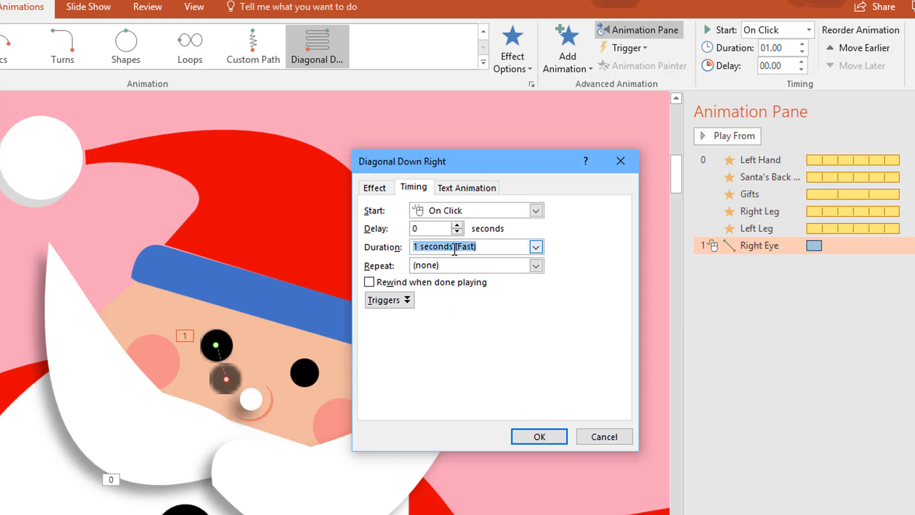
{"action": "type", "text": "0.25"}
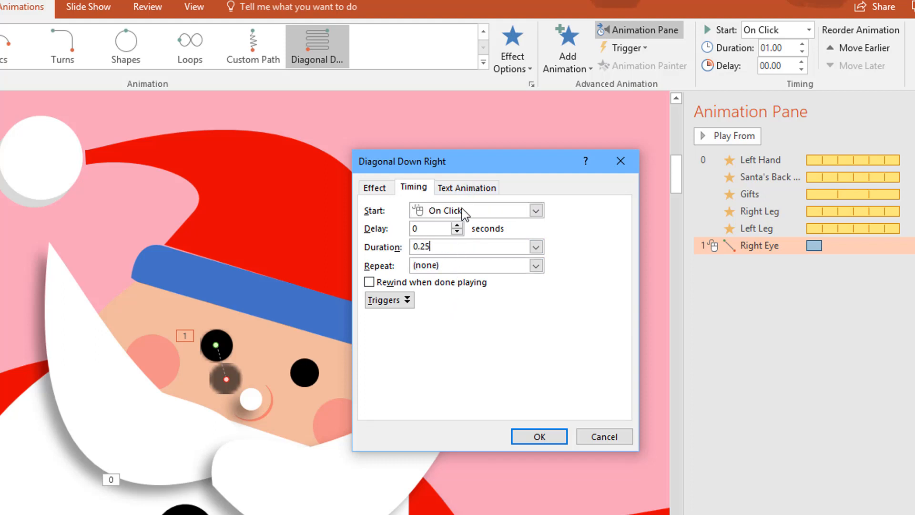
- Make the Right Eye motion path start With Previous after a 5-second delay and apply the timing
{"action": "left_click", "coordinate": [465, 211]}
{"action": "left_click", "coordinate": [459, 240]}
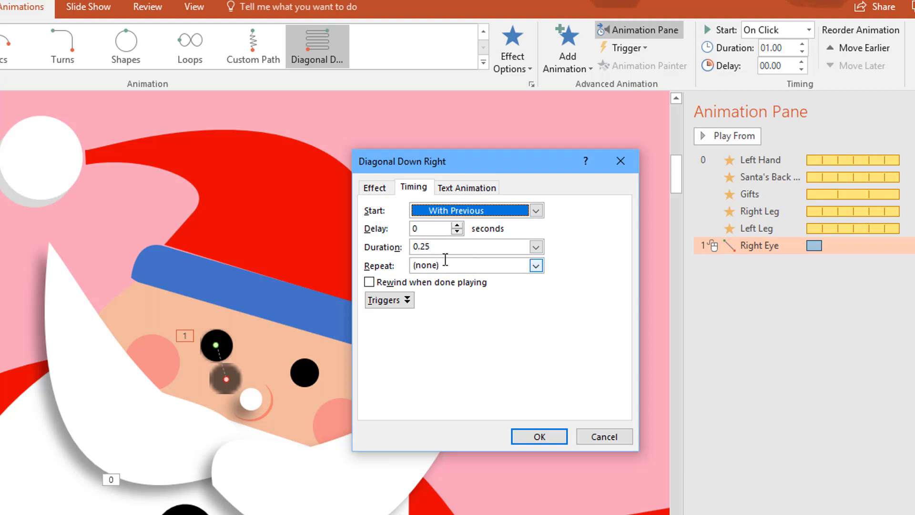
{"action": "left_click_drag", "start_coordinate": [477, 167], "coordinate": [558, 164]}
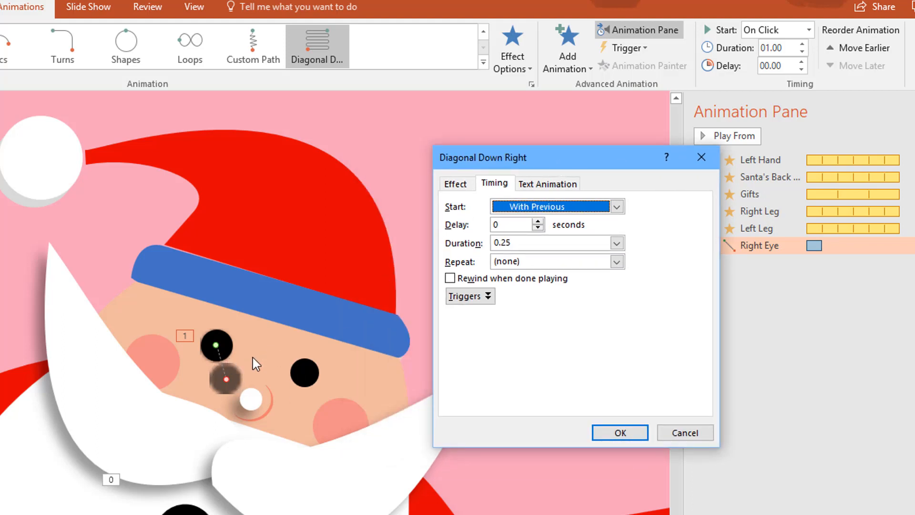
{"action": "left_click", "coordinate": [512, 226]}
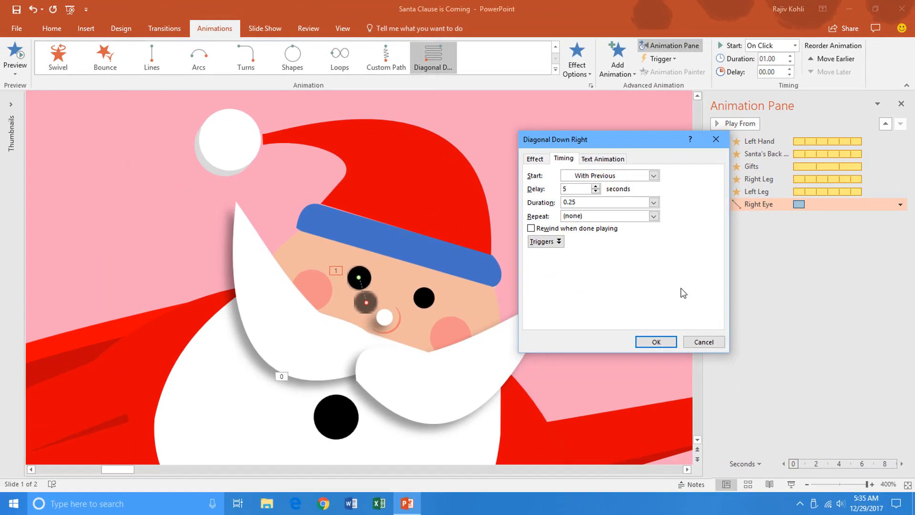
{"action": "left_click", "coordinate": [652, 342]}
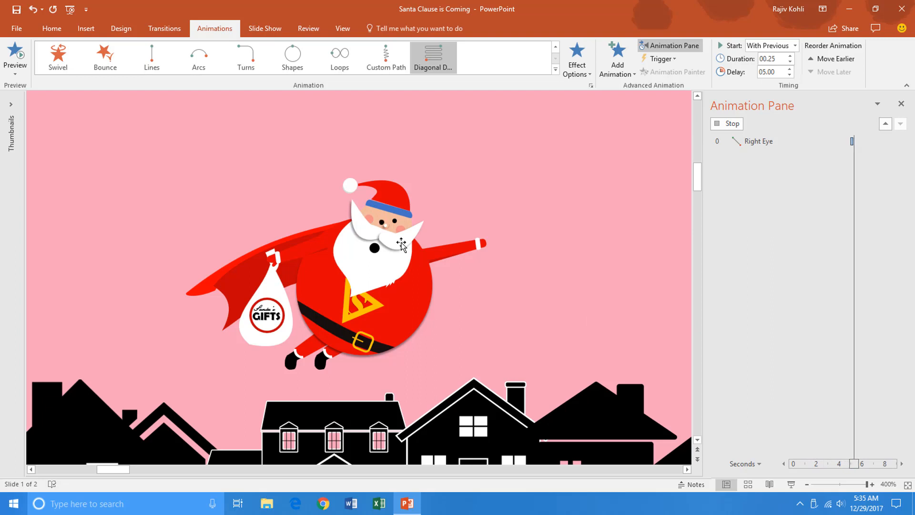
- Fine-tune the end point of the right eye's motion path just below the eye
{"action": "scroll", "coordinate": [442, 154], "scroll_direction": "up", "scroll_amount": 5}
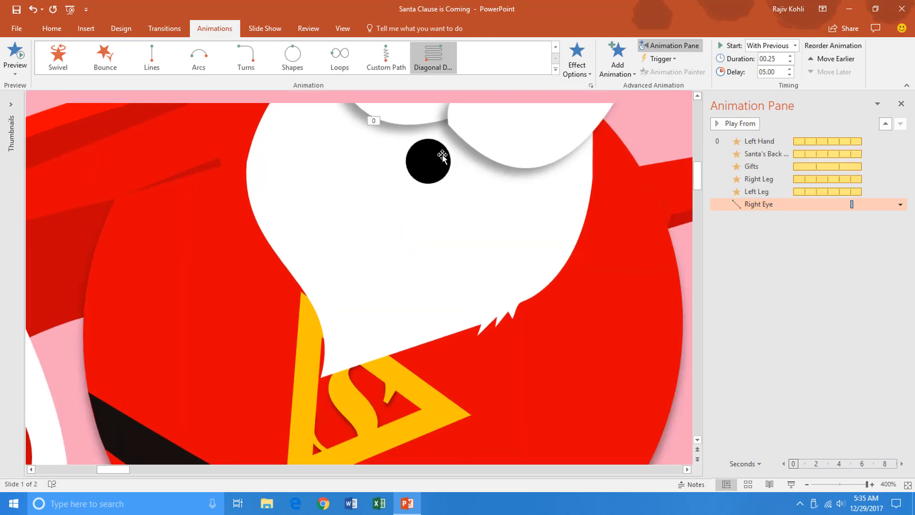
{"action": "scroll", "coordinate": [442, 153], "scroll_direction": "up", "scroll_amount": 5}
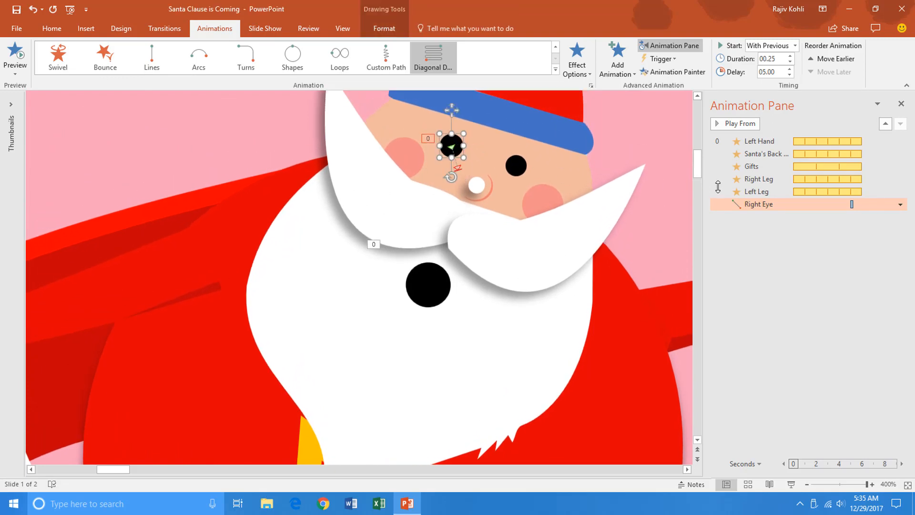
{"action": "left_click", "coordinate": [459, 171]}
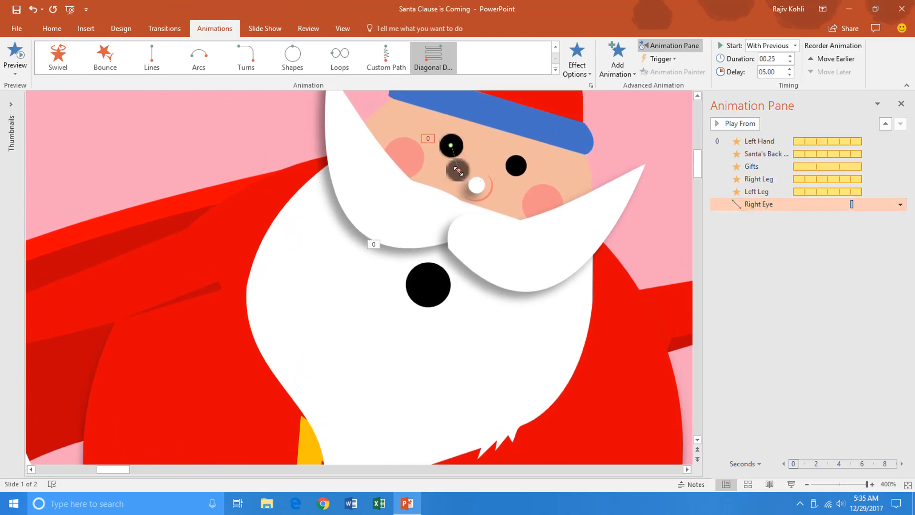
{"action": "left_click_drag", "start_coordinate": [457, 170], "coordinate": [457, 169]}
{"action": "left_click", "coordinate": [781, 268]}
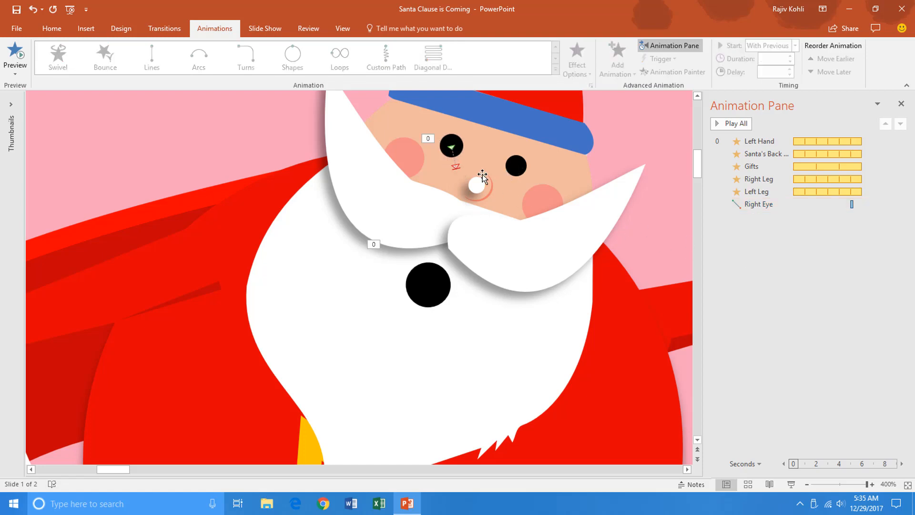
- Copy the right eye's motion path animation to the left eye with the Animation Painter
{"action": "left_click", "coordinate": [449, 138]}
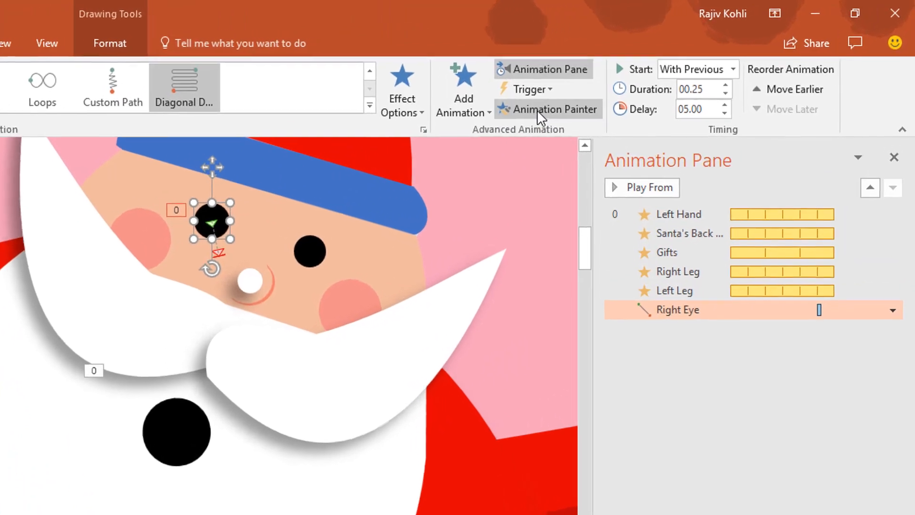
{"action": "left_click", "coordinate": [536, 110]}
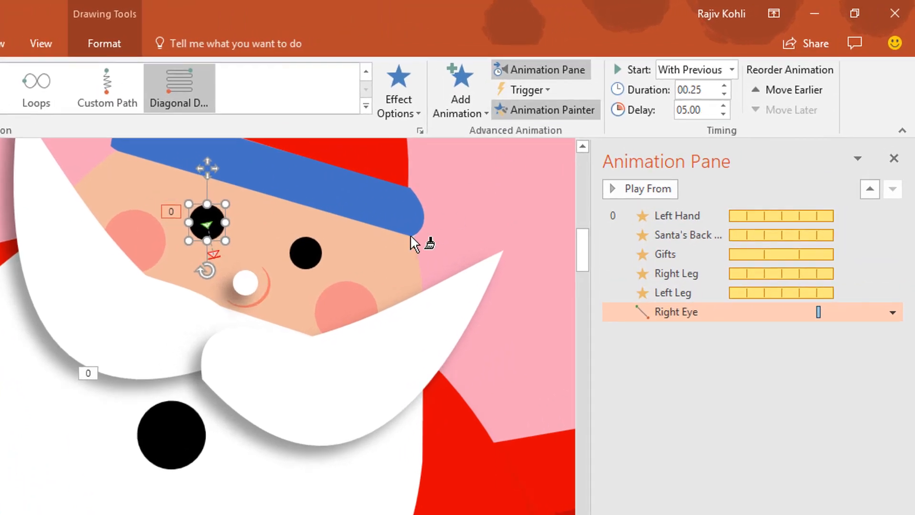
{"action": "left_click", "coordinate": [303, 248]}
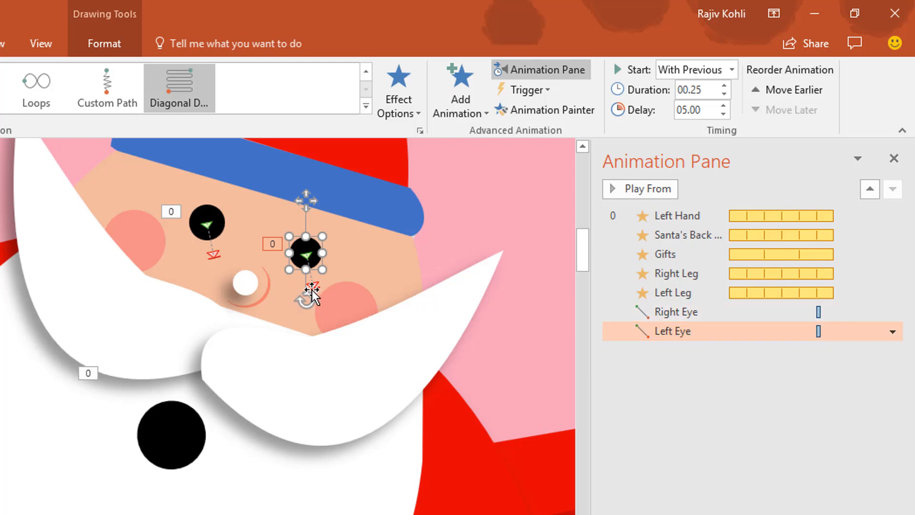
- Move the end point of the left eye's motion path diagonally down toward the nose
{"action": "left_click_drag", "start_coordinate": [309, 293], "coordinate": [286, 279]}
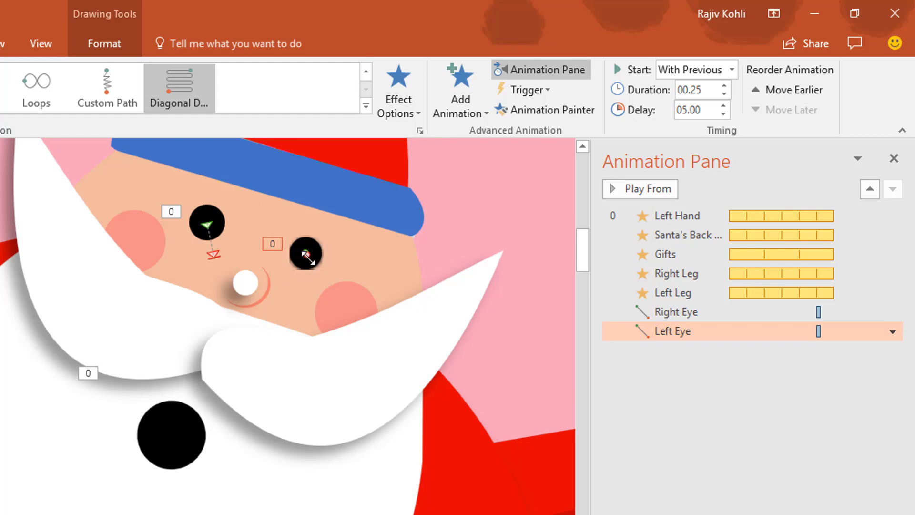
{"action": "left_click_drag", "start_coordinate": [306, 253], "coordinate": [283, 276]}
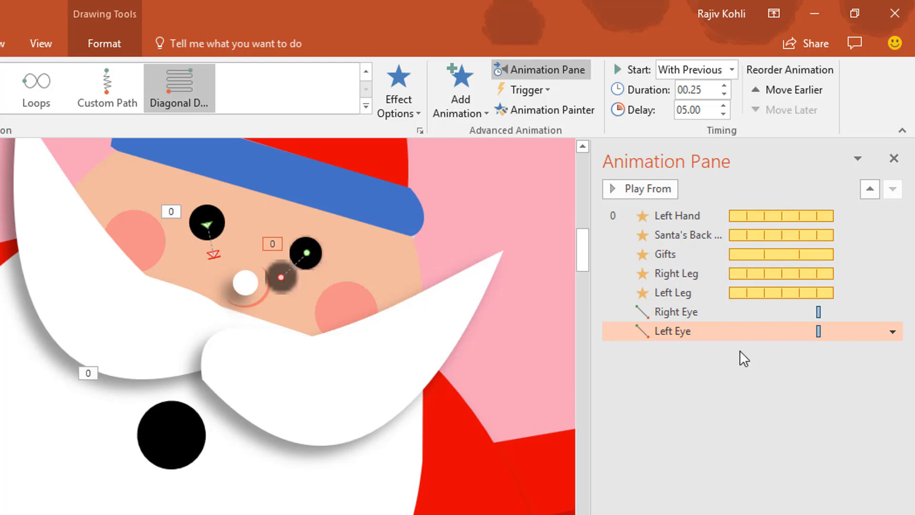
{"action": "left_click", "coordinate": [722, 371]}
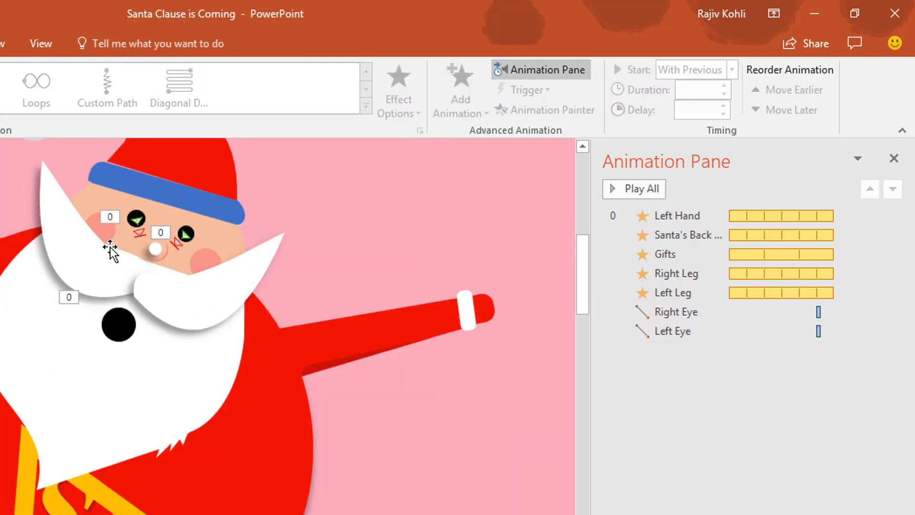
- Add a Spin emphasis animation to the right mustache
{"action": "left_click", "coordinate": [75, 244]}
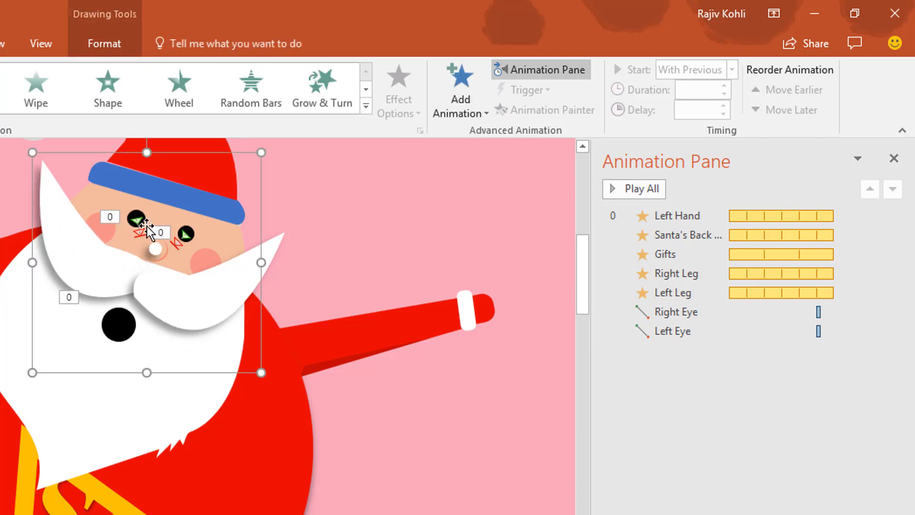
{"action": "left_click", "coordinate": [457, 102]}
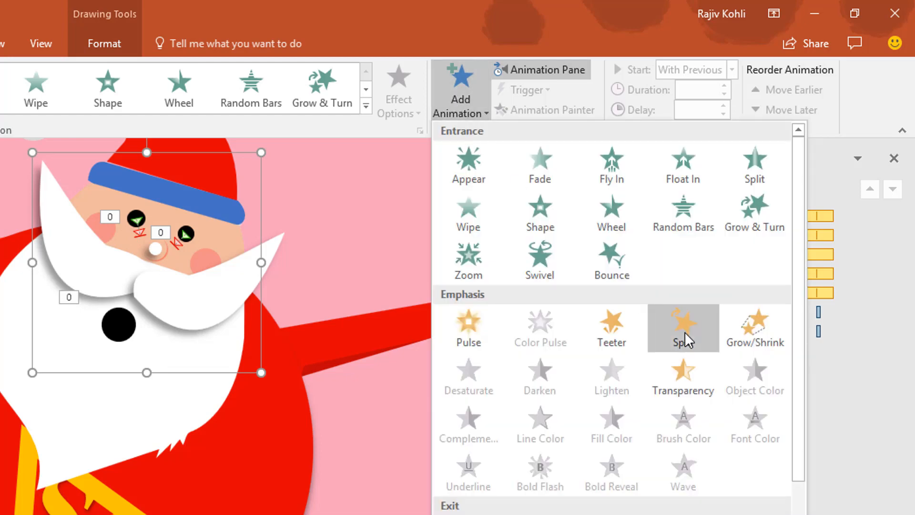
{"action": "left_click", "coordinate": [684, 333]}
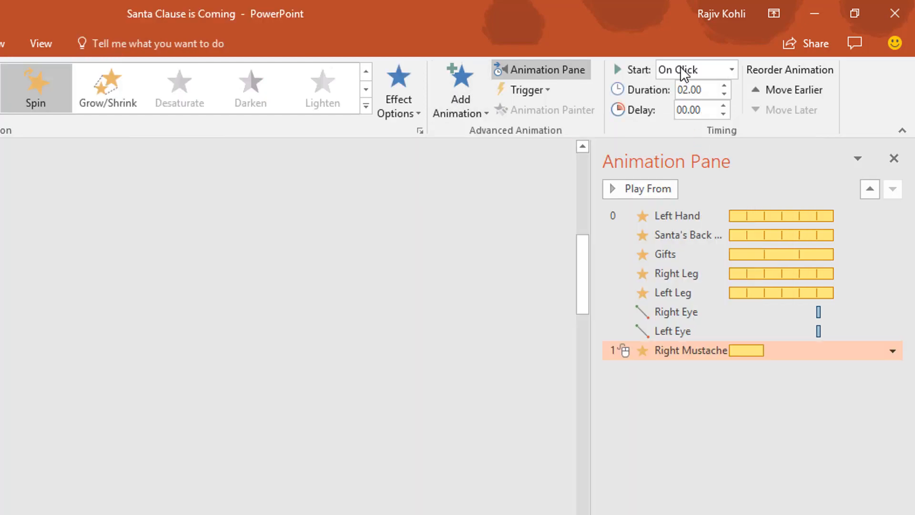
- Make the Right Mustache spin start With Previous after a 5-second delay, with a duration of 0.25 seconds
{"action": "left_click", "coordinate": [684, 76]}
{"action": "left_click", "coordinate": [687, 105]}
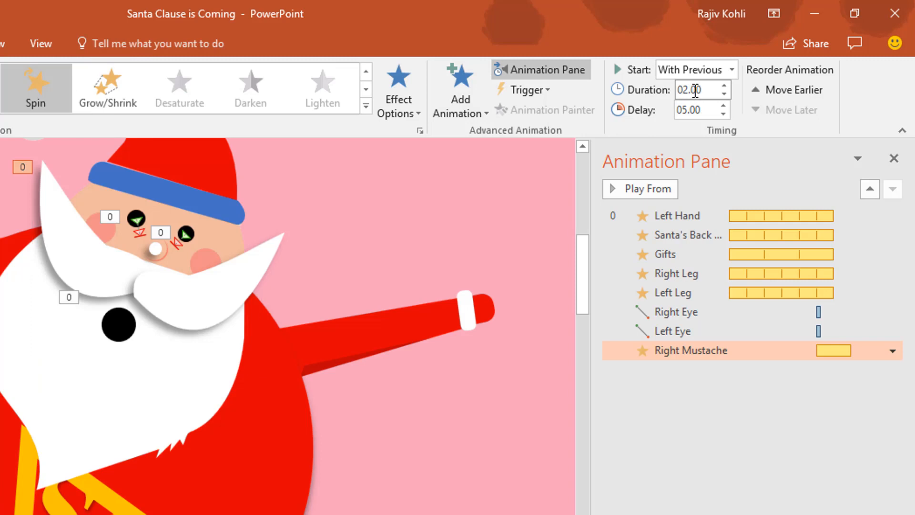
{"action": "left_click", "coordinate": [696, 91]}
{"action": "type", "text": "0.25"}
{"action": "key", "text": "Return"}
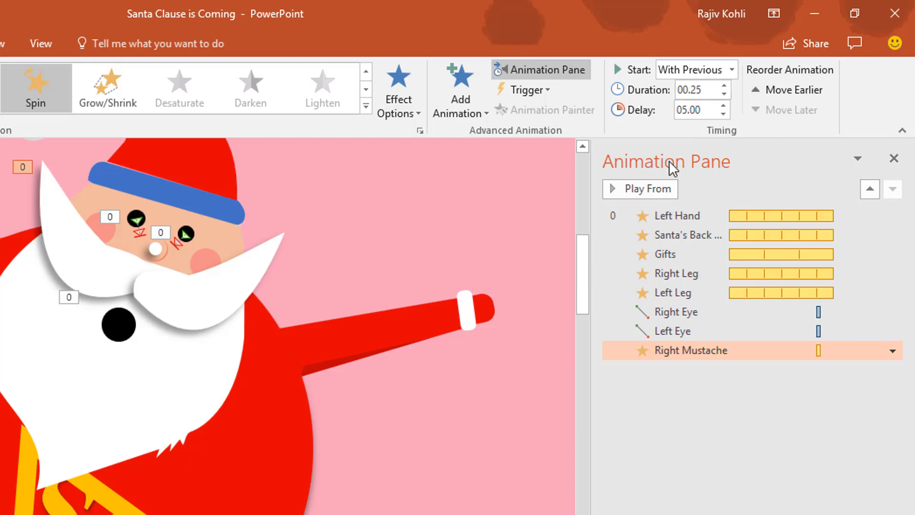
{"action": "left_click", "coordinate": [698, 113]}
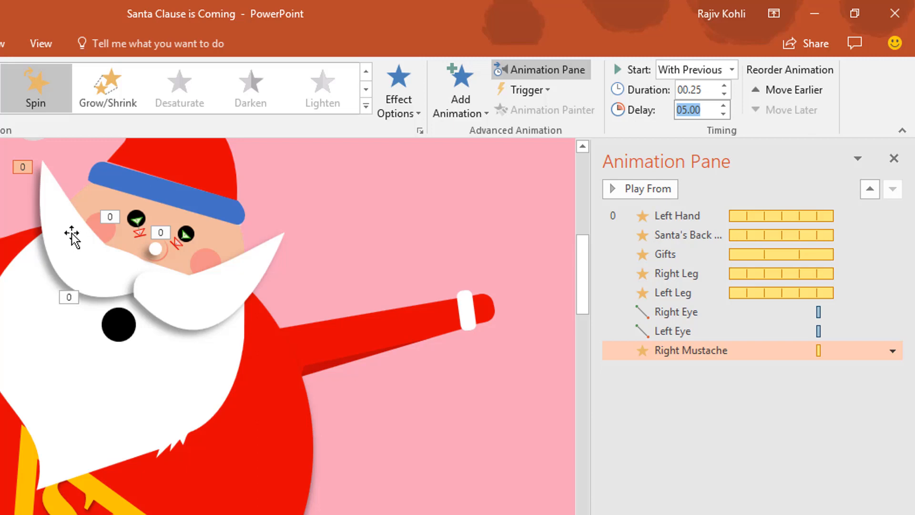
- Set the Right Mustache spin amount to 15° counterclockwise in its effect options and apply it
{"action": "right_click", "coordinate": [695, 351]}
{"action": "left_click", "coordinate": [774, 431]}
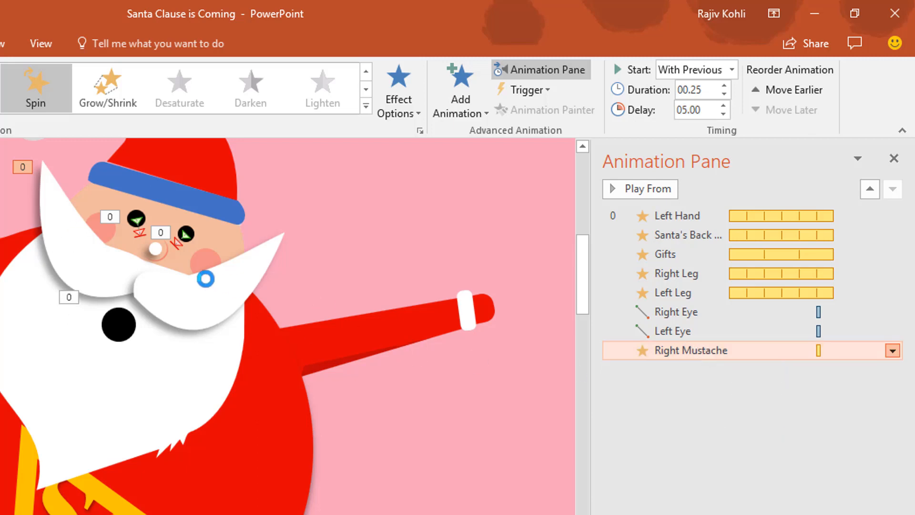
{"action": "left_click", "coordinate": [484, 291]}
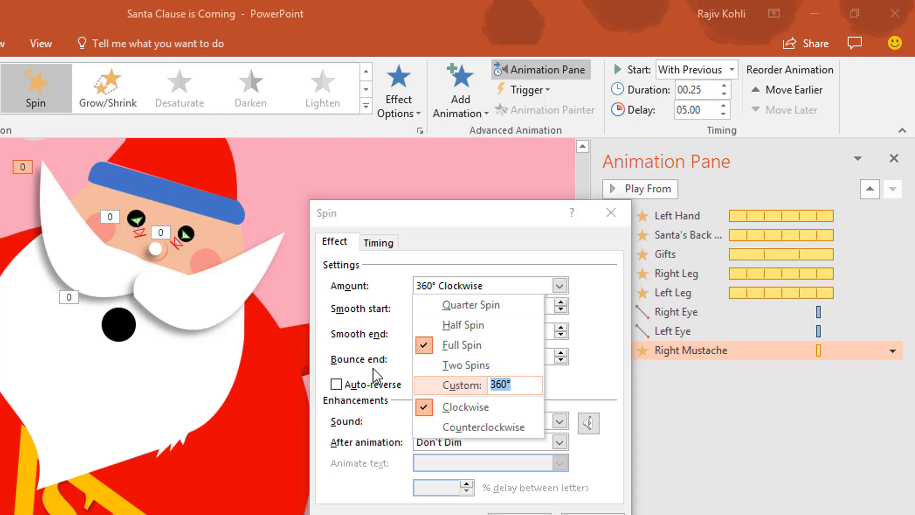
{"action": "type", "text": "15"}
{"action": "key", "text": "Return"}
{"action": "left_click", "coordinate": [480, 288]}
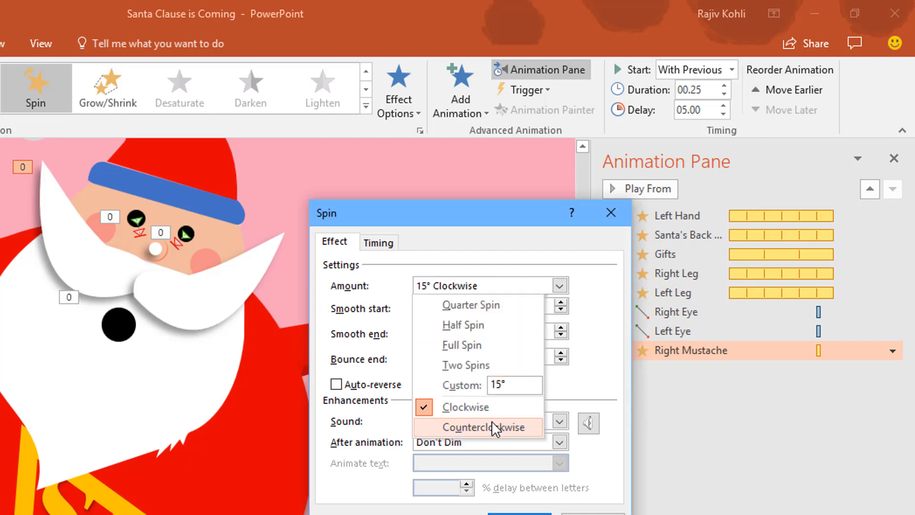
{"action": "left_click", "coordinate": [494, 428]}
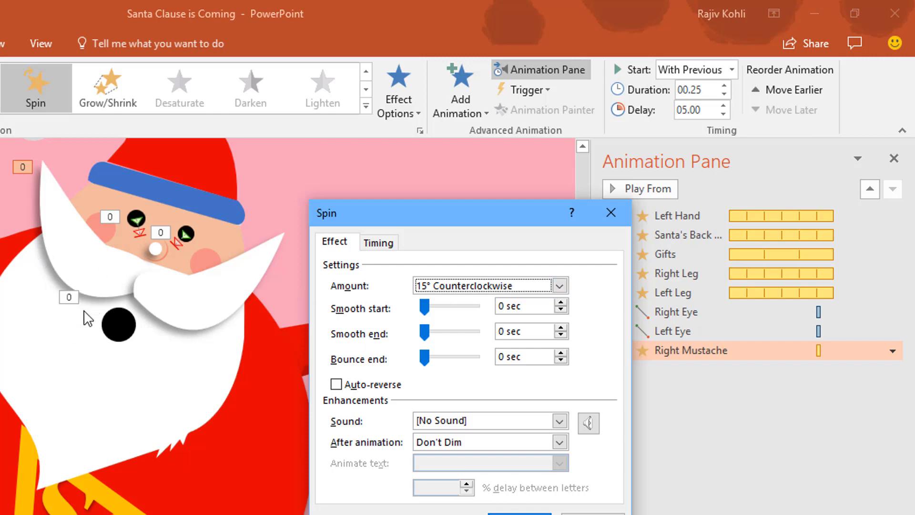
{"action": "left_click", "coordinate": [530, 511]}
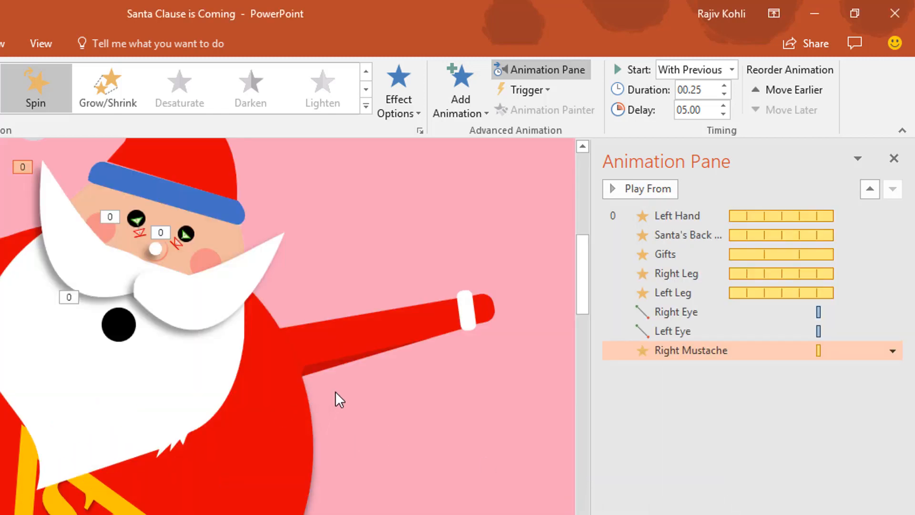
- Copy the right mustache's Spin animation to the left mustache with the Animation Painter
{"action": "left_click", "coordinate": [65, 275]}
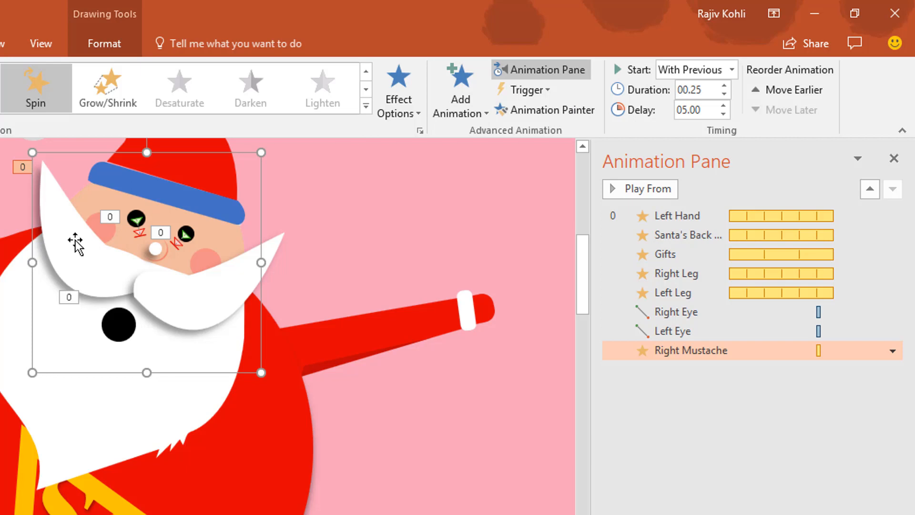
{"action": "left_click", "coordinate": [553, 113]}
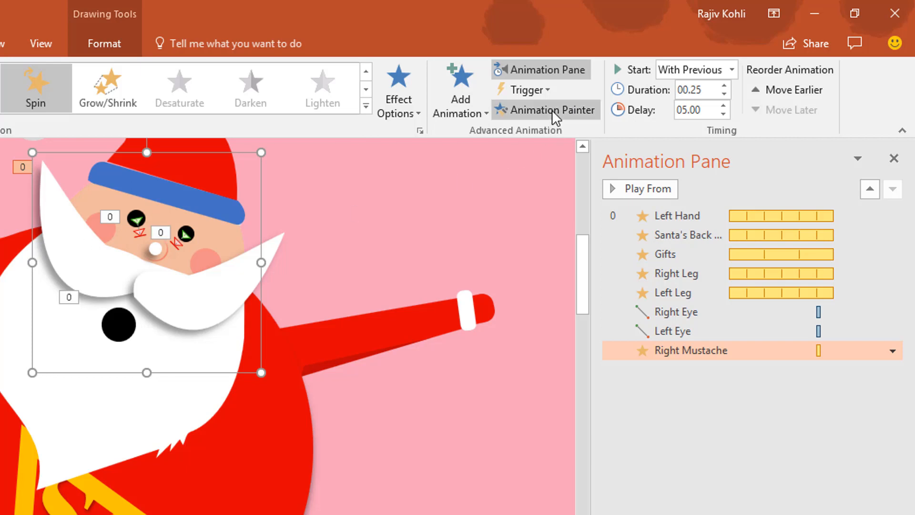
{"action": "left_click", "coordinate": [277, 245]}
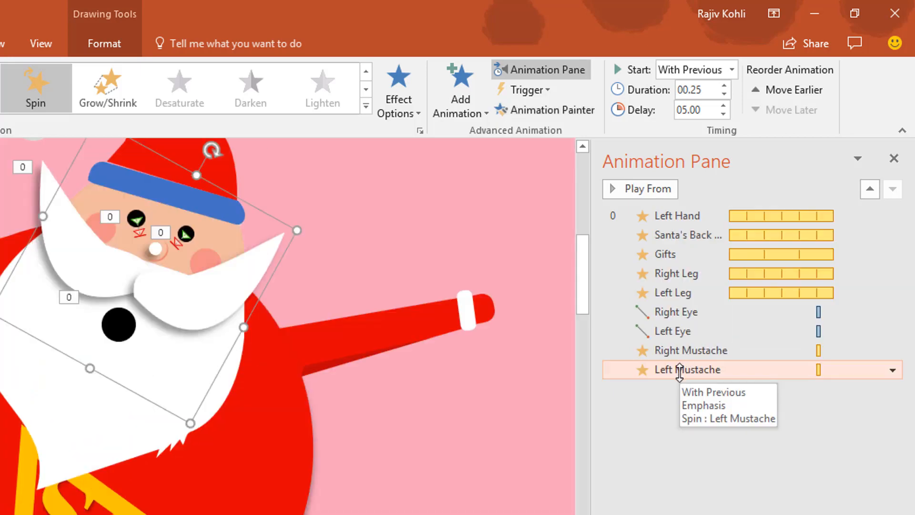
- Change the Left Mustache spin direction to clockwise, check its timing options and apply the settings
{"action": "right_click", "coordinate": [681, 373]}
{"action": "left_click", "coordinate": [780, 451]}
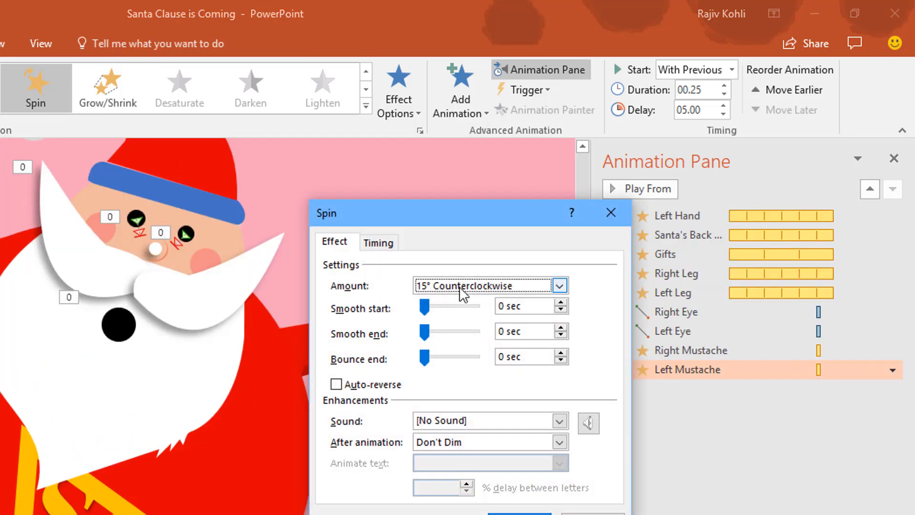
{"action": "left_click", "coordinate": [462, 288]}
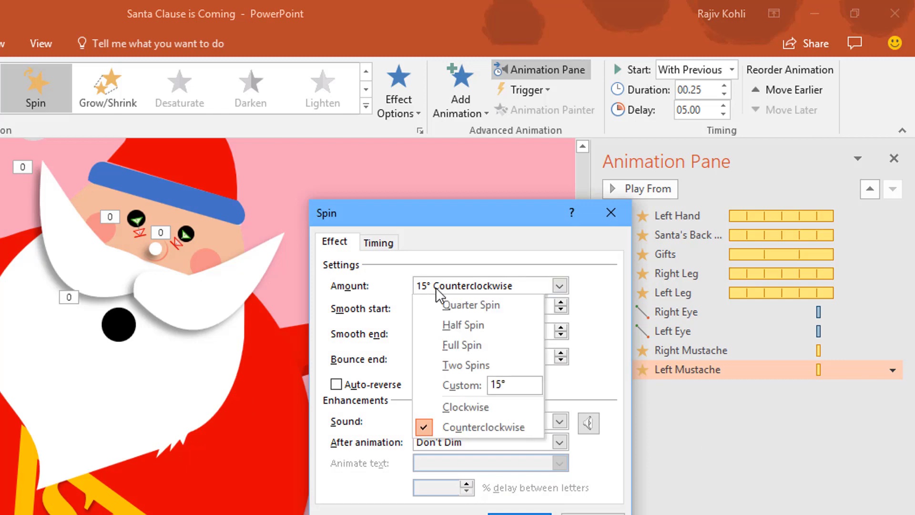
{"action": "left_click", "coordinate": [476, 408]}
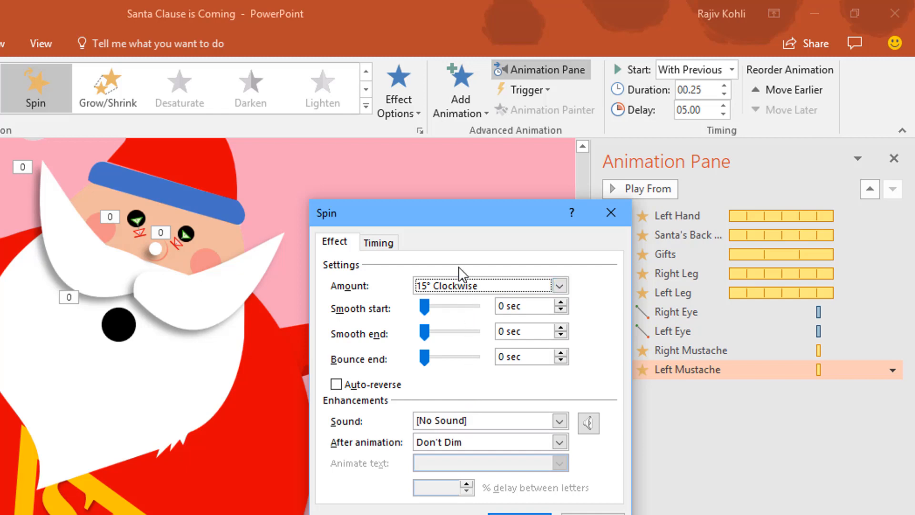
{"action": "left_click", "coordinate": [379, 243]}
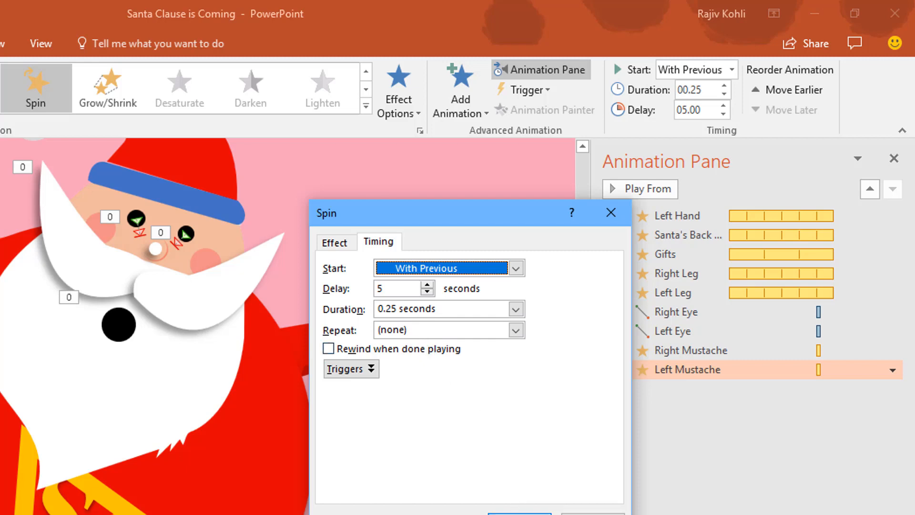
{"action": "left_click", "coordinate": [520, 514]}
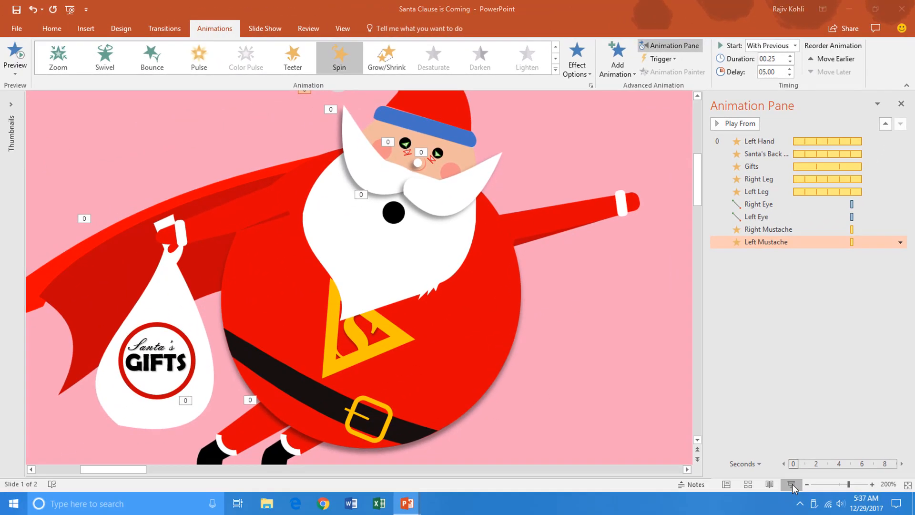
- Play the slide show from the current slide to check the eye and mustache animations, and exit it
{"action": "left_click", "coordinate": [791, 484]}
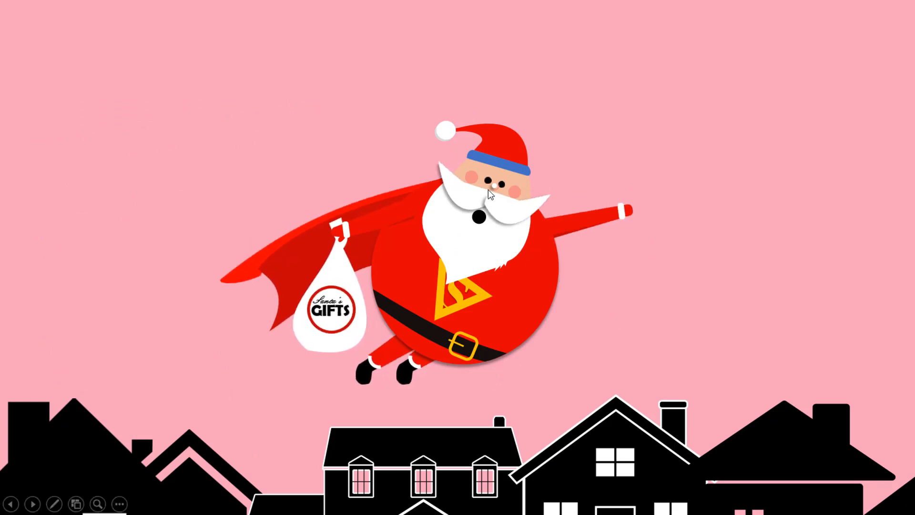
{"action": "left_click", "coordinate": [503, 192]}
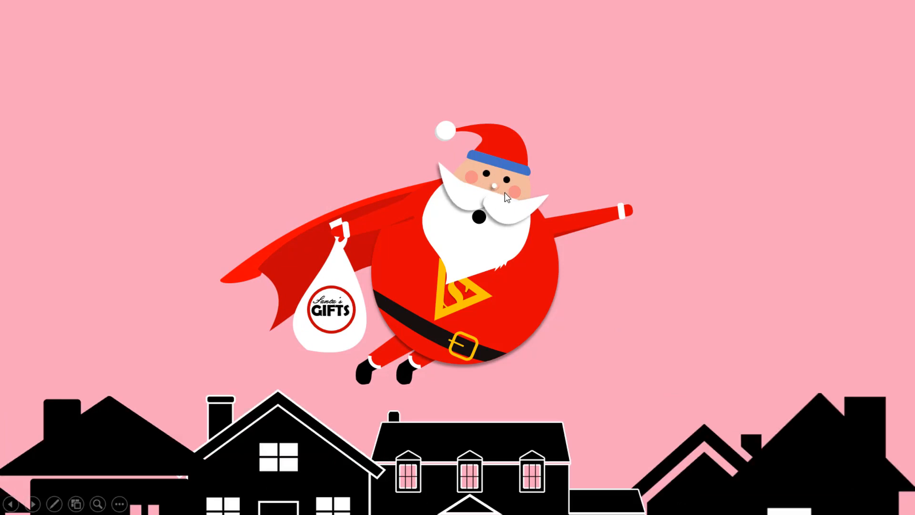
{"action": "left_click", "coordinate": [503, 191]}
{"action": "key", "text": "Escape"}
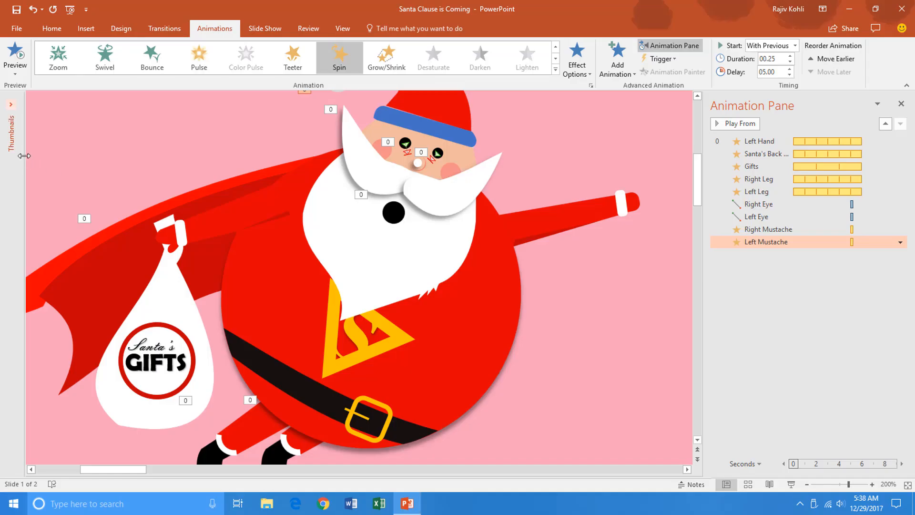
- Hide slide 2 through the expanded slide thumbnails, return to slide 1 and collapse the thumbnails again
{"action": "left_click_drag", "start_coordinate": [196, 157], "coordinate": [194, 157]}
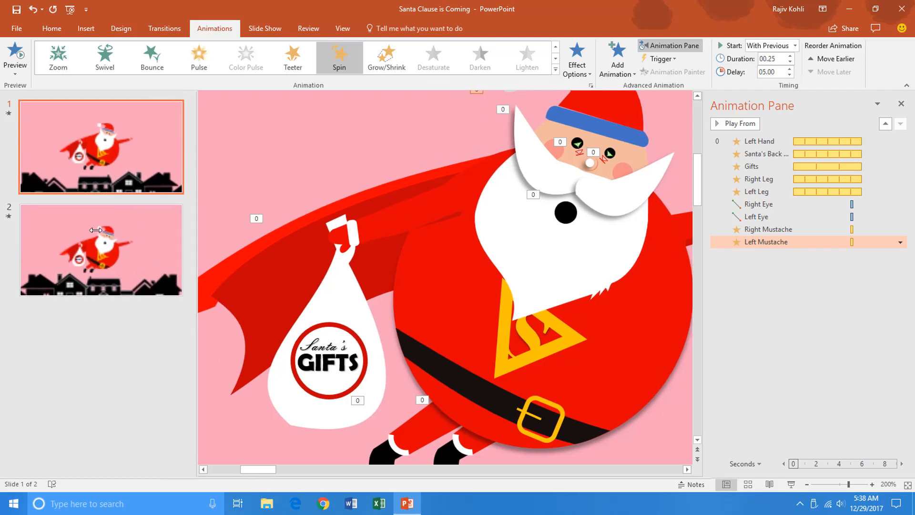
{"action": "left_click", "coordinate": [100, 234]}
{"action": "right_click", "coordinate": [97, 230]}
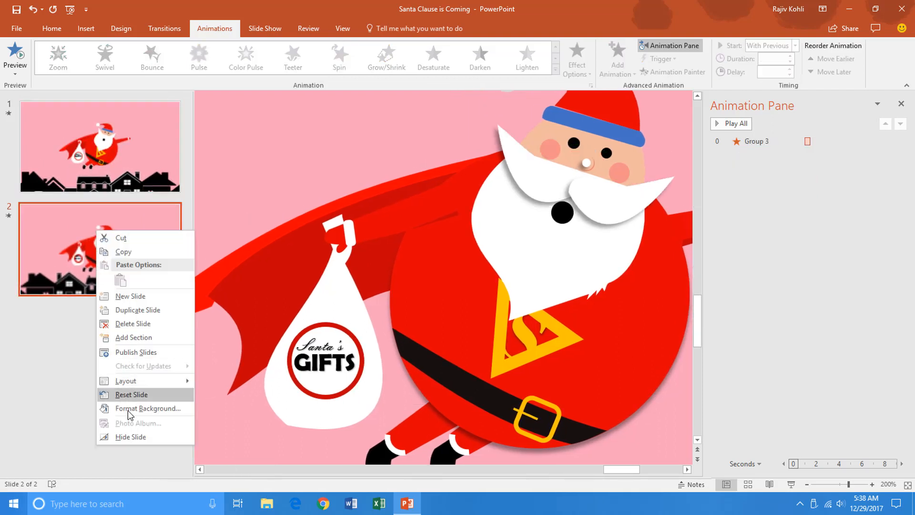
{"action": "left_click", "coordinate": [130, 436]}
{"action": "left_click", "coordinate": [113, 172]}
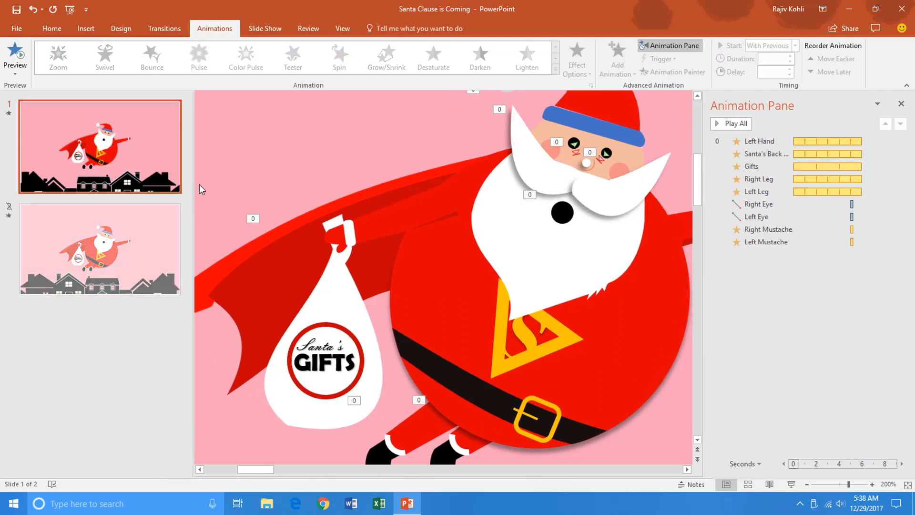
{"action": "left_click_drag", "start_coordinate": [116, 173], "coordinate": [43, 174]}
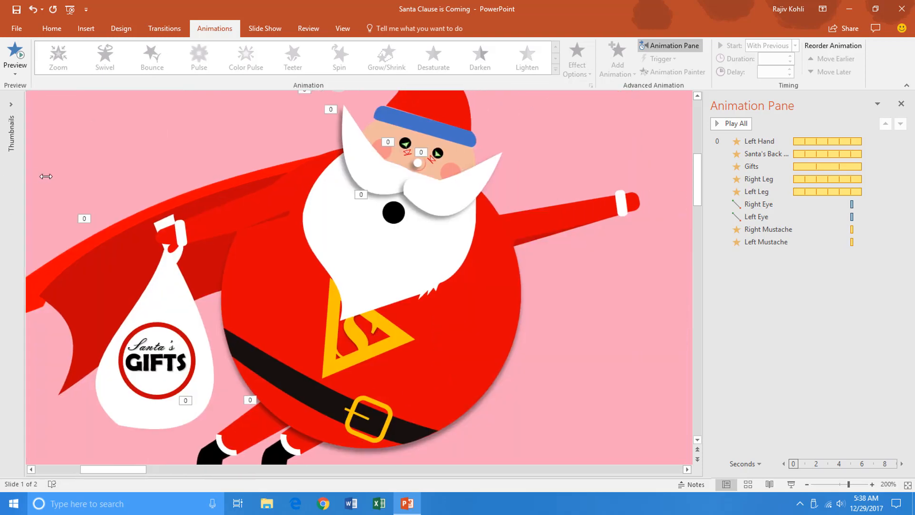
- Inspect the effect settings of the Right Eye and Left Eye motion paths and close them unchanged
{"action": "double_click", "coordinate": [757, 204]}
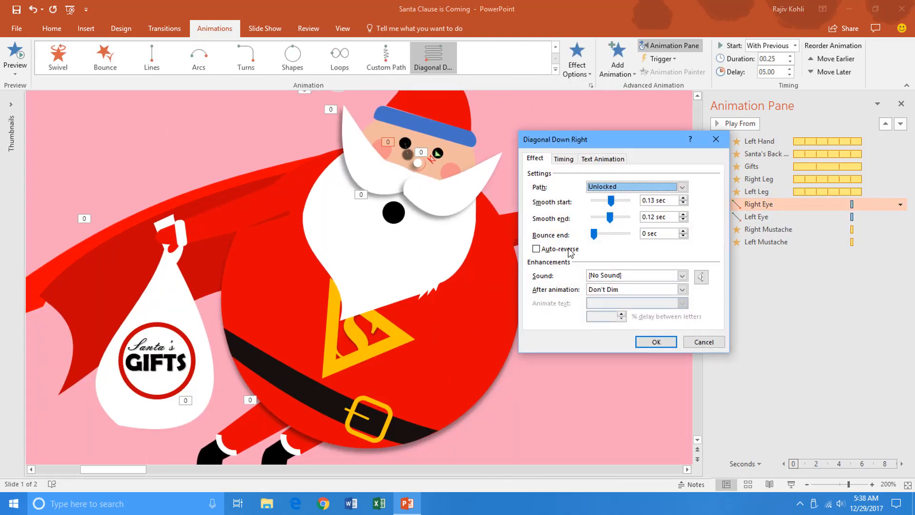
{"action": "key", "text": "Escape"}
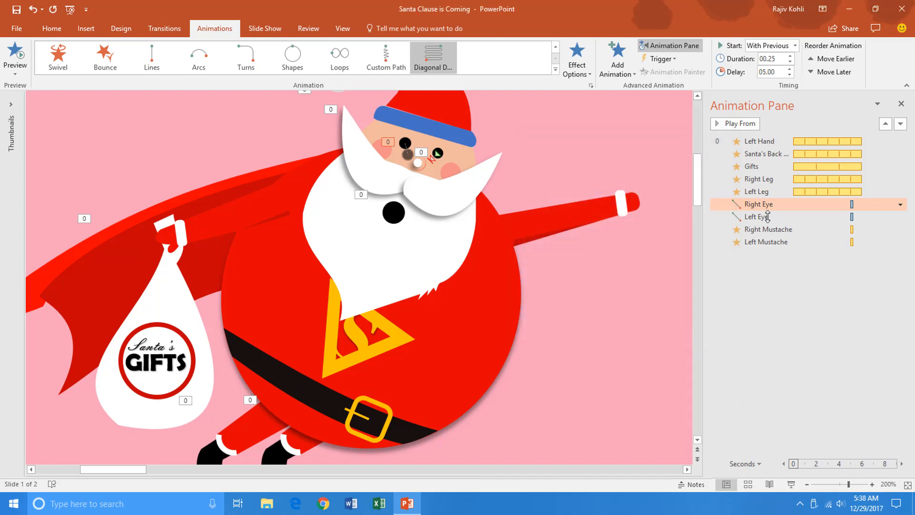
{"action": "double_click", "coordinate": [757, 217]}
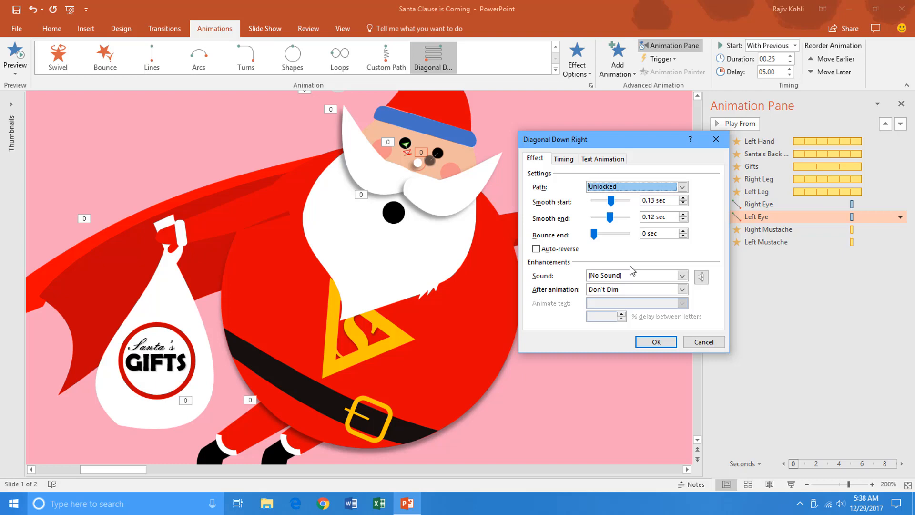
{"action": "left_click", "coordinate": [657, 342]}
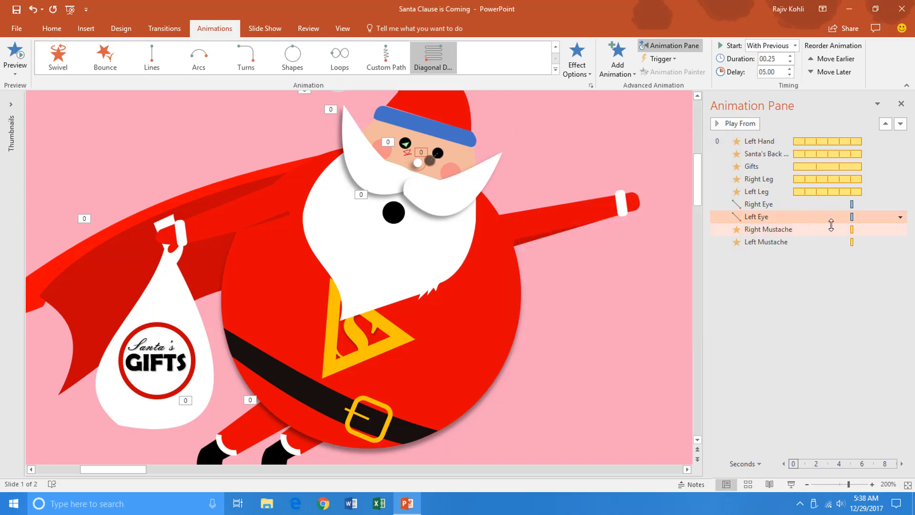
- Turn on Auto-reverse in the effect settings of the Right Eye's motion path and close them
{"action": "left_click", "coordinate": [829, 205]}
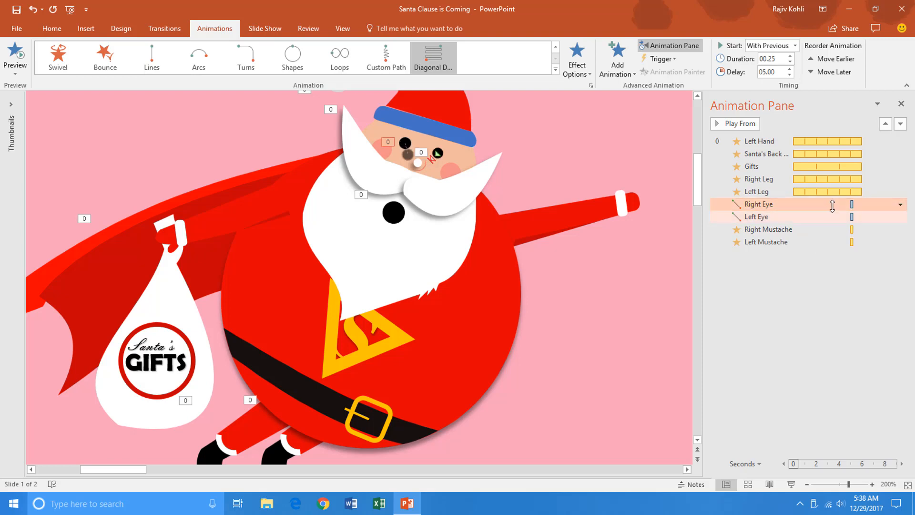
{"action": "double_click", "coordinate": [814, 204]}
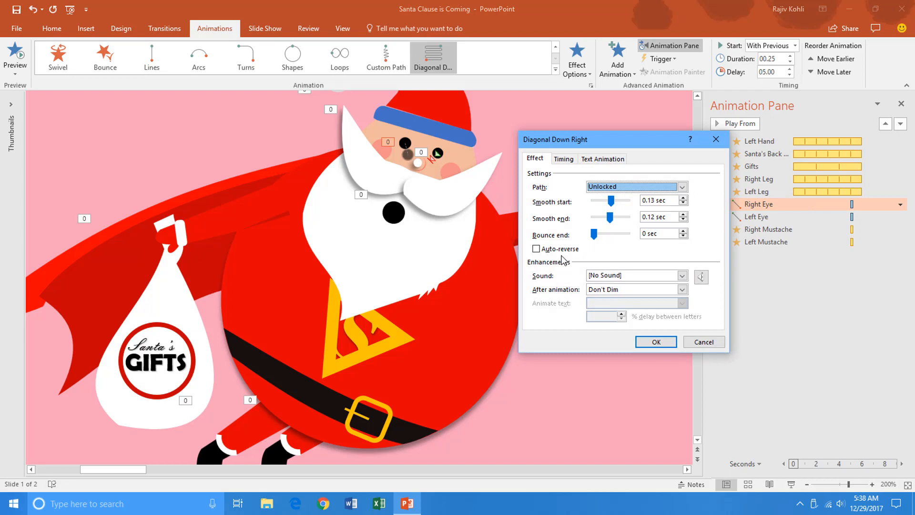
{"action": "left_click", "coordinate": [561, 249]}
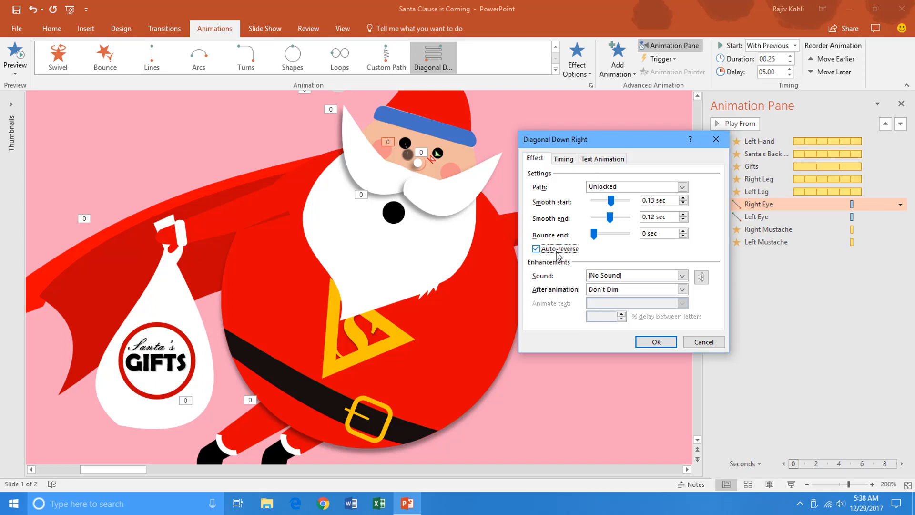
{"action": "key", "text": "Return"}
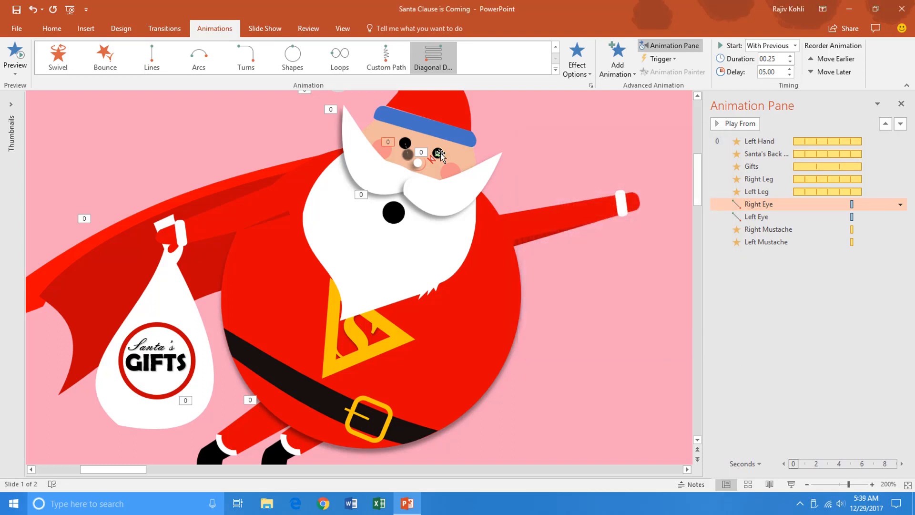
- Add an additional Diagonal Down Right motion path to Santa's right eye
{"action": "left_click", "coordinate": [405, 142]}
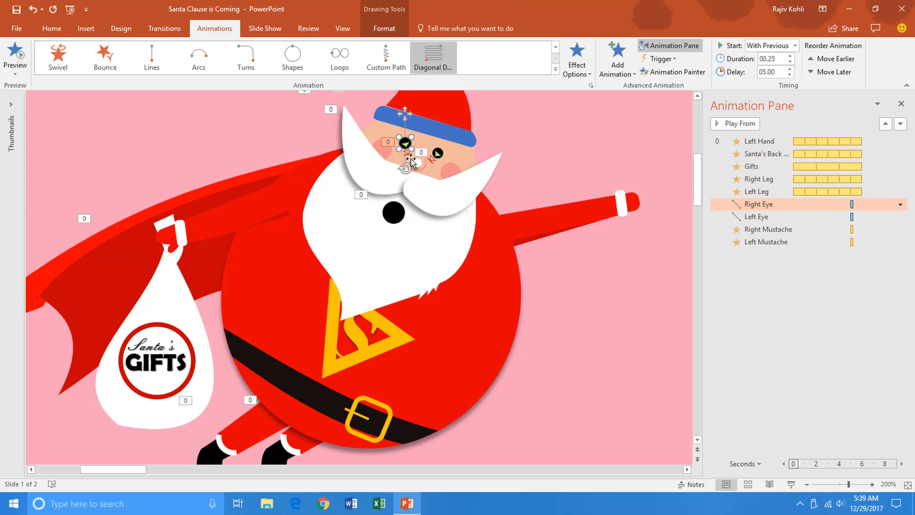
{"action": "scroll", "coordinate": [414, 161], "scroll_direction": "up", "scroll_amount": 5}
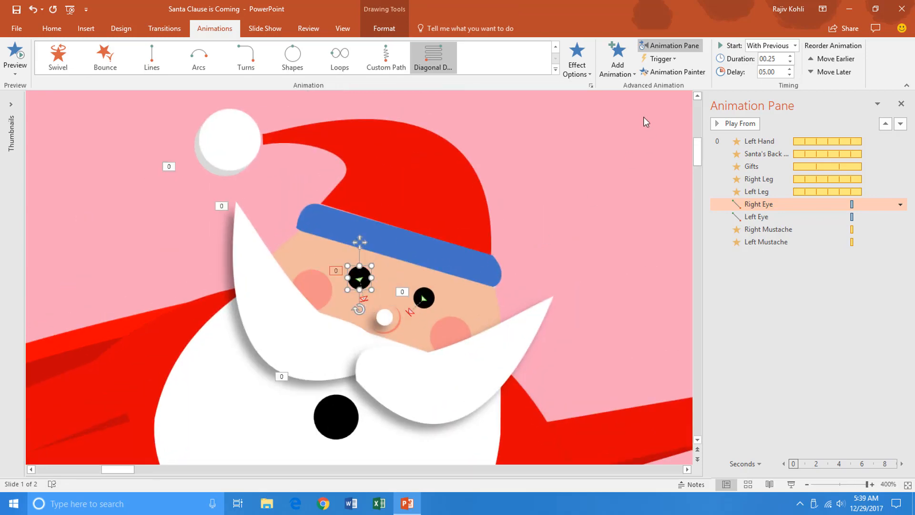
{"action": "left_click", "coordinate": [617, 67]}
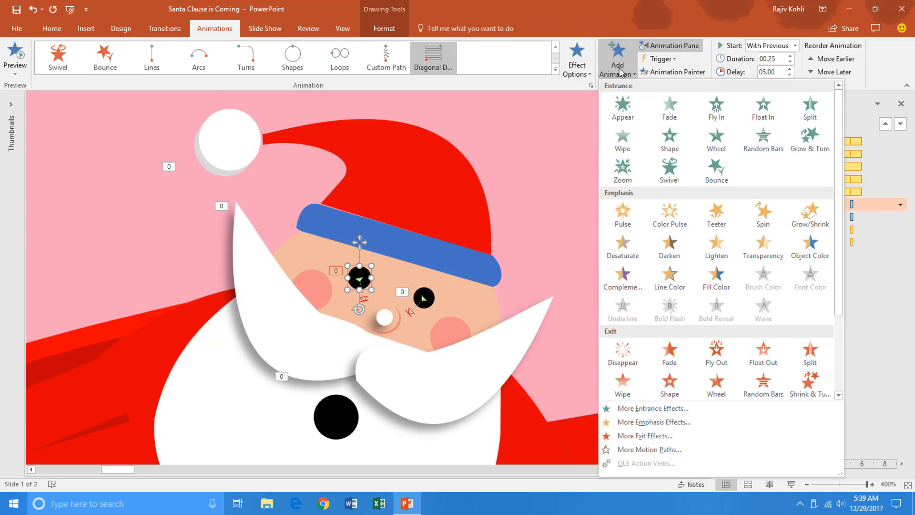
{"action": "left_click", "coordinate": [667, 449]}
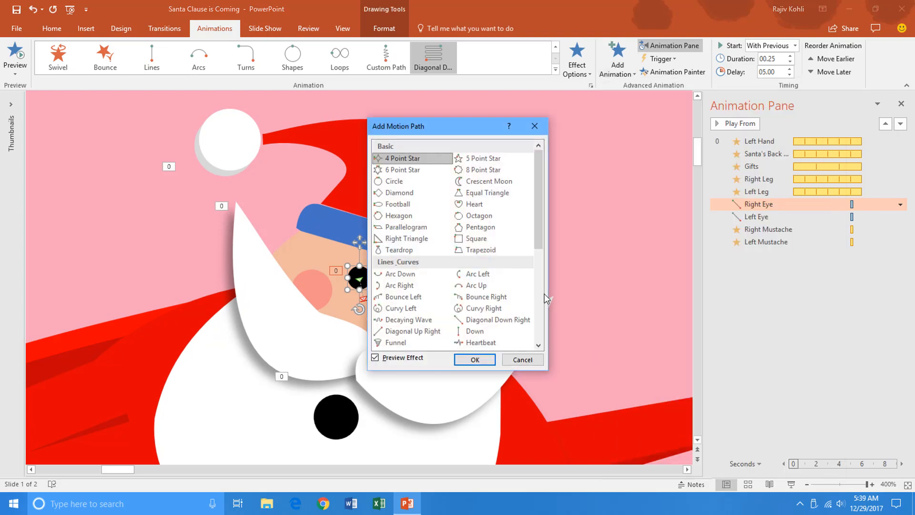
{"action": "scroll", "coordinate": [499, 254], "scroll_direction": "down", "scroll_amount": 2}
{"action": "left_click", "coordinate": [495, 250]}
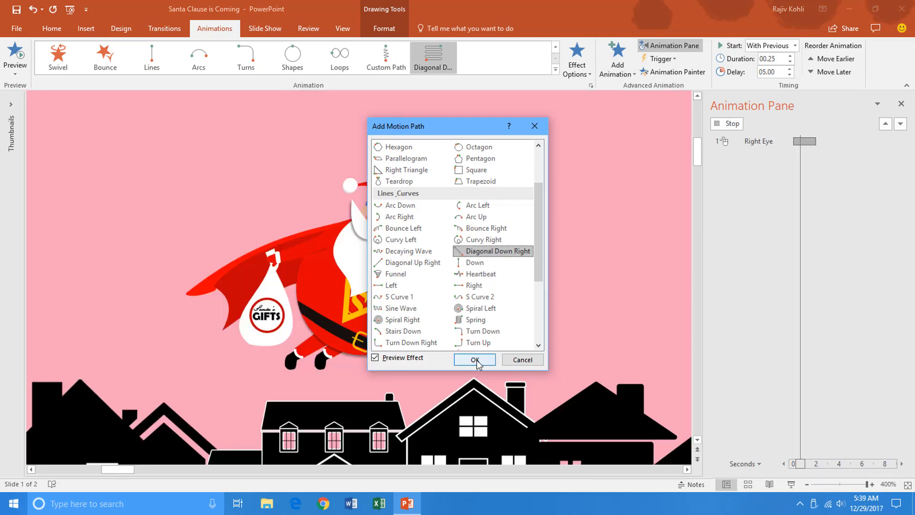
{"action": "left_click", "coordinate": [475, 365]}
- Bring the far end point of the new right-eye path back to just above Santa's hat
{"action": "scroll", "coordinate": [463, 290], "scroll_direction": "down", "scroll_amount": 3}
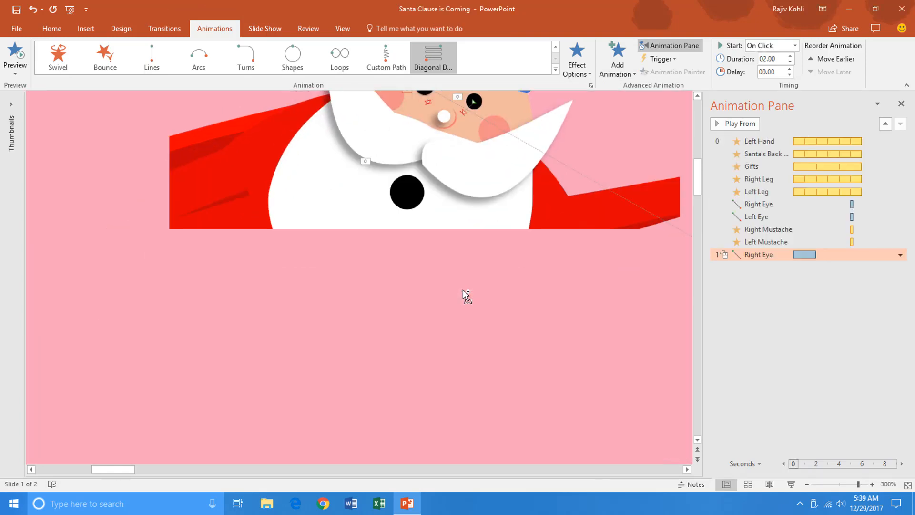
{"action": "scroll", "coordinate": [555, 203], "scroll_direction": "down", "scroll_amount": 2}
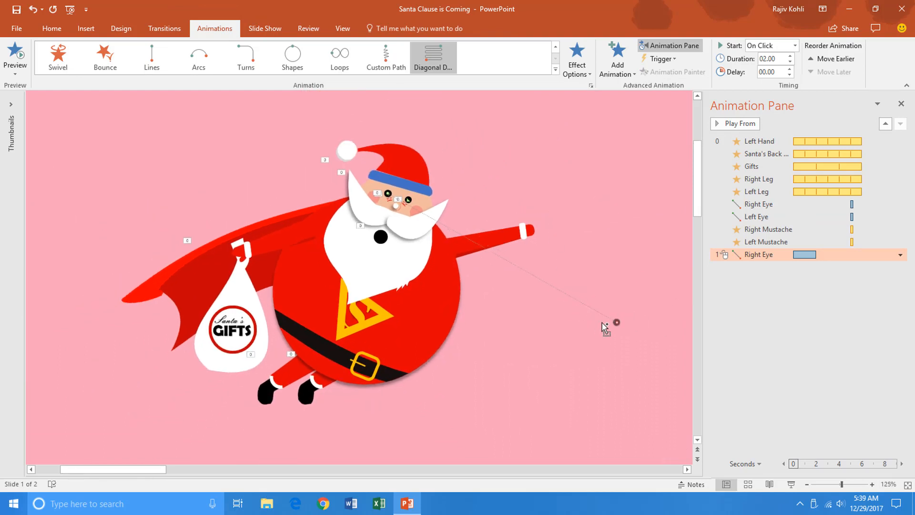
{"action": "scroll", "coordinate": [613, 319], "scroll_direction": "down", "scroll_amount": 1}
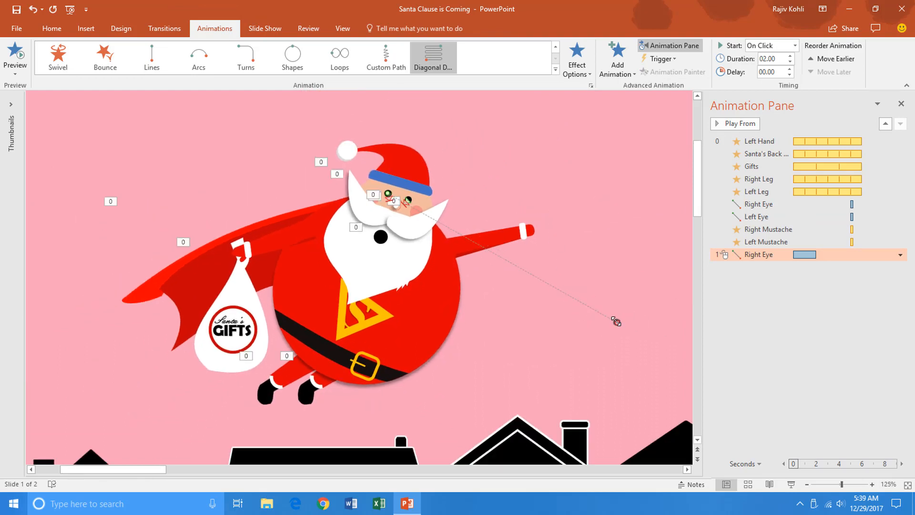
{"action": "left_click_drag", "start_coordinate": [616, 322], "coordinate": [371, 143]}
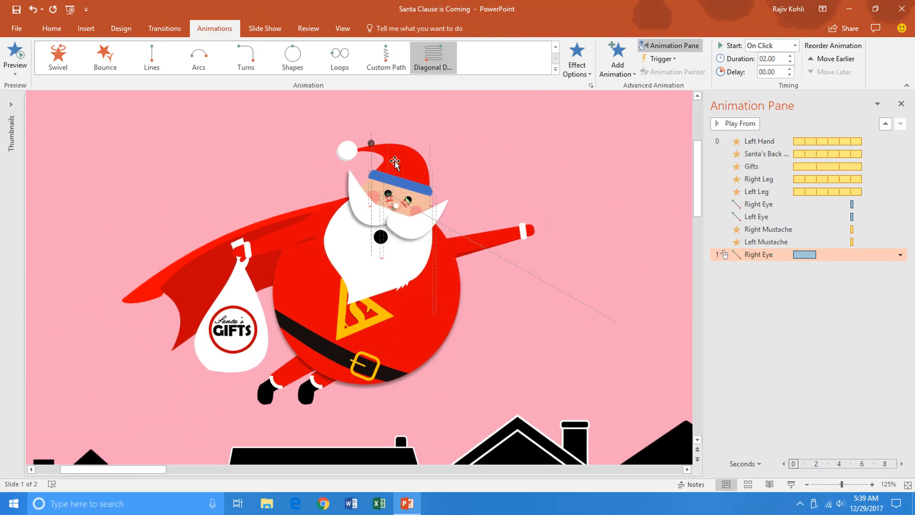
- Move the start point of the new right-eye path onto the end position of the eye's first motion path
{"action": "scroll", "coordinate": [411, 174], "scroll_direction": "up", "scroll_amount": 5}
{"action": "scroll", "coordinate": [443, 148], "scroll_direction": "up", "scroll_amount": 1}
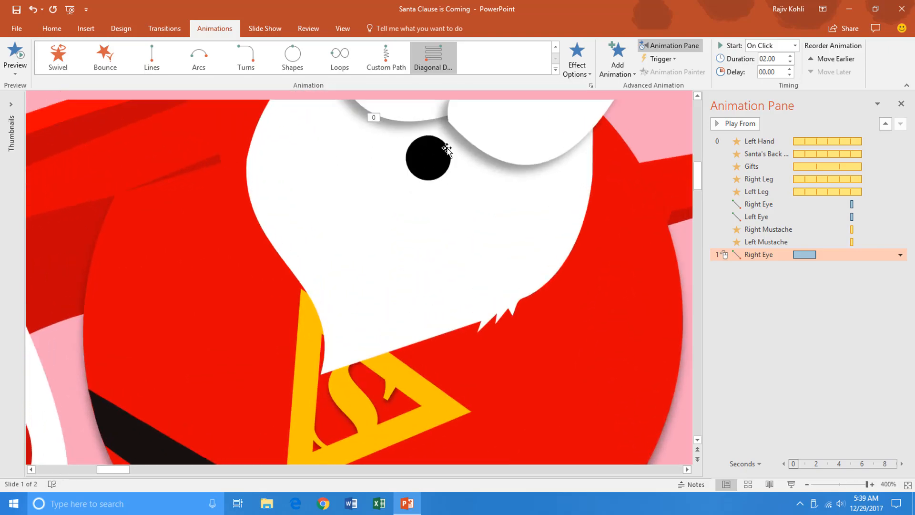
{"action": "scroll", "coordinate": [447, 150], "scroll_direction": "up", "scroll_amount": 3}
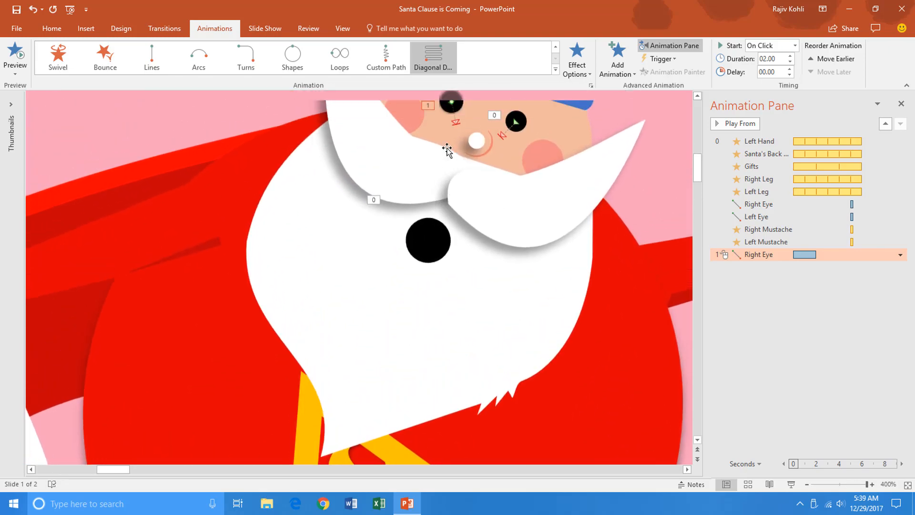
{"action": "scroll", "coordinate": [447, 151], "scroll_direction": "up", "scroll_amount": 4}
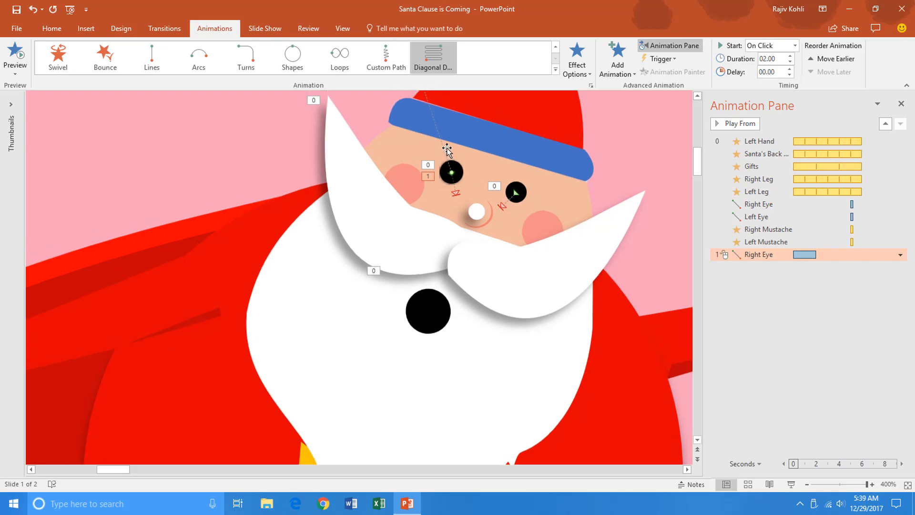
{"action": "scroll", "coordinate": [447, 150], "scroll_direction": "up", "scroll_amount": 2}
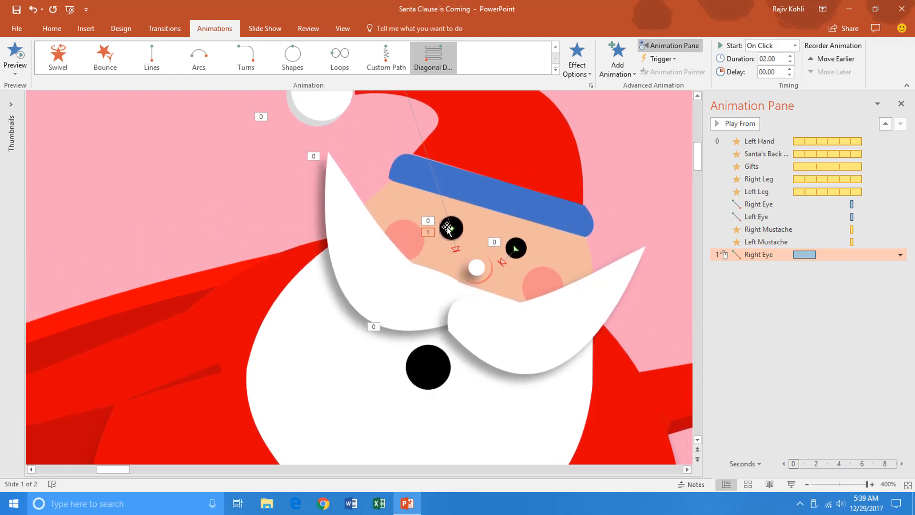
{"action": "left_click_drag", "start_coordinate": [451, 229], "coordinate": [456, 251]}
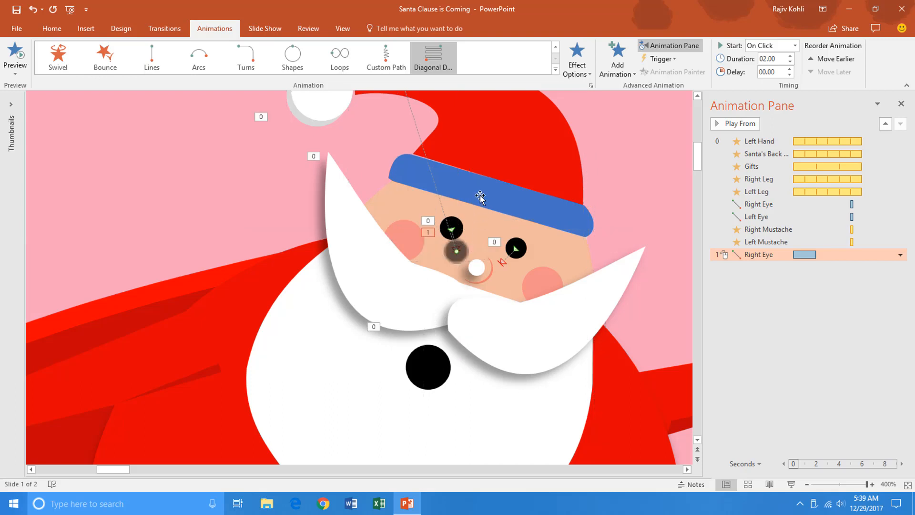
- Move the end point of the new path from above the hat onto the right eye's original position
{"action": "scroll", "coordinate": [480, 197], "scroll_direction": "up", "scroll_amount": 3}
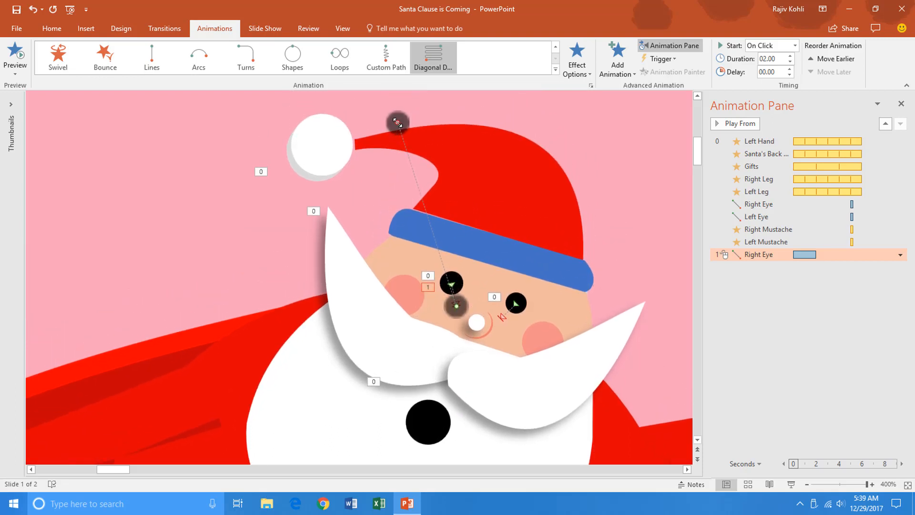
{"action": "left_click_drag", "start_coordinate": [397, 122], "coordinate": [451, 284]}
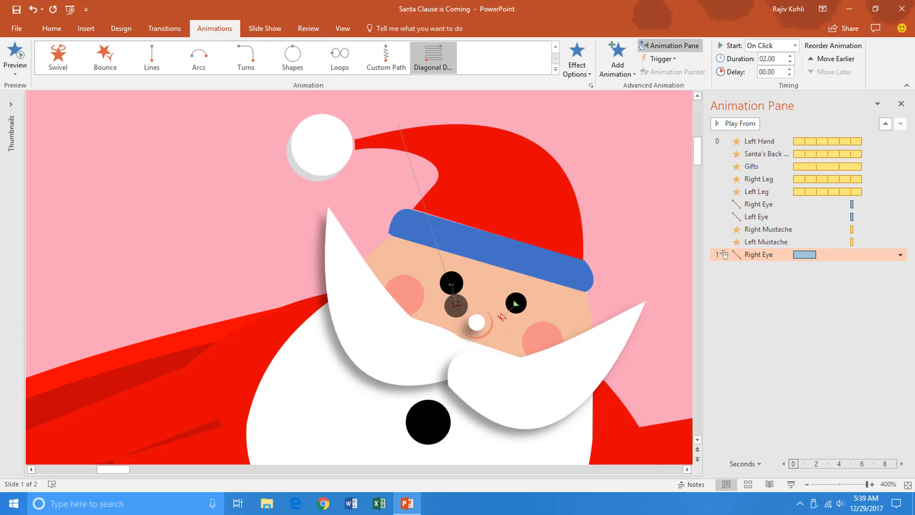
{"action": "left_click_drag", "start_coordinate": [451, 285], "coordinate": [451, 284]}
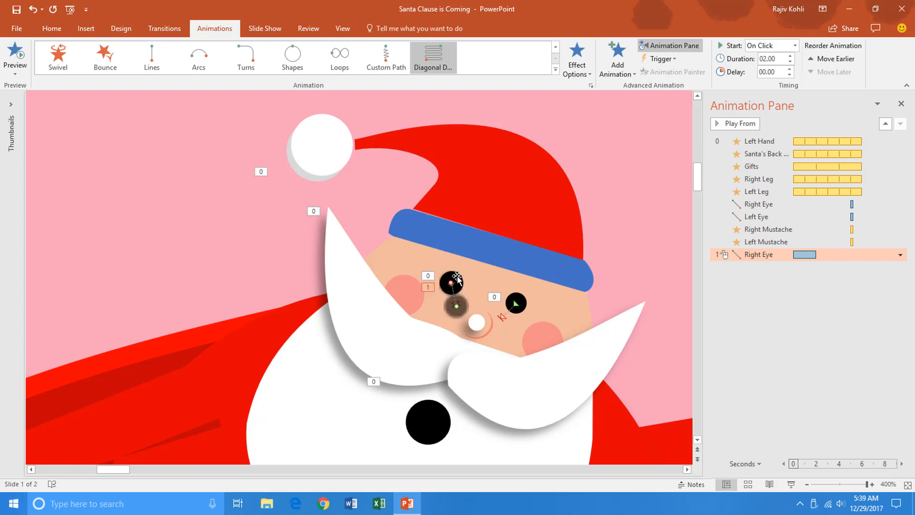
- Reselect the second Right Eye path and fine-tune its end point to sit on the centre of the eye
{"action": "left_click", "coordinate": [485, 309]}
{"action": "left_click", "coordinate": [741, 256]}
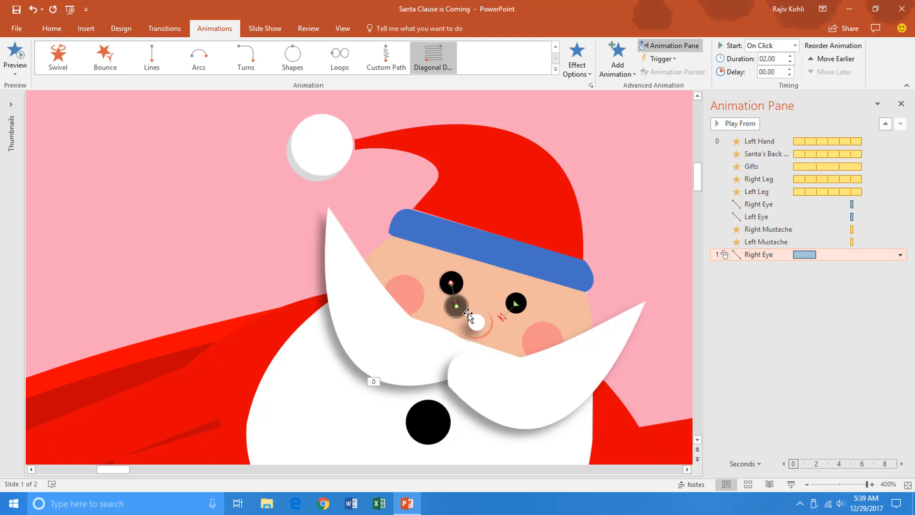
{"action": "left_click", "coordinate": [453, 285]}
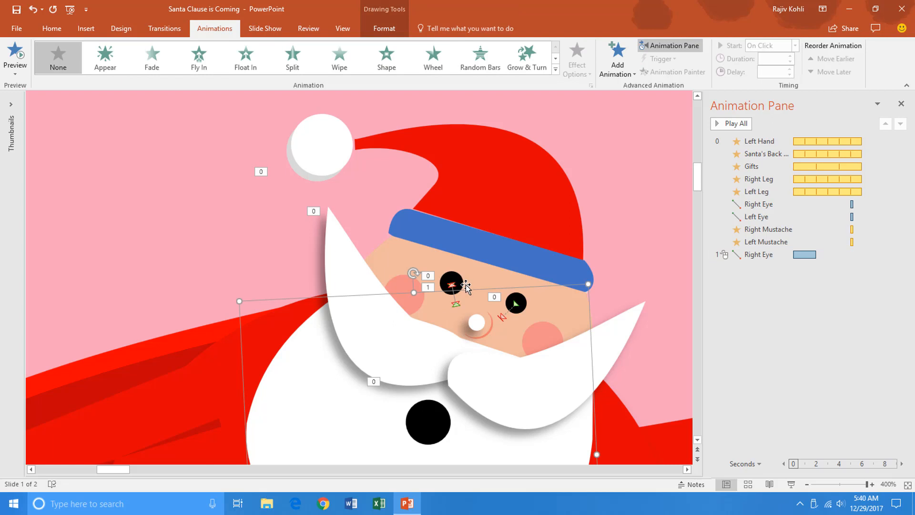
{"action": "left_click", "coordinate": [758, 255]}
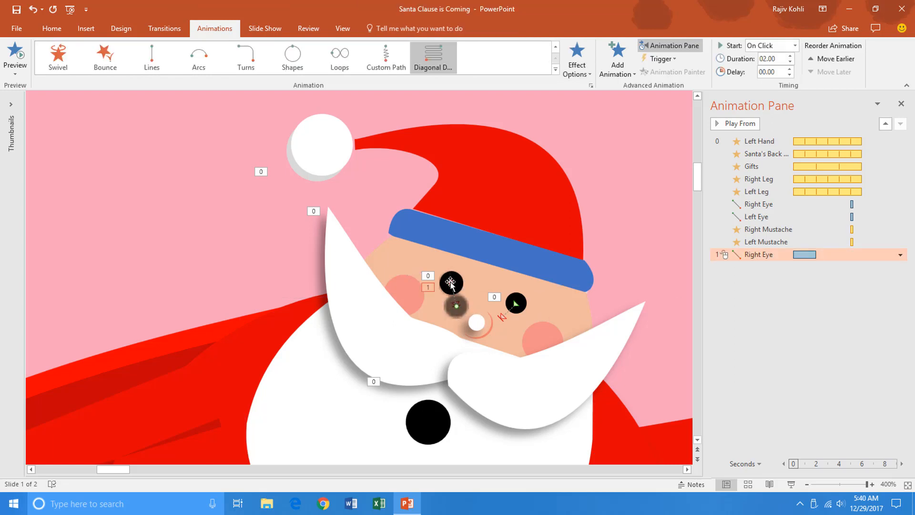
{"action": "scroll", "coordinate": [450, 283], "scroll_direction": "down", "scroll_amount": 2}
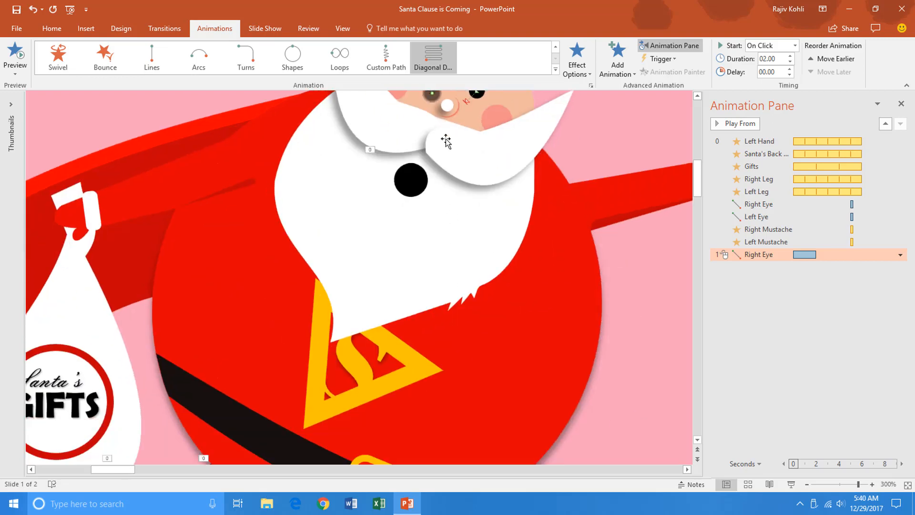
{"action": "scroll", "coordinate": [445, 139], "scroll_direction": "up", "scroll_amount": 2}
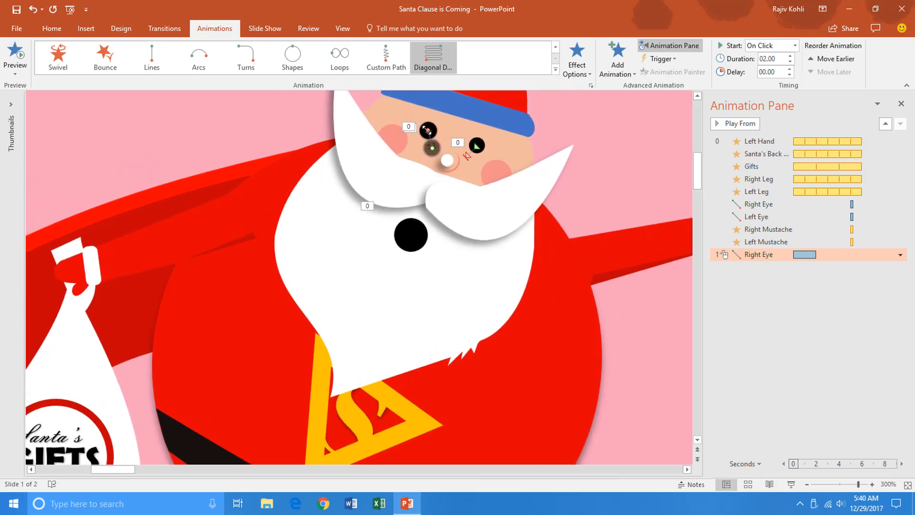
{"action": "left_click_drag", "start_coordinate": [429, 131], "coordinate": [429, 131]}
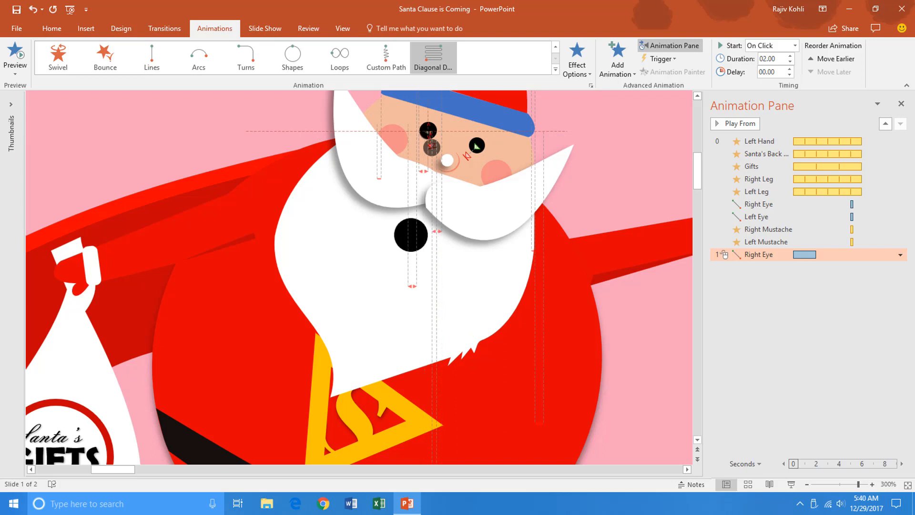
{"action": "left_click_drag", "start_coordinate": [428, 131], "coordinate": [429, 131]}
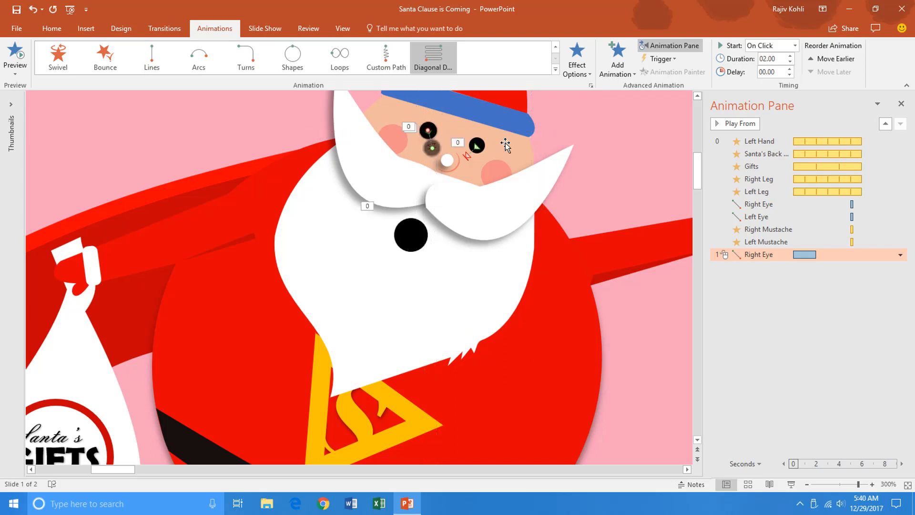
- Set the second Right Eye motion path to start With Previous with a 6.5-second delay and a 0.25-second duration
{"action": "right_click", "coordinate": [765, 255]}
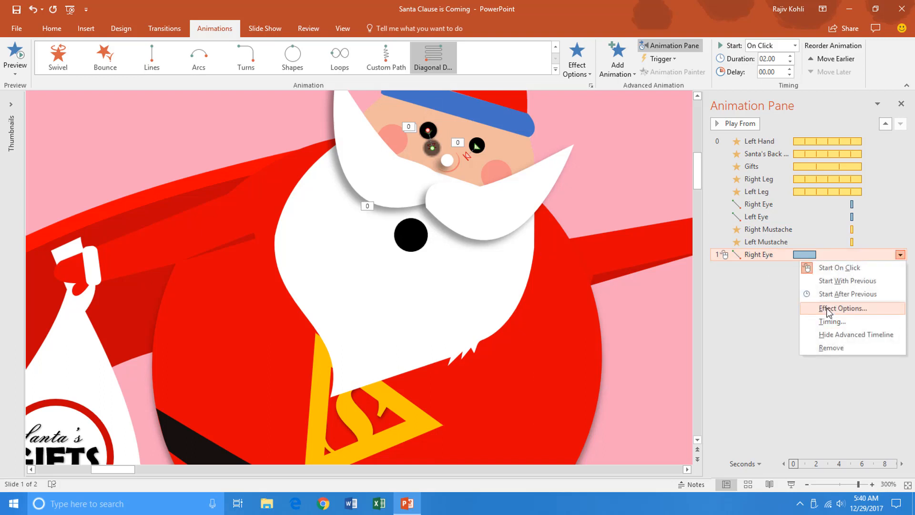
{"action": "left_click", "coordinate": [827, 309]}
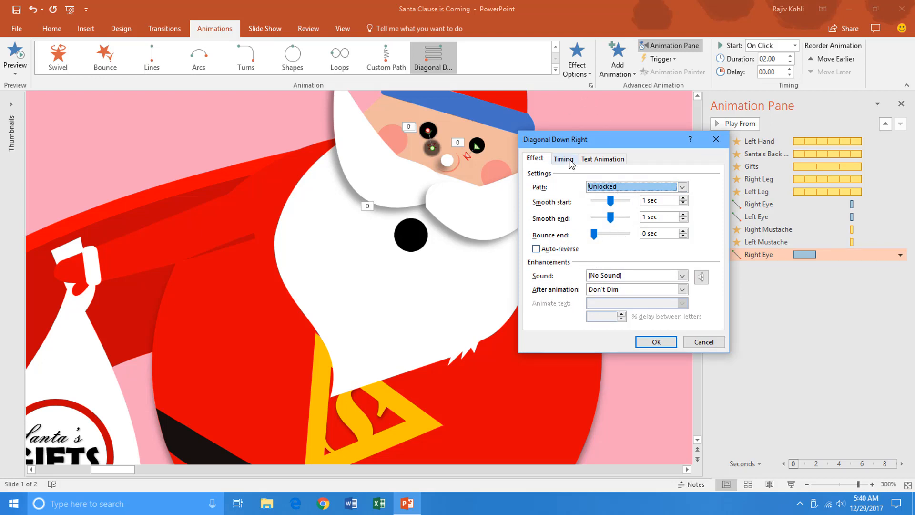
{"action": "left_click", "coordinate": [570, 162]}
{"action": "left_click", "coordinate": [614, 180]}
{"action": "left_click", "coordinate": [595, 202]}
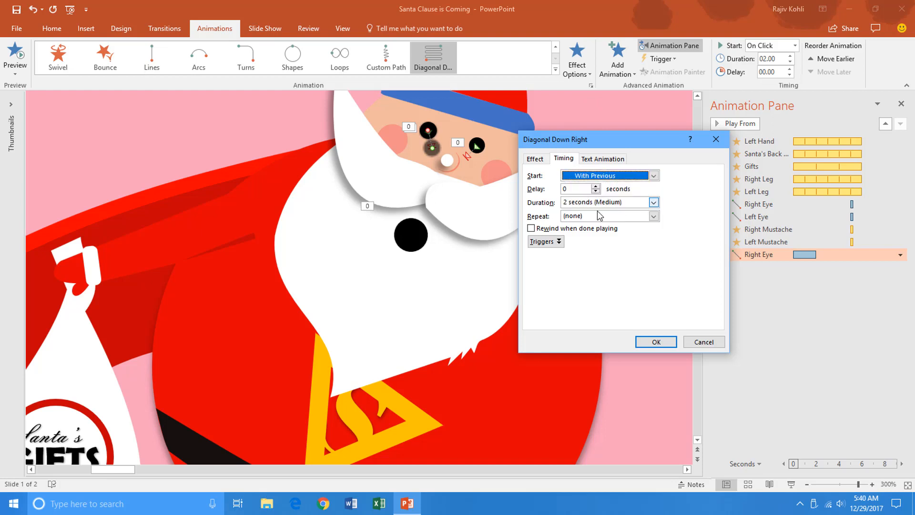
{"action": "left_click", "coordinate": [591, 204]}
{"action": "type", "text": "0.25"}
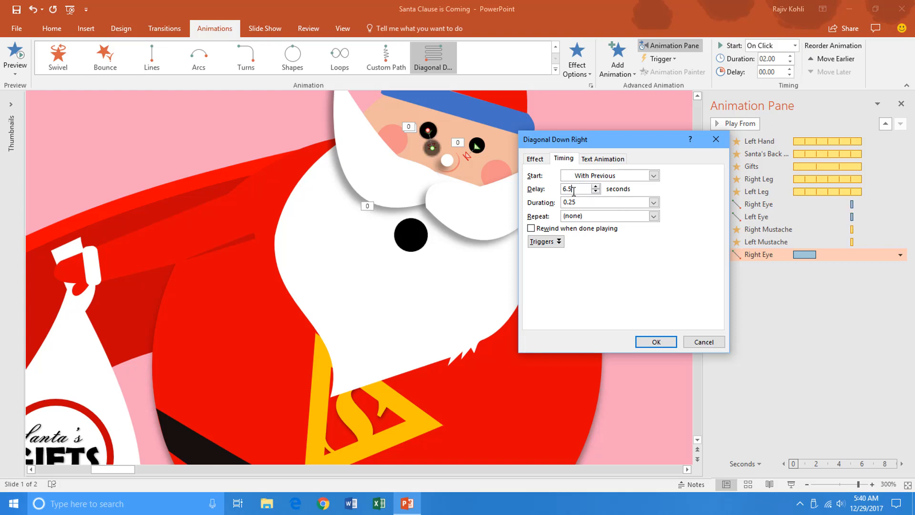
{"action": "left_click", "coordinate": [535, 159]}
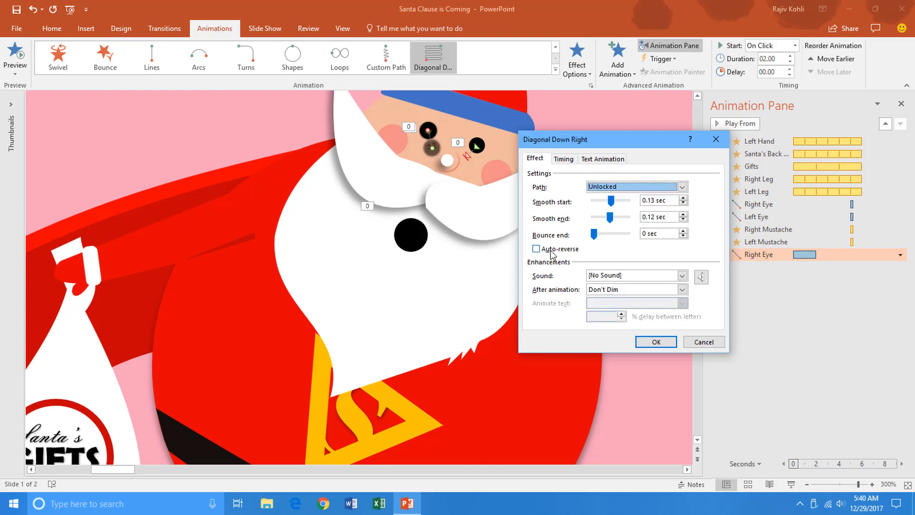
{"action": "left_click", "coordinate": [656, 342]}
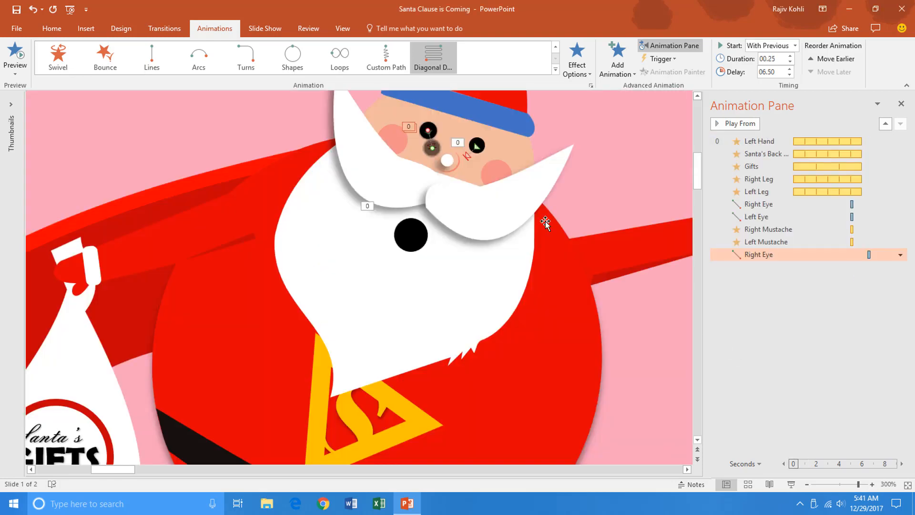
- Play the slide show to check the right eye's return movement, and return to editing
{"action": "left_click", "coordinate": [777, 390]}
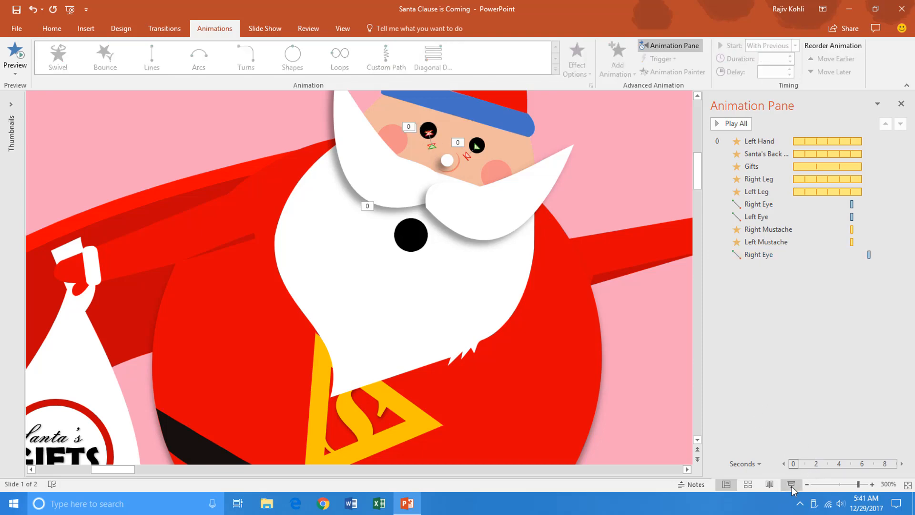
{"action": "key", "text": "F5"}
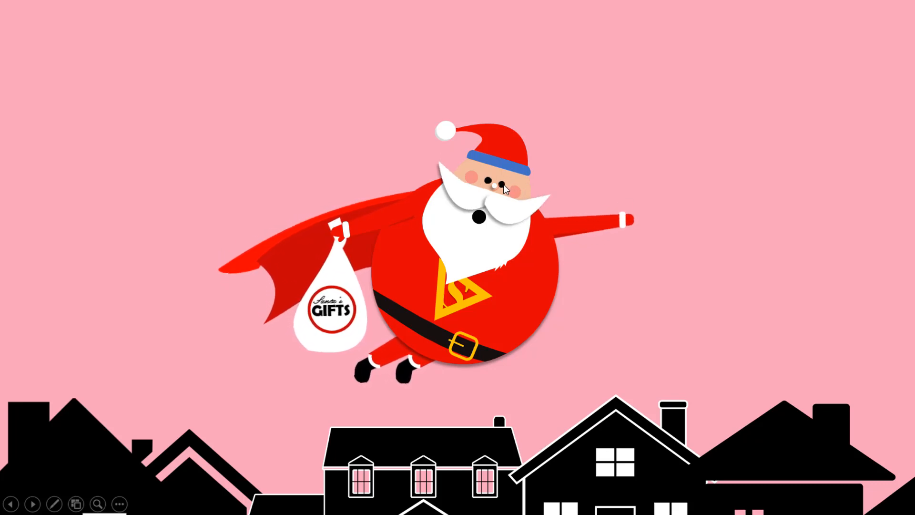
{"action": "key", "text": "Escape"}
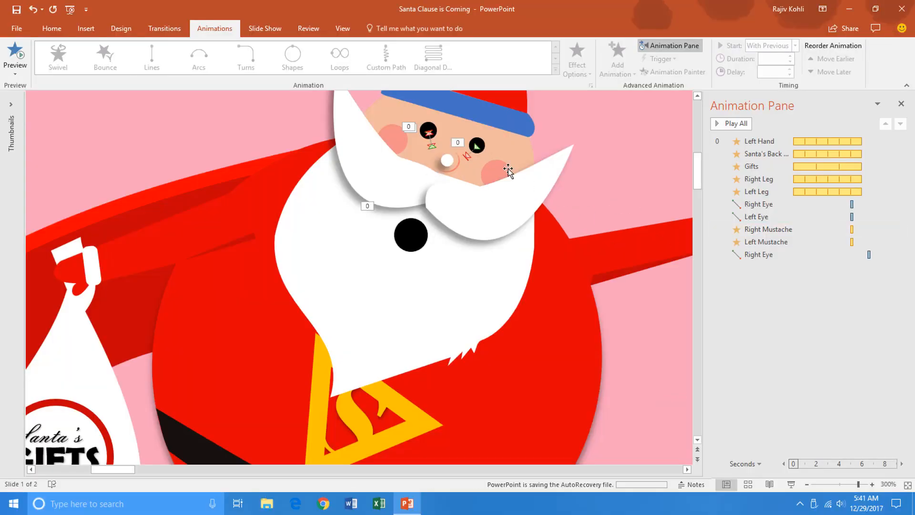
{"action": "left_click", "coordinate": [429, 129]}
{"action": "left_click", "coordinate": [429, 130]}
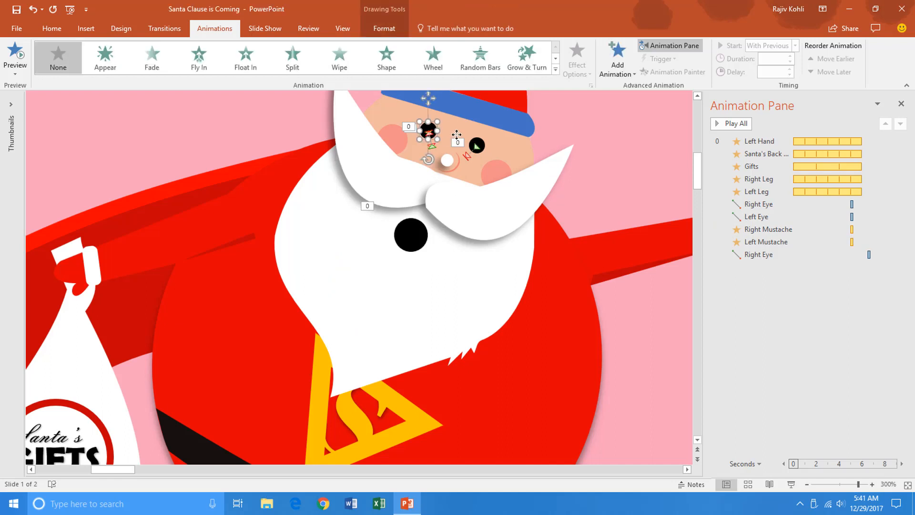
{"action": "left_click", "coordinate": [760, 205]}
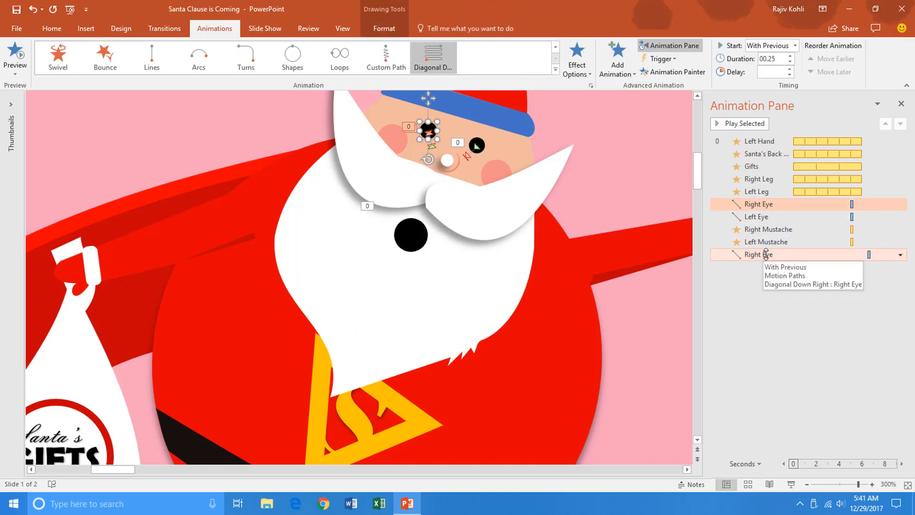
{"action": "left_click", "coordinate": [766, 254], "text": "ctrl"}
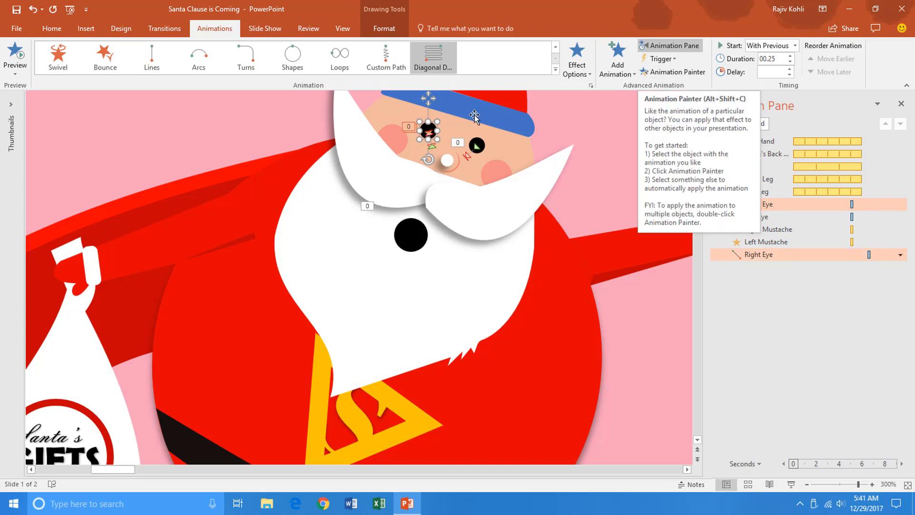
- Add a second motion path, Diagonal Down Right, to Santa's left eye
{"action": "left_click", "coordinate": [485, 144]}
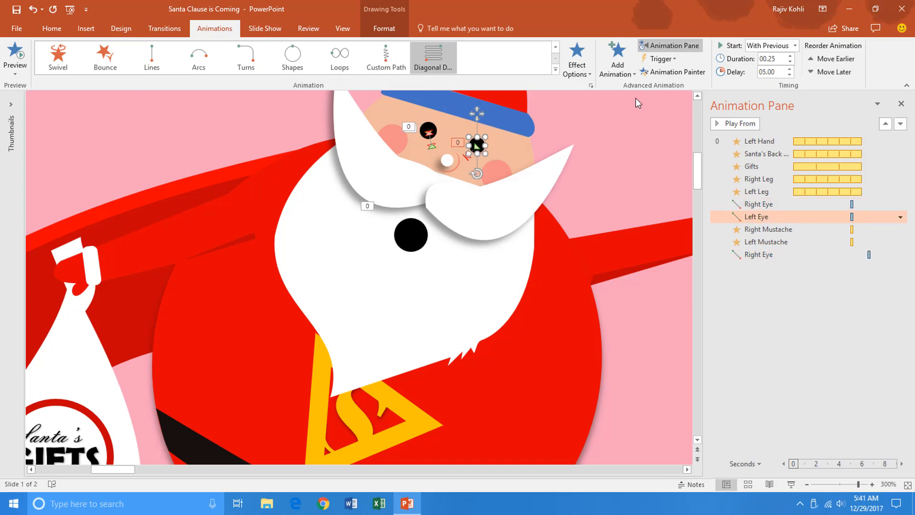
{"action": "left_click", "coordinate": [617, 62]}
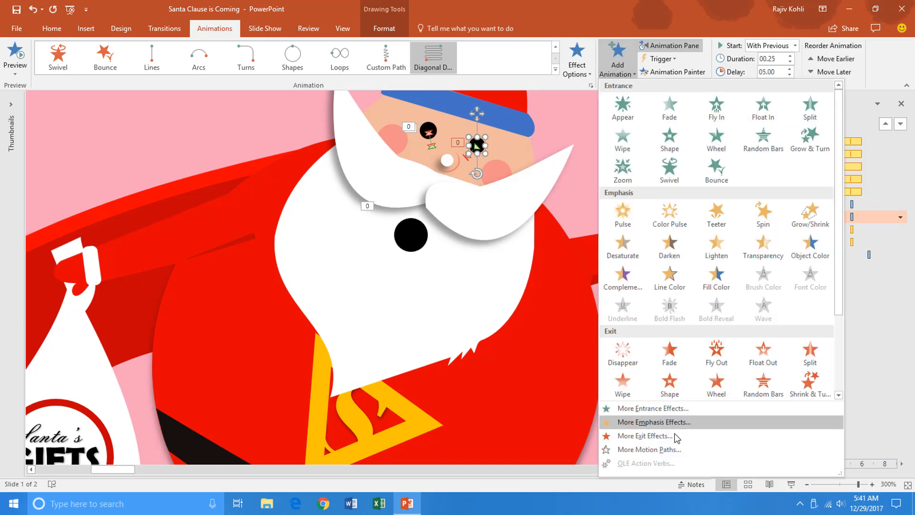
{"action": "left_click", "coordinate": [668, 449]}
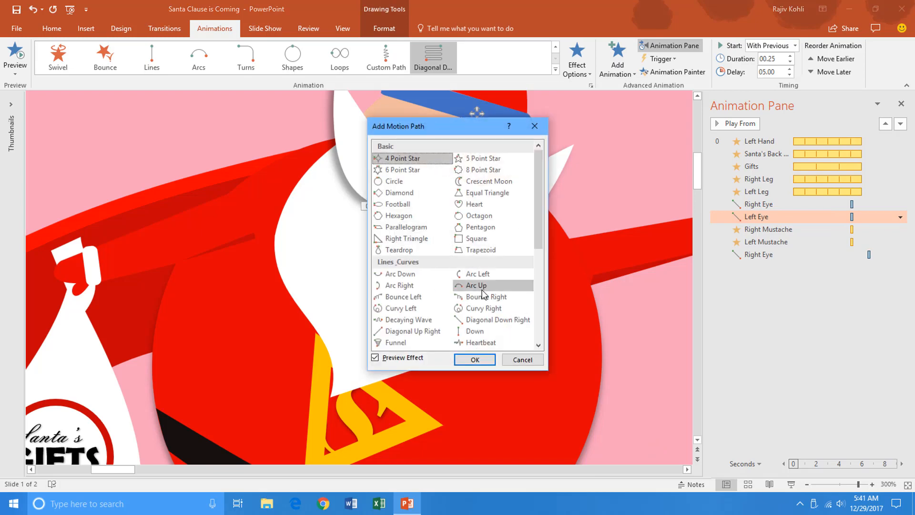
{"action": "scroll", "coordinate": [484, 293], "scroll_direction": "down", "scroll_amount": 1}
{"action": "left_click", "coordinate": [486, 286]}
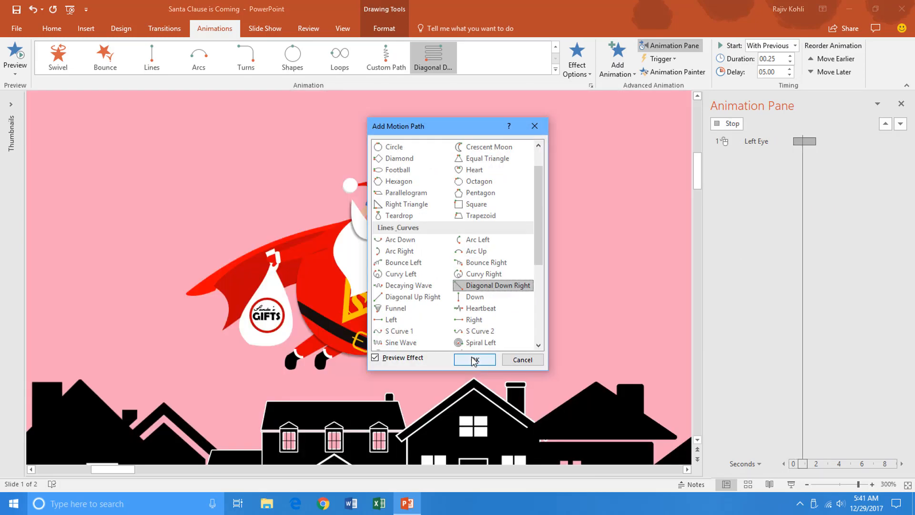
{"action": "left_click", "coordinate": [474, 360]}
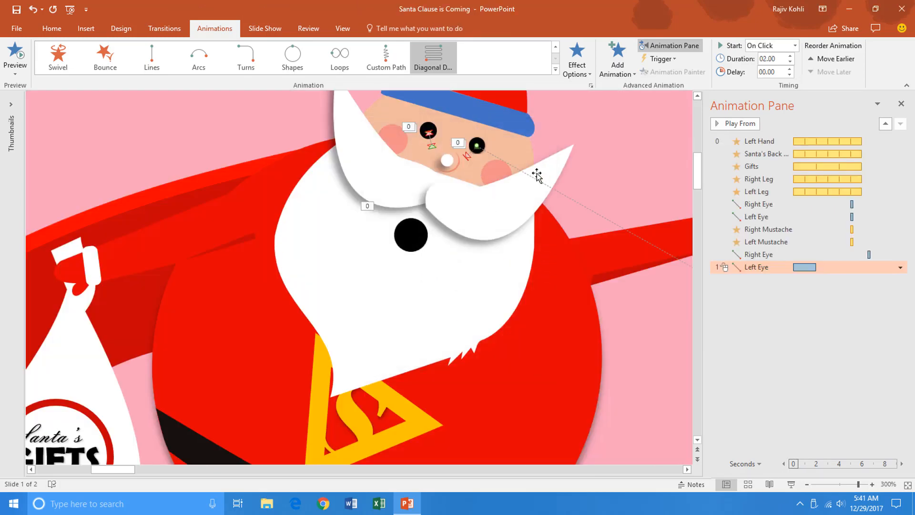
- Bring the new left-eye path's far end point onto Santa's hat and its start point onto the end of the eye's first path
{"action": "scroll", "coordinate": [537, 176], "scroll_direction": "down", "scroll_amount": 5}
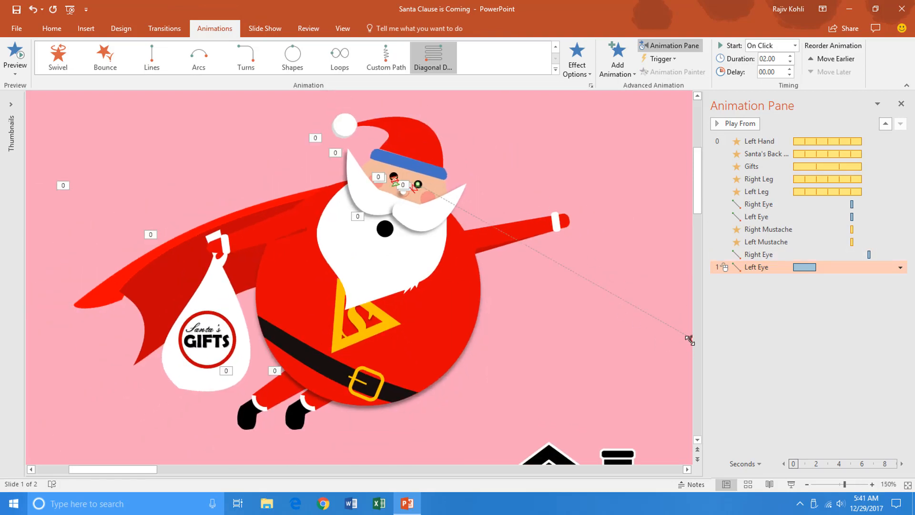
{"action": "scroll", "coordinate": [690, 340], "scroll_direction": "down", "scroll_amount": 2}
{"action": "left_click_drag", "start_coordinate": [637, 329], "coordinate": [421, 160]}
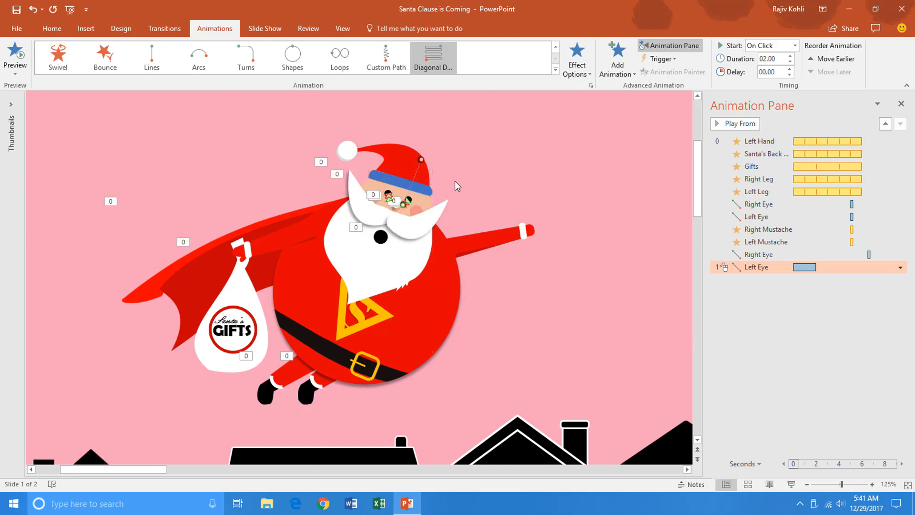
- Reselect the second Left Eye path and move its end point from the hat onto the left eye's original position
{"action": "left_click", "coordinate": [408, 198]}
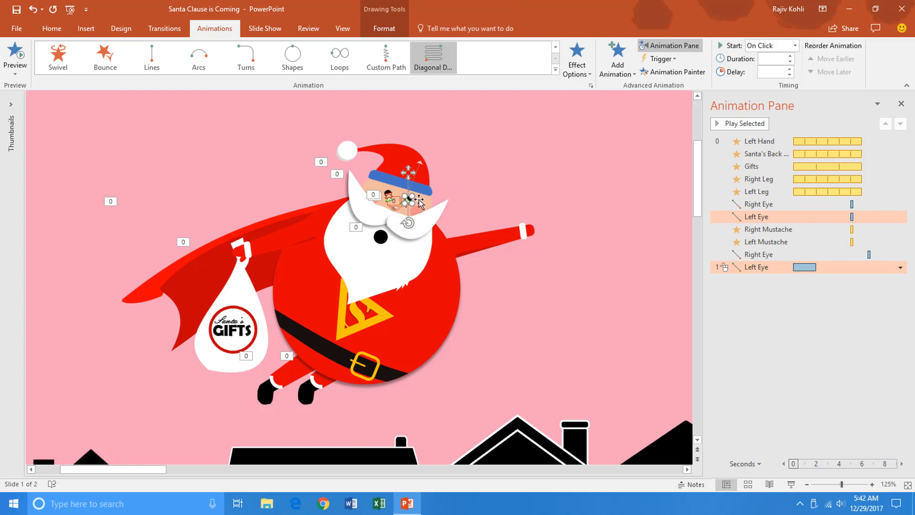
{"action": "left_click", "coordinate": [850, 485]}
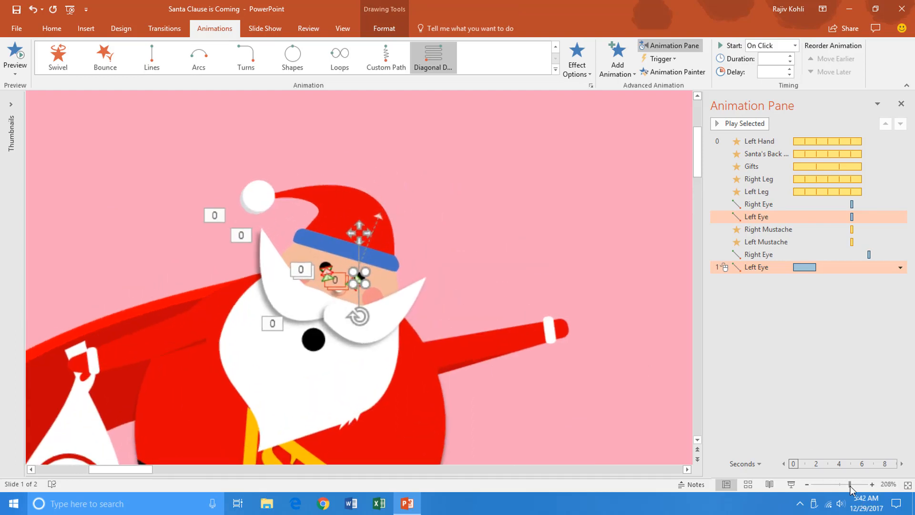
{"action": "left_click", "coordinate": [857, 486]}
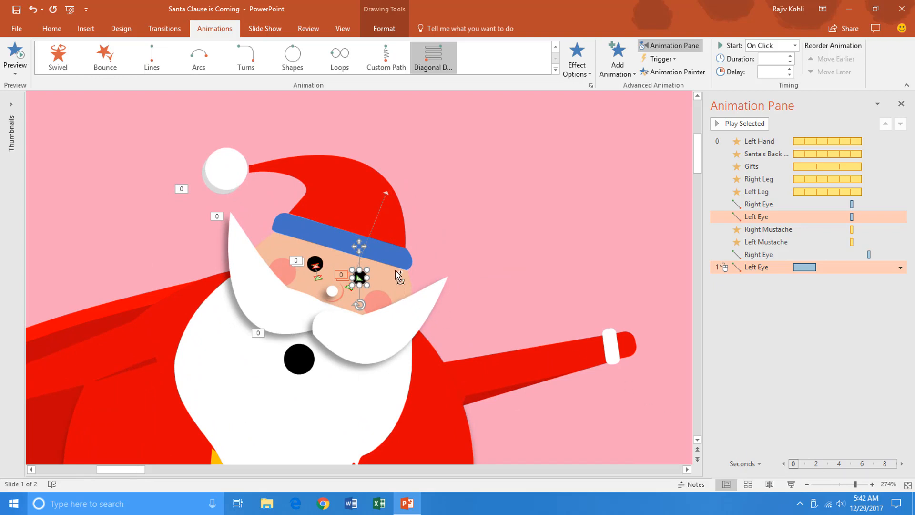
{"action": "scroll", "coordinate": [396, 267], "scroll_direction": "down", "scroll_amount": 5}
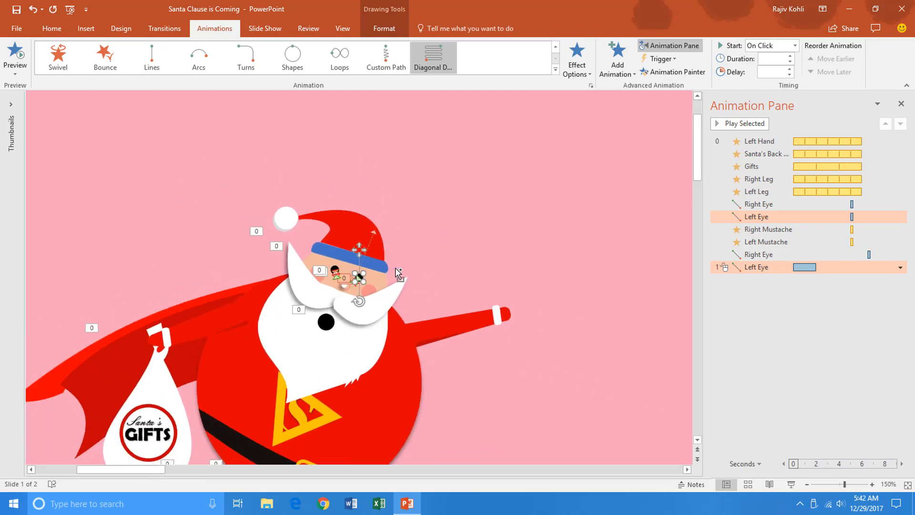
{"action": "scroll", "coordinate": [396, 267], "scroll_direction": "up", "scroll_amount": 8}
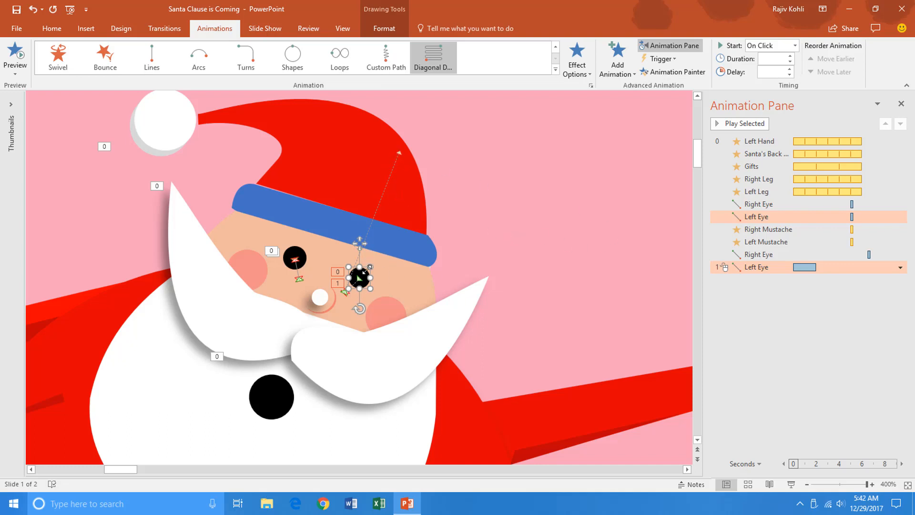
{"action": "left_click", "coordinate": [764, 310]}
{"action": "left_click", "coordinate": [360, 283]}
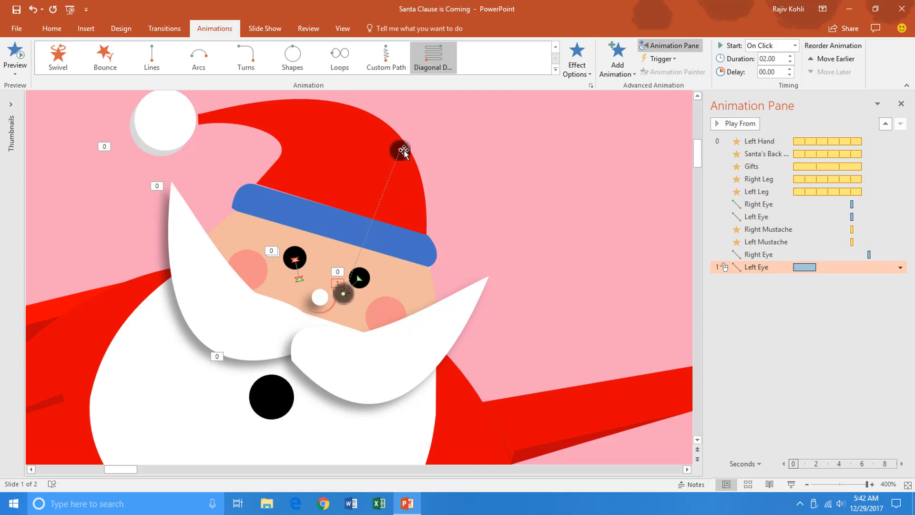
{"action": "left_click_drag", "start_coordinate": [401, 189], "coordinate": [372, 279]}
- Set the second Left Eye motion path to start With Previous with a 6.5-second delay and a 0.25-second duration
{"action": "left_click", "coordinate": [900, 266]}
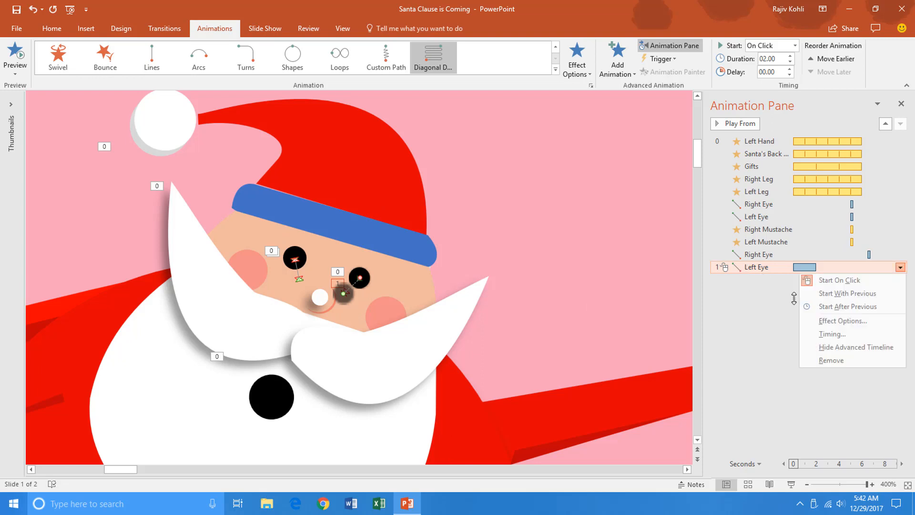
{"action": "left_click", "coordinate": [828, 321]}
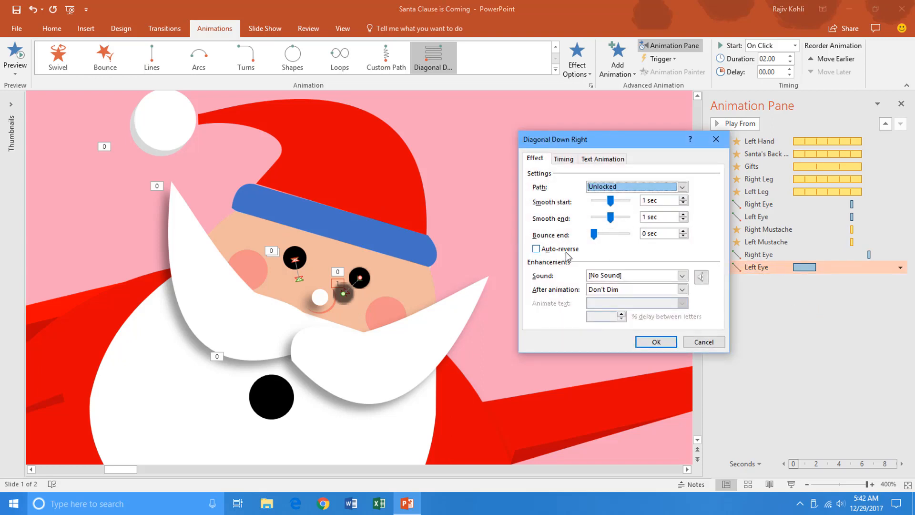
{"action": "left_click", "coordinate": [564, 158]}
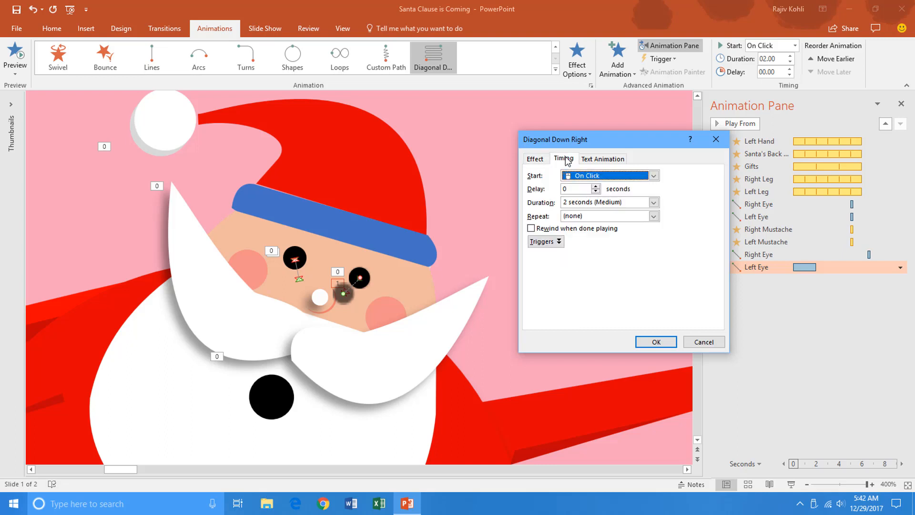
{"action": "left_click", "coordinate": [590, 176]}
{"action": "left_click", "coordinate": [590, 197]}
{"action": "left_click", "coordinate": [583, 188]}
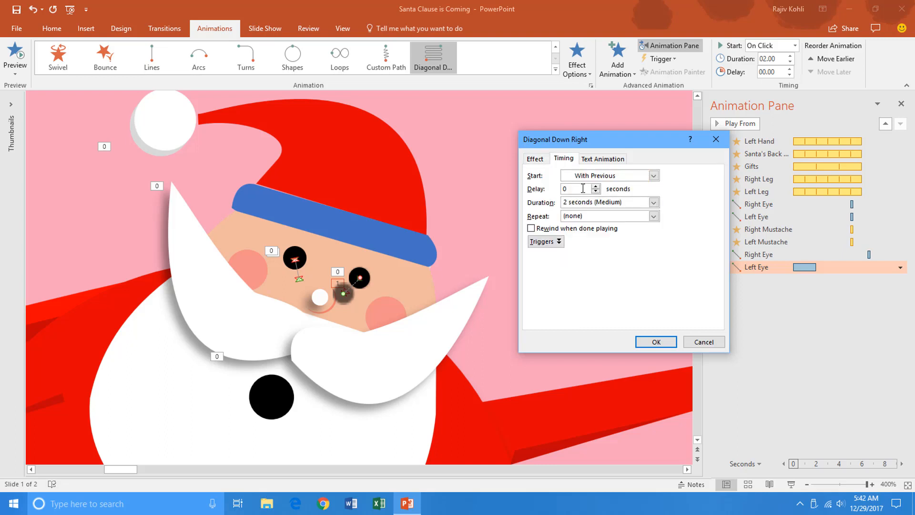
{"action": "type", "text": "6.5"}
{"action": "left_click", "coordinate": [602, 203]}
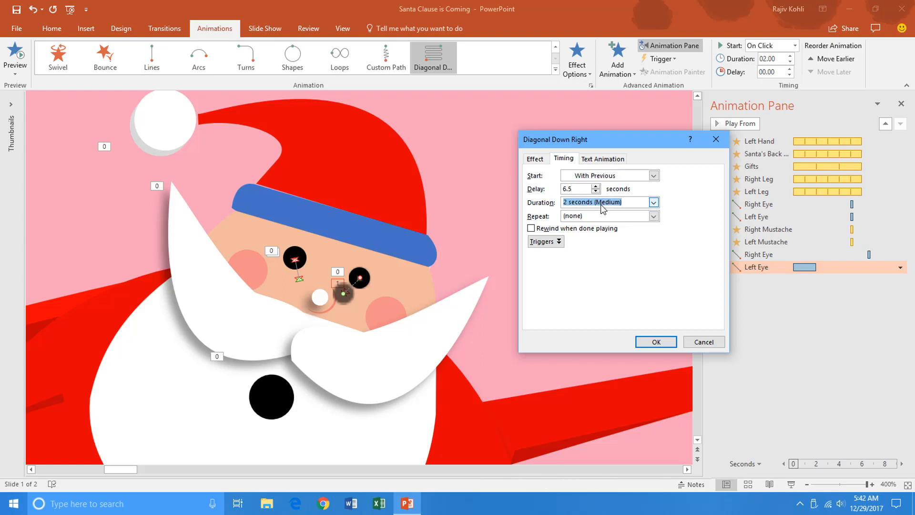
{"action": "type", "text": "0.25"}
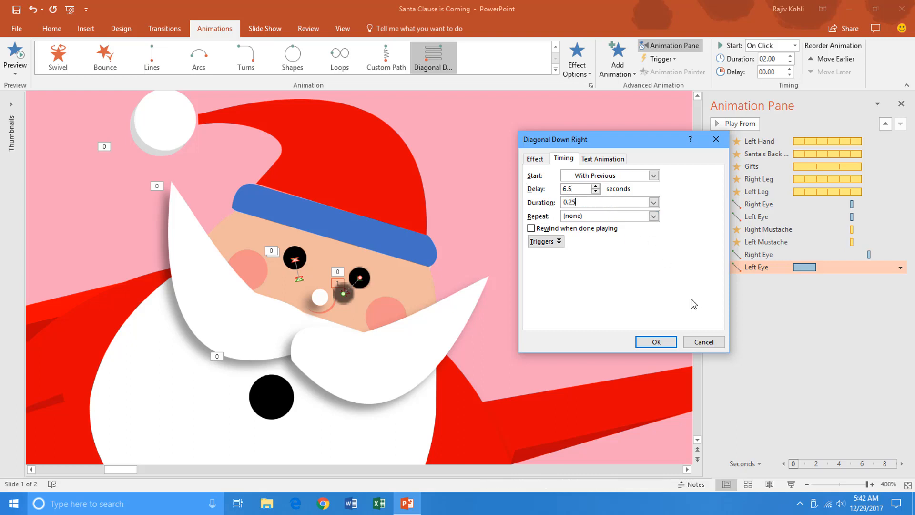